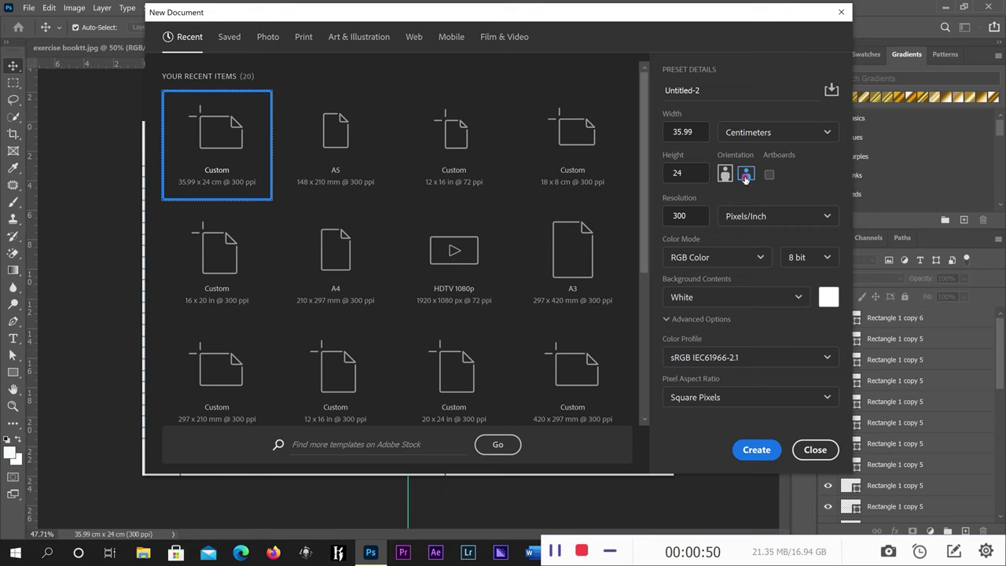
Step: Create a landscape 35.99 × 24 cm RGB document at 300 ppi with a white background and set the rulers to centimeters
click(756, 451)
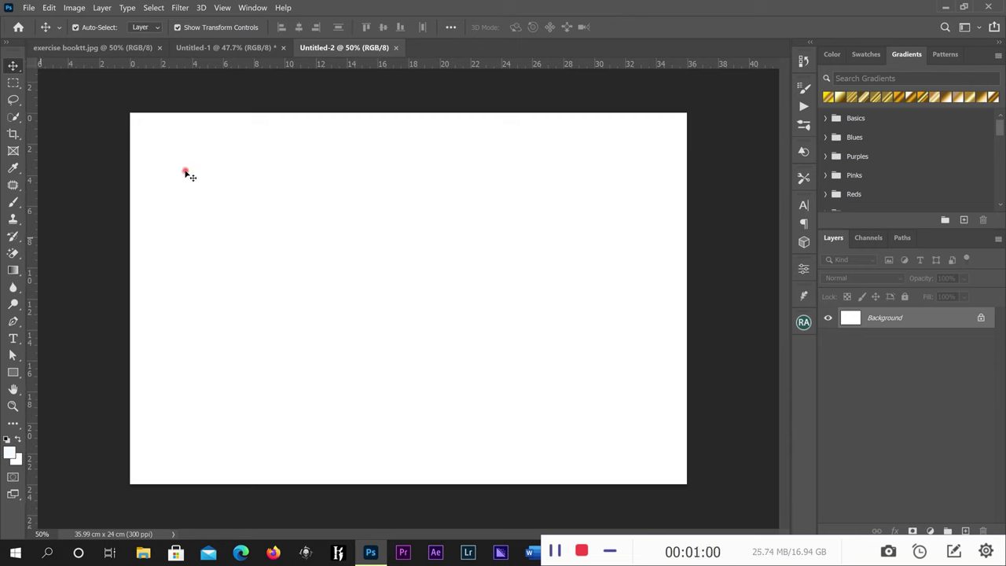
right_click(407, 65)
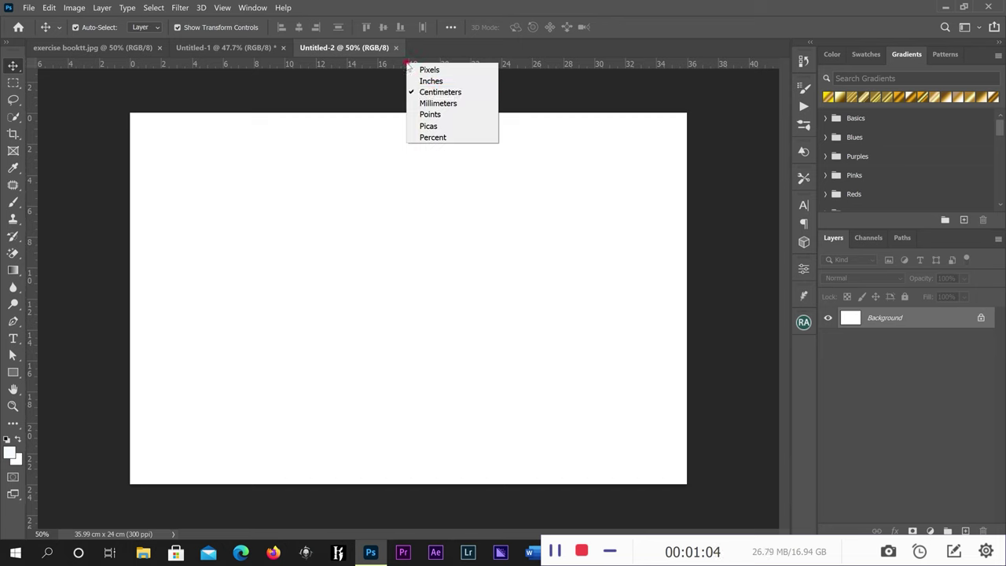
click(437, 92)
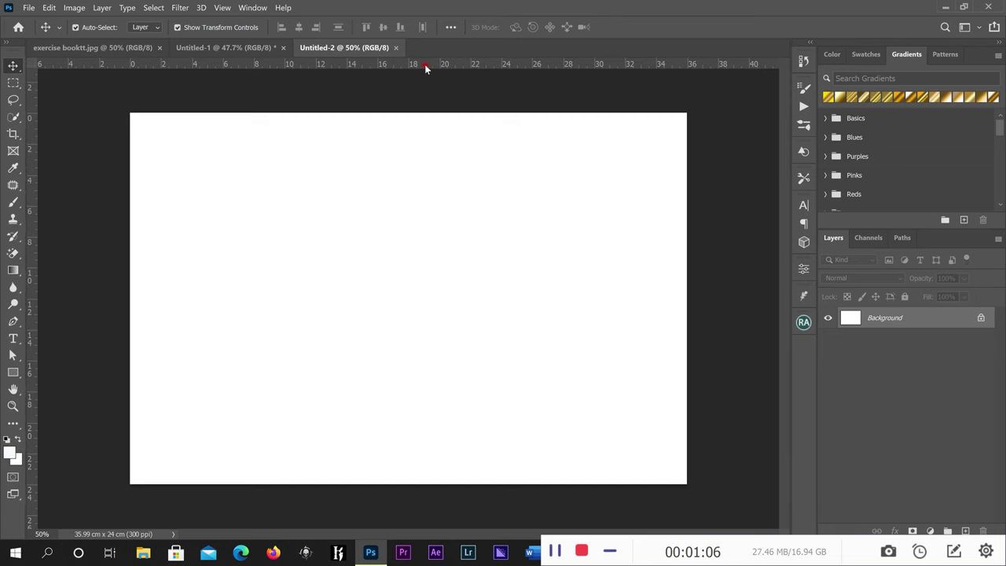
click(222, 7)
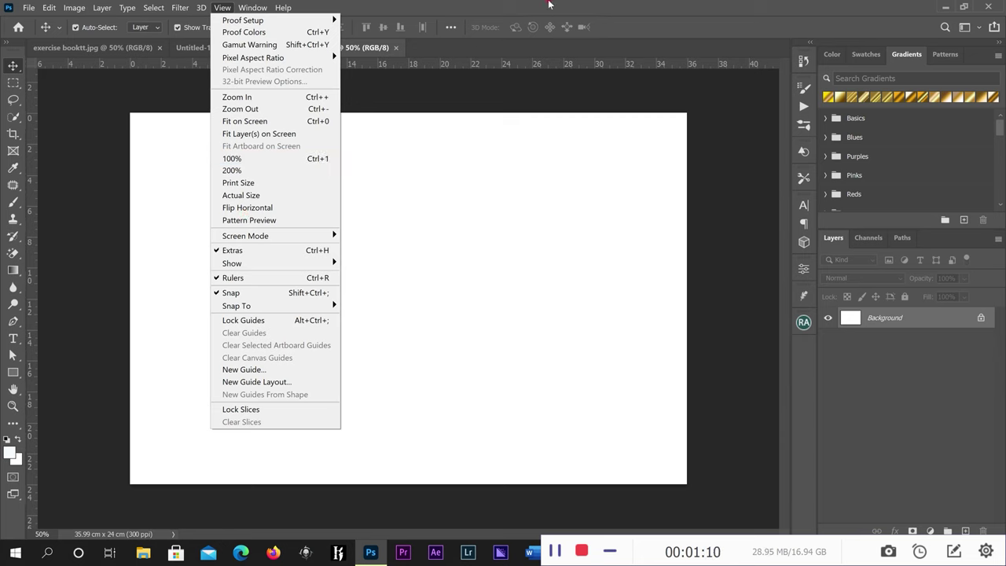
key(Escape)
right_click(440, 64)
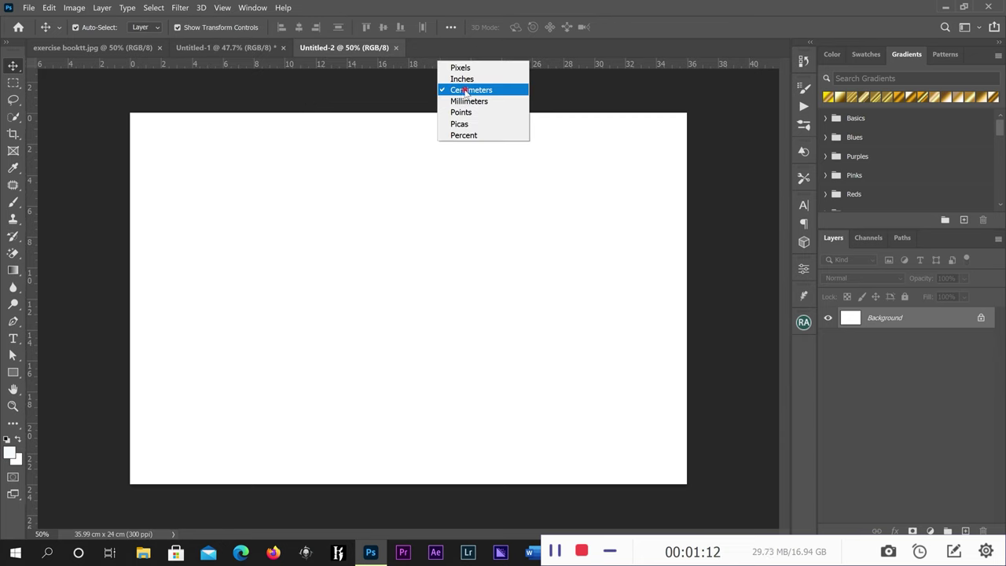
click(466, 92)
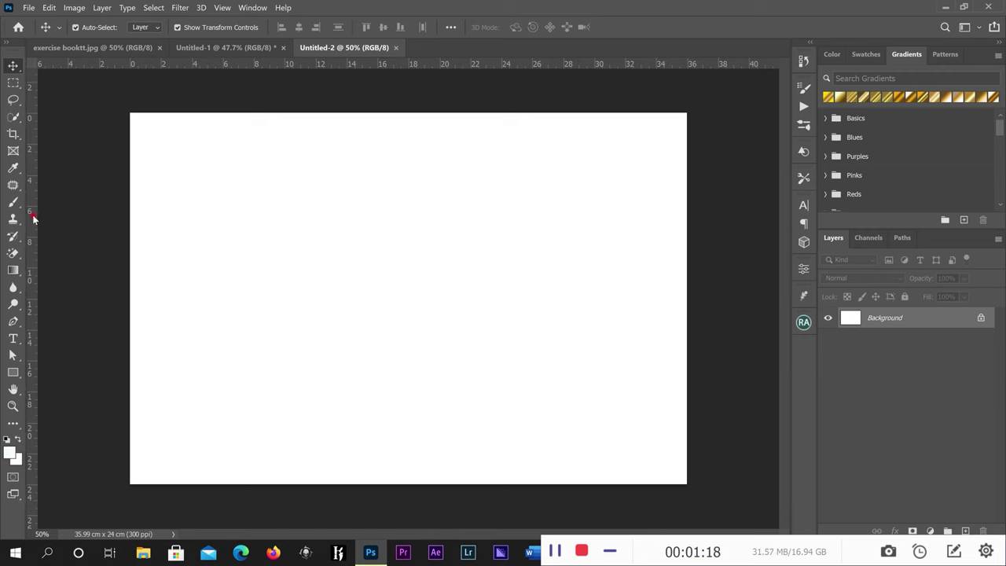
Step: Place a vertical guide at the page's horizontal centre, about 18 cm, and a horizontal guide about 3 cm below the top edge
drag(34, 219, 409, 213)
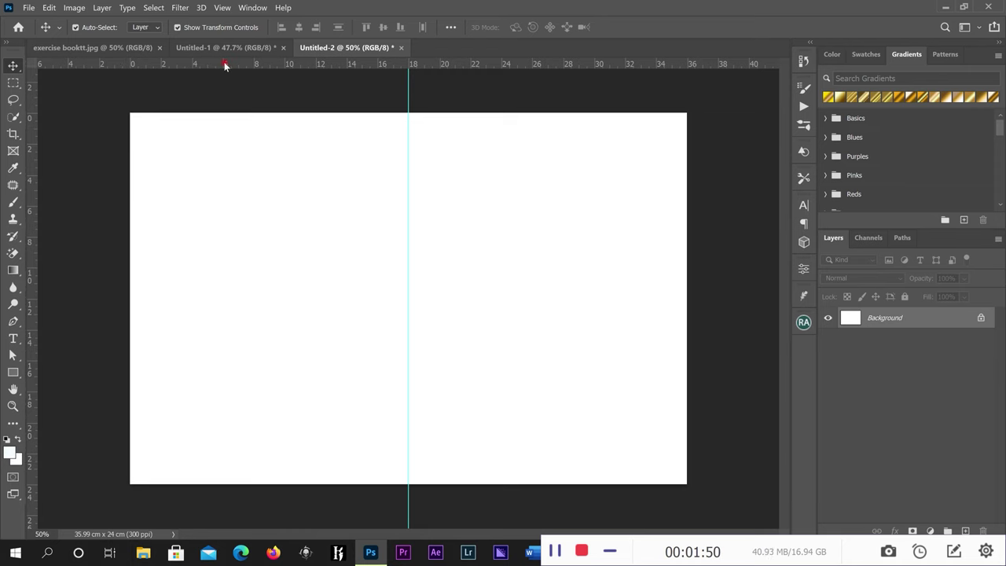
drag(224, 67, 209, 166)
key(ctrl+plus)
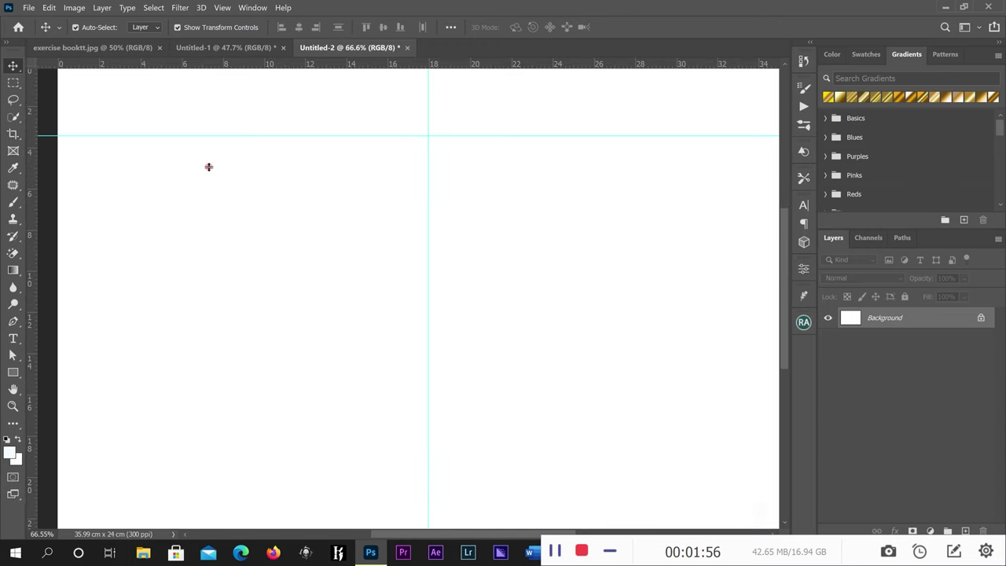
scroll(35, 122, up, 2)
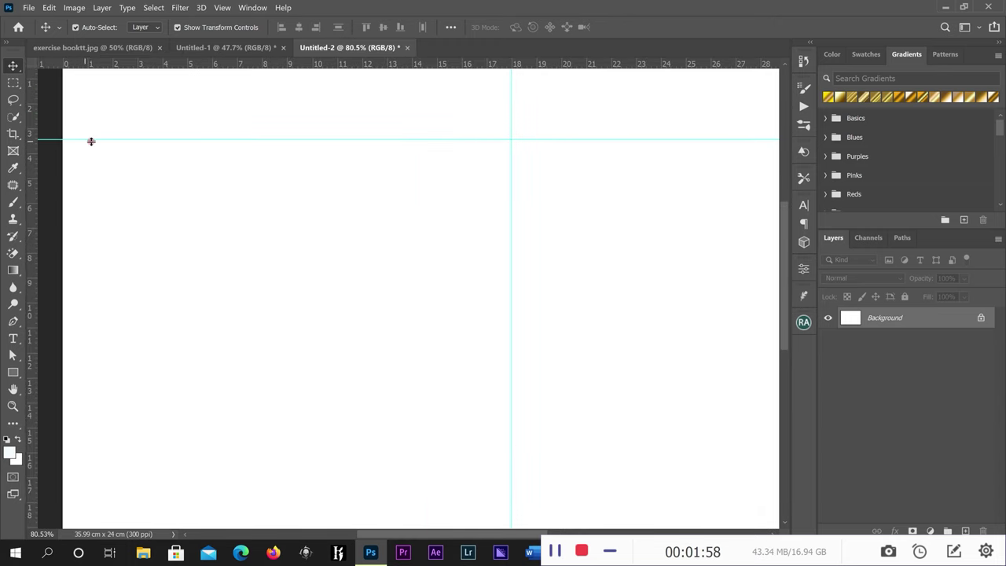
drag(93, 140, 101, 128)
scroll(141, 128, down, 2)
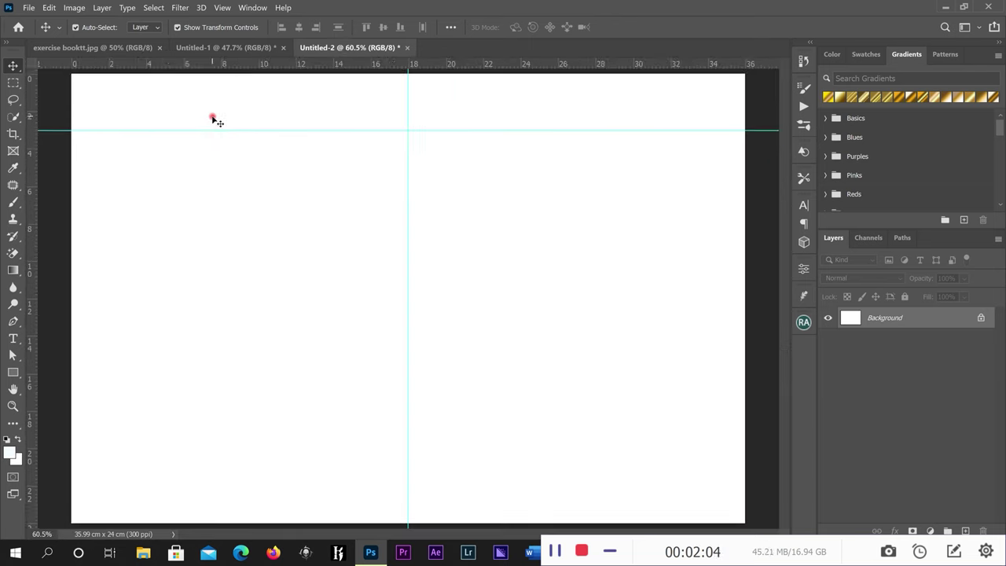
scroll(216, 119, down, 1)
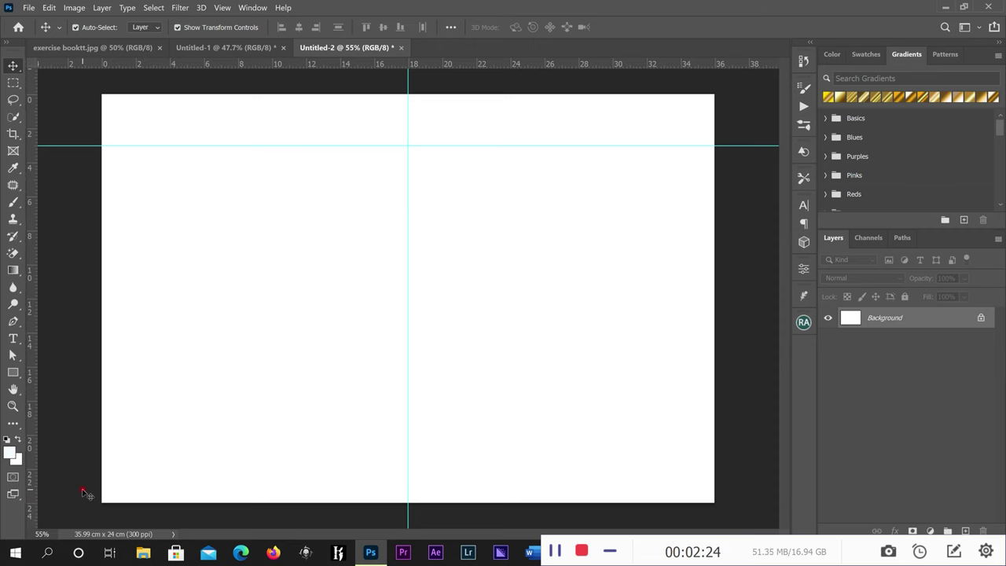
Step: Place a horizontal guide about 3 cm above the page's bottom edge, at about 21 cm
drag(251, 66, 94, 474)
scroll(91, 474, up, 3)
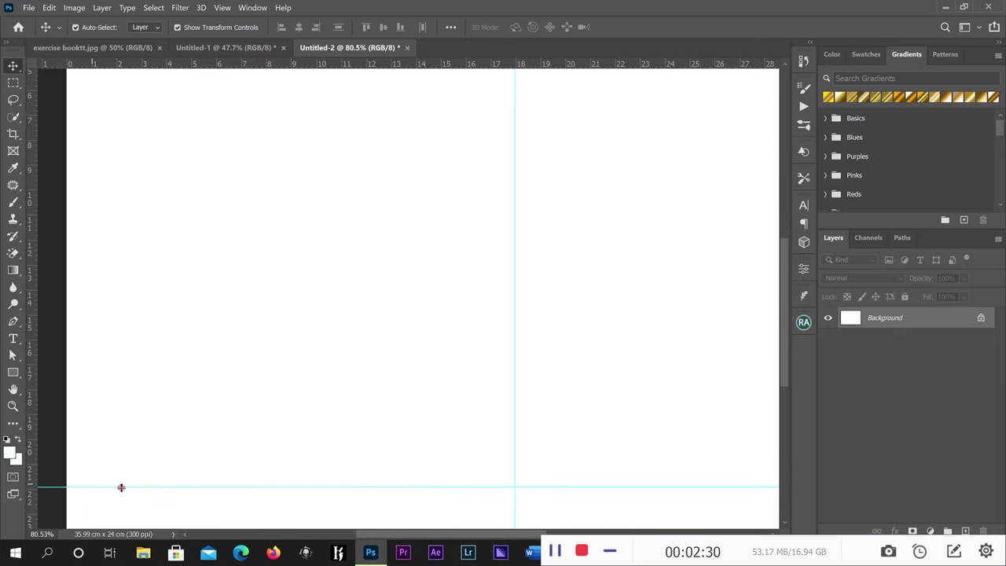
scroll(126, 489, down, 1)
drag(122, 488, 135, 467)
key(ctrl+0)
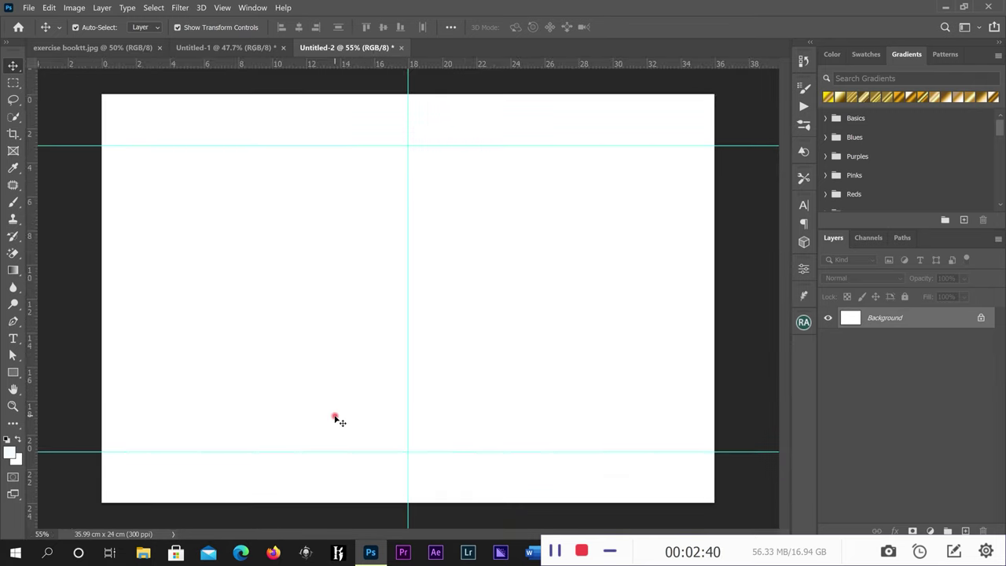
scroll(337, 418, down, 2)
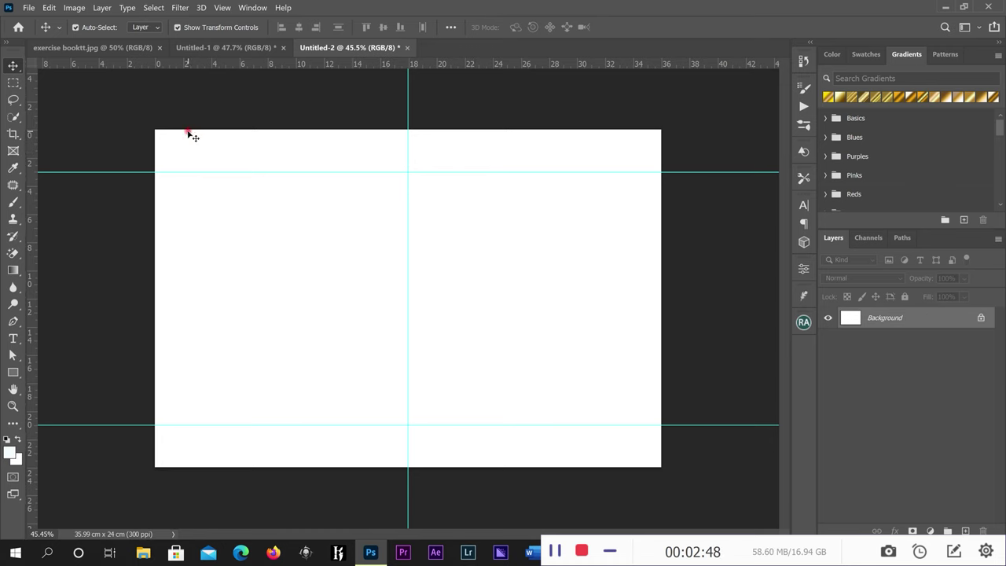
Step: Check the ruled layout in Untitled-1, then add a left margin guide at about 3 cm in Untitled-2
click(220, 49)
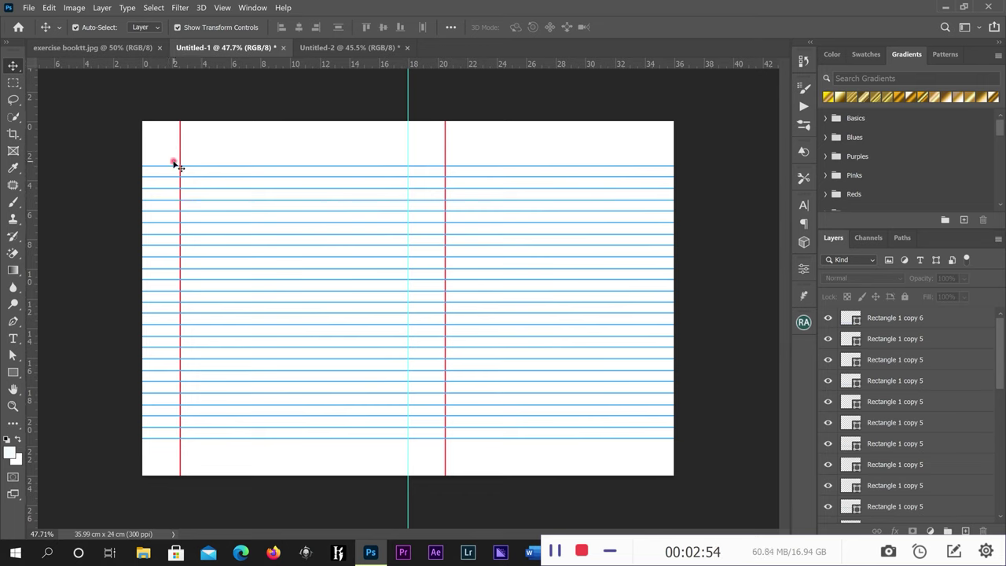
click(343, 49)
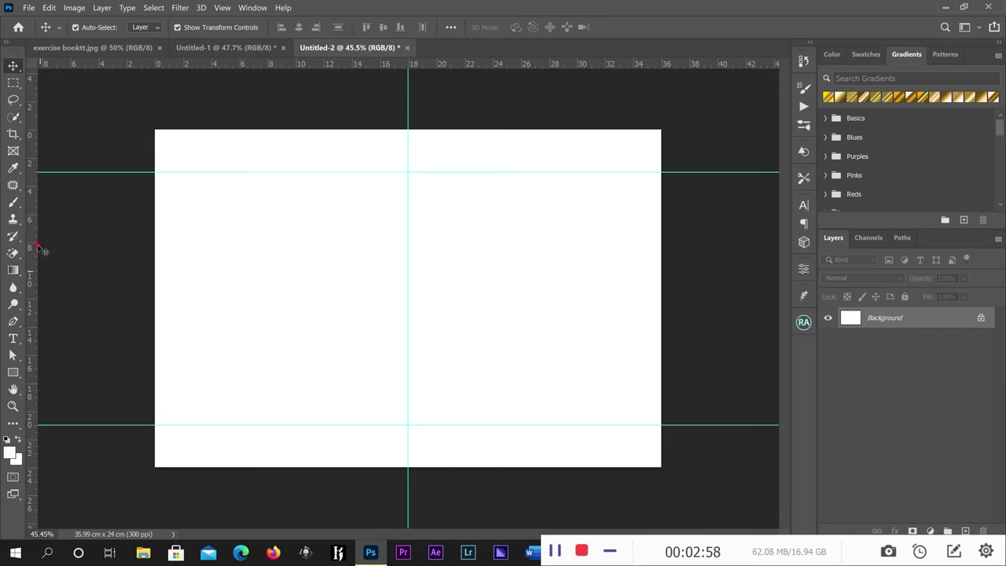
drag(51, 228, 198, 96)
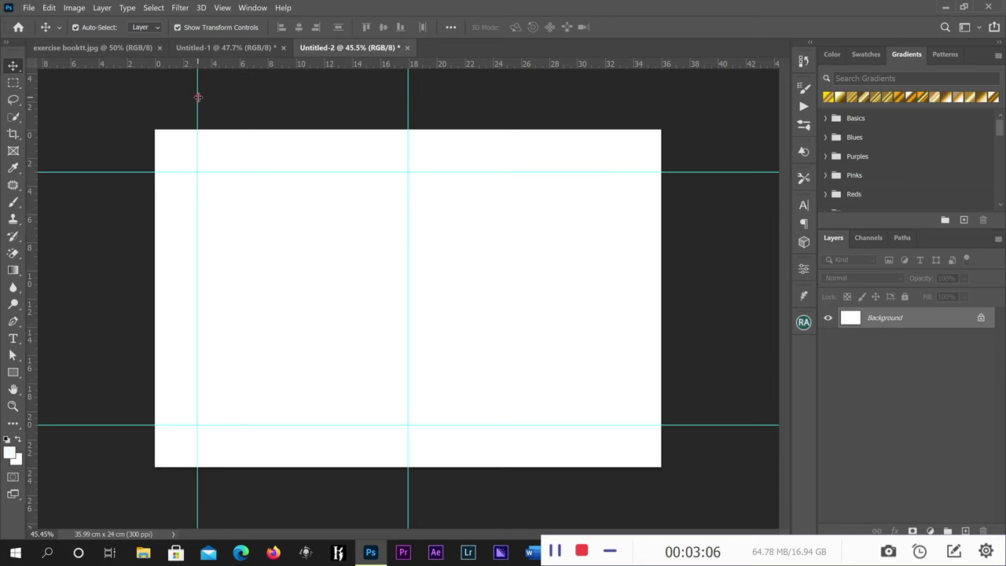
key(ctrl+plus)
key(ctrl+plus)
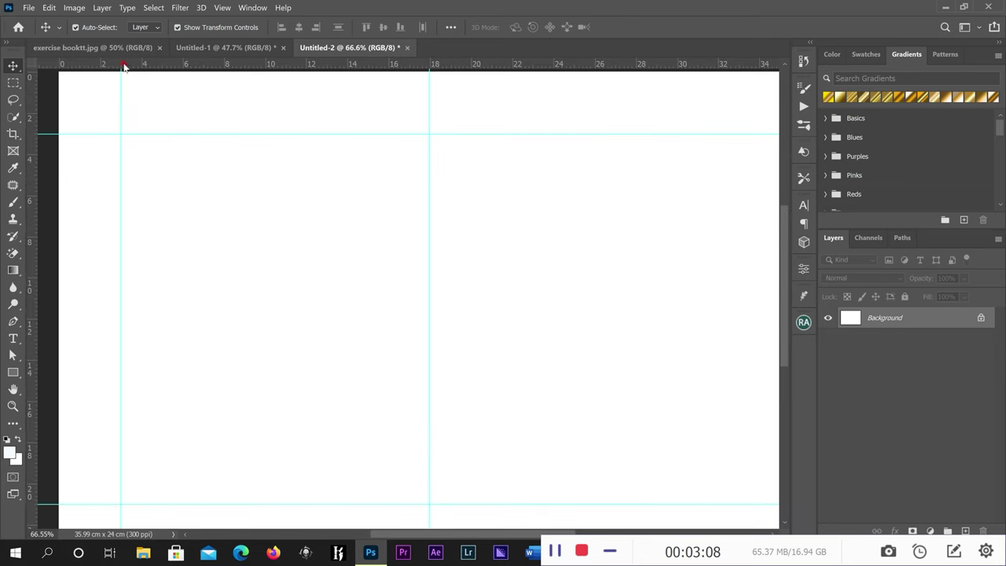
scroll(161, 140, down, 2)
scroll(161, 140, down, 1)
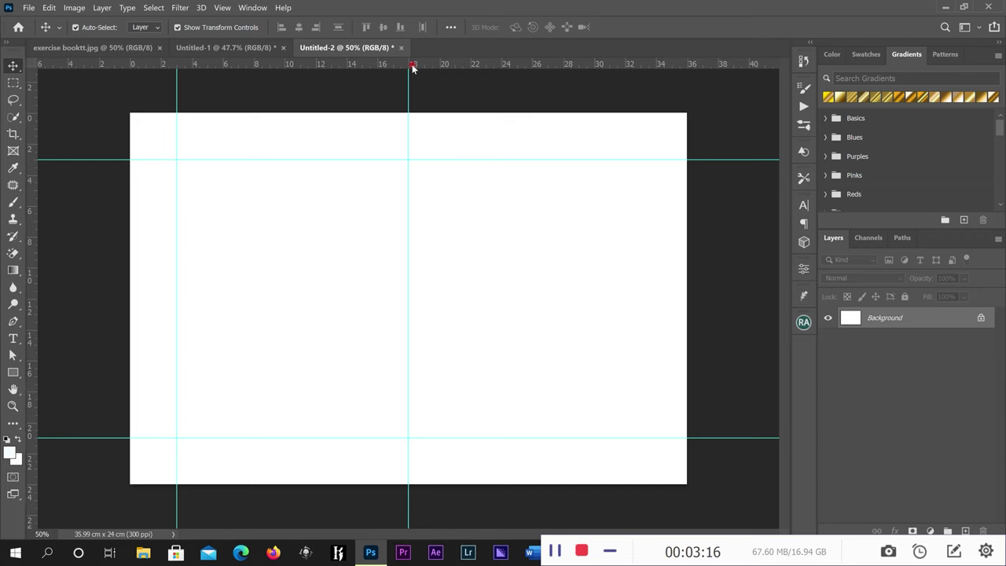
scroll(411, 68, up, 1)
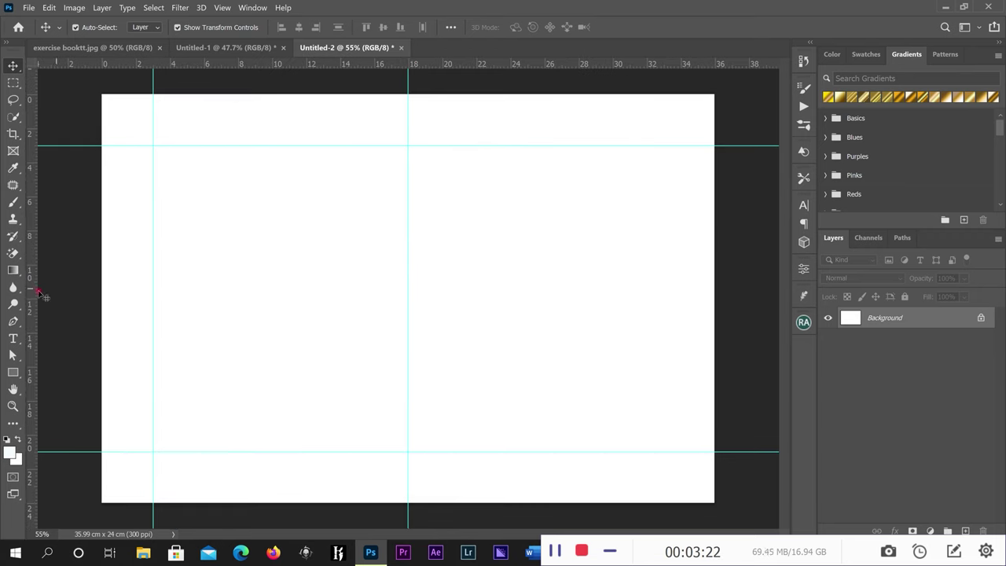
Step: Add a vertical margin guide for the right-hand page, placed at about 20.5 cm, some 2.5 cm past the centre guide
drag(34, 292, 464, 196)
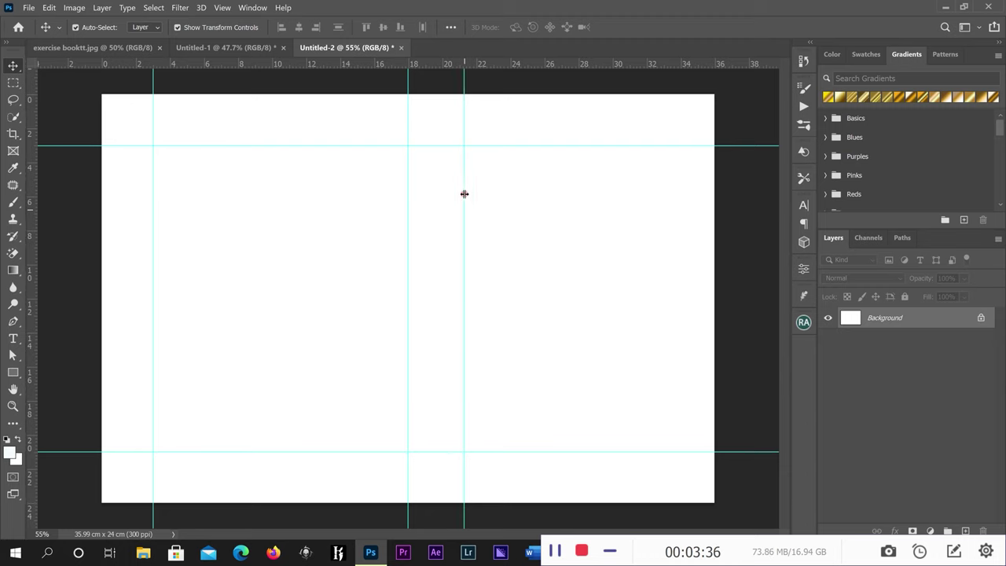
scroll(469, 74, up, 2)
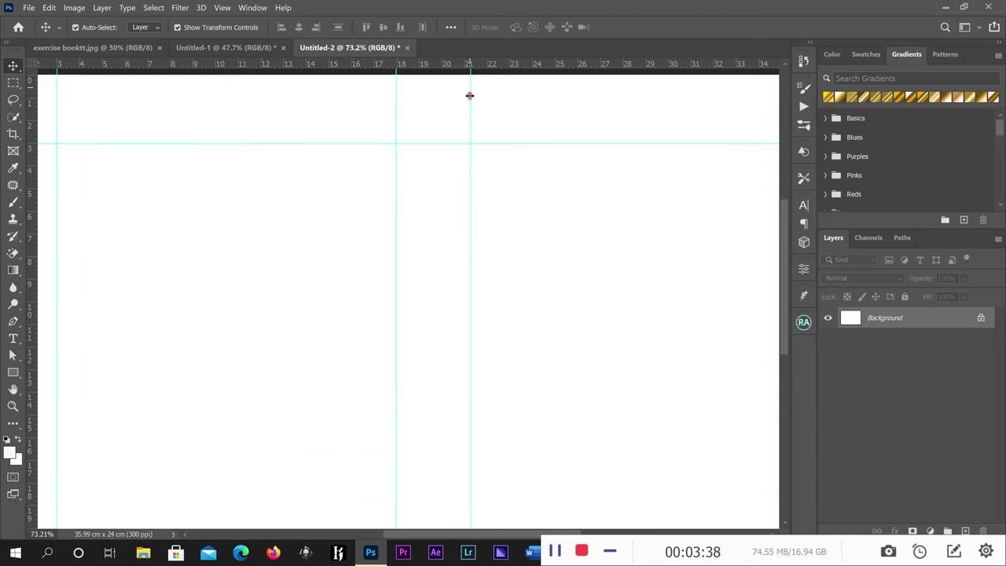
scroll(464, 75, up, 1)
scroll(464, 76, up, 1)
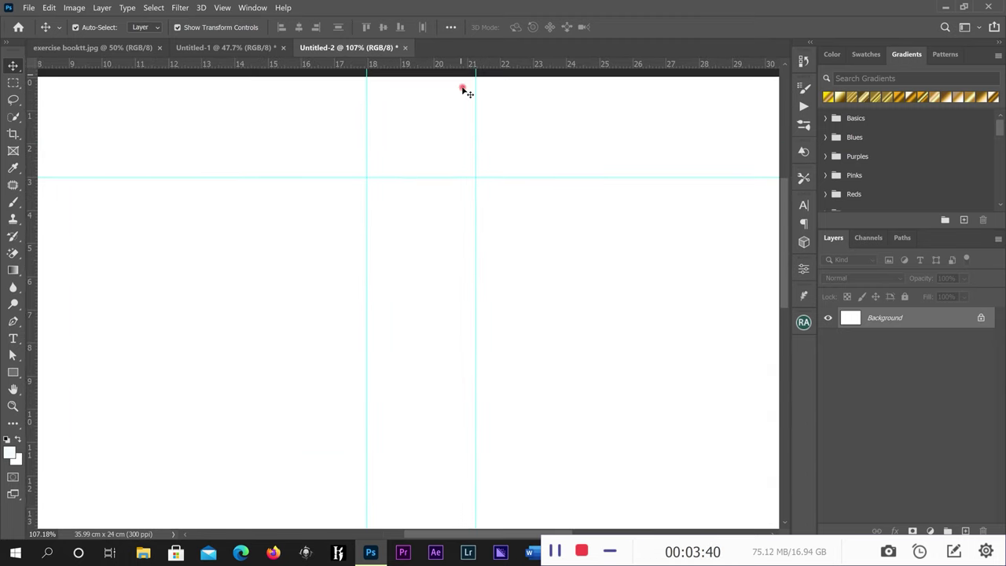
drag(475, 103, 451, 130)
scroll(451, 130, up, 3)
scroll(451, 130, down, 5)
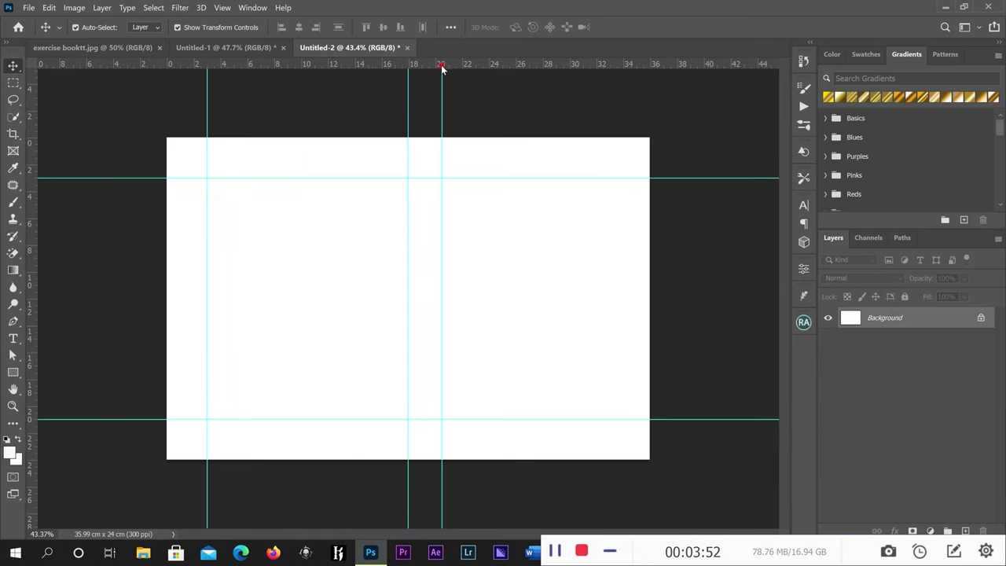
scroll(442, 69, up, 3)
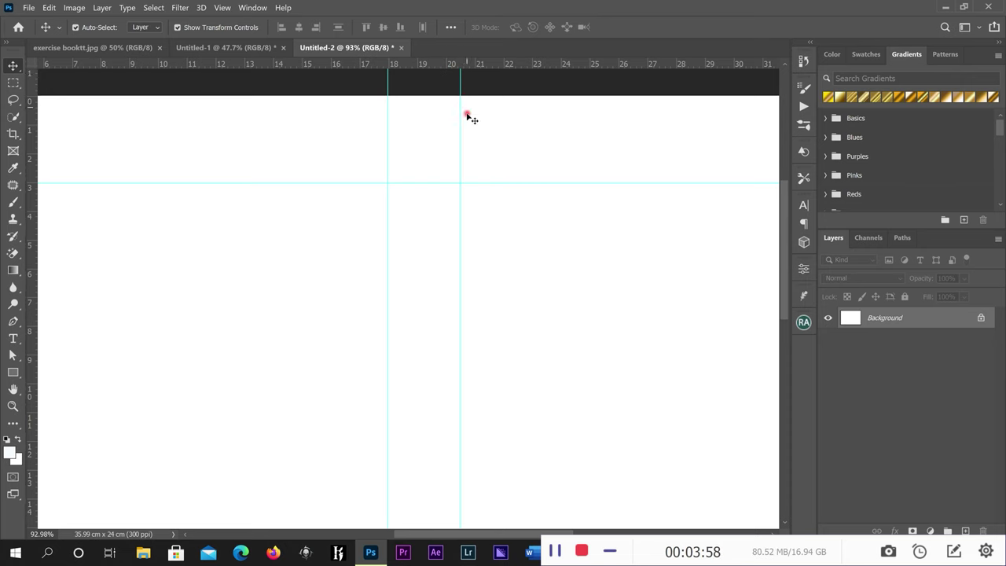
scroll(468, 117, down, 3)
scroll(469, 117, down, 1)
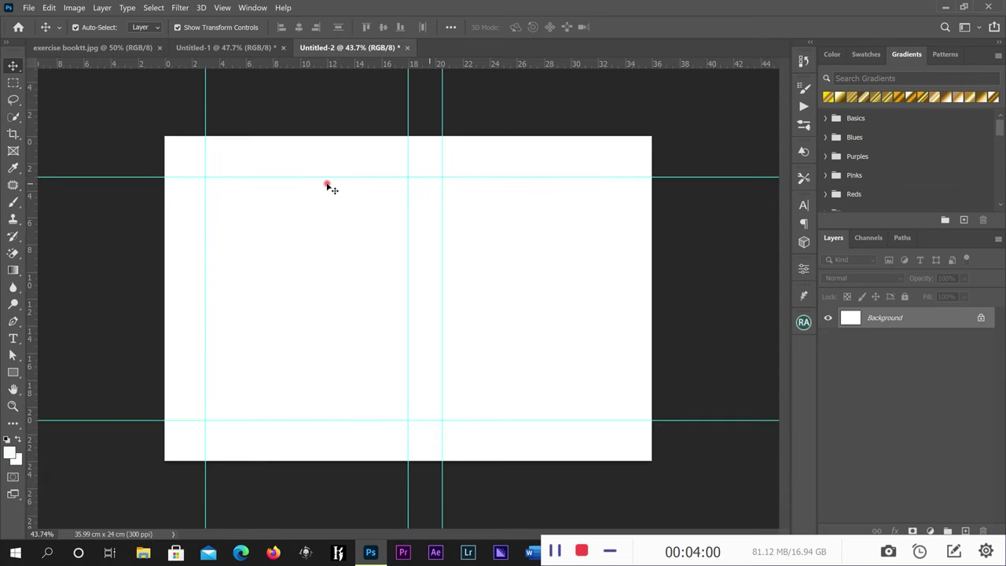
scroll(442, 65, up, 10)
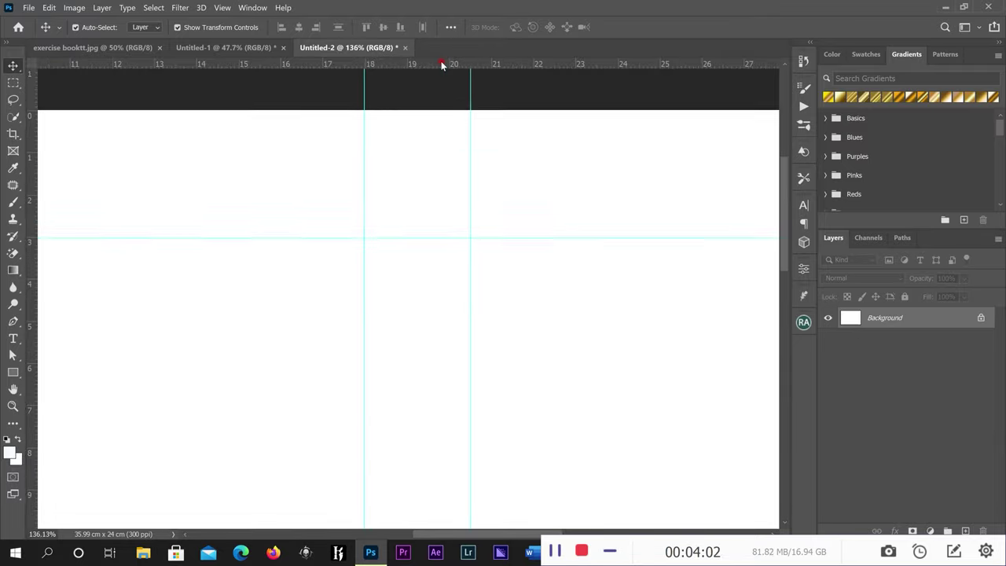
scroll(442, 65, down, 8)
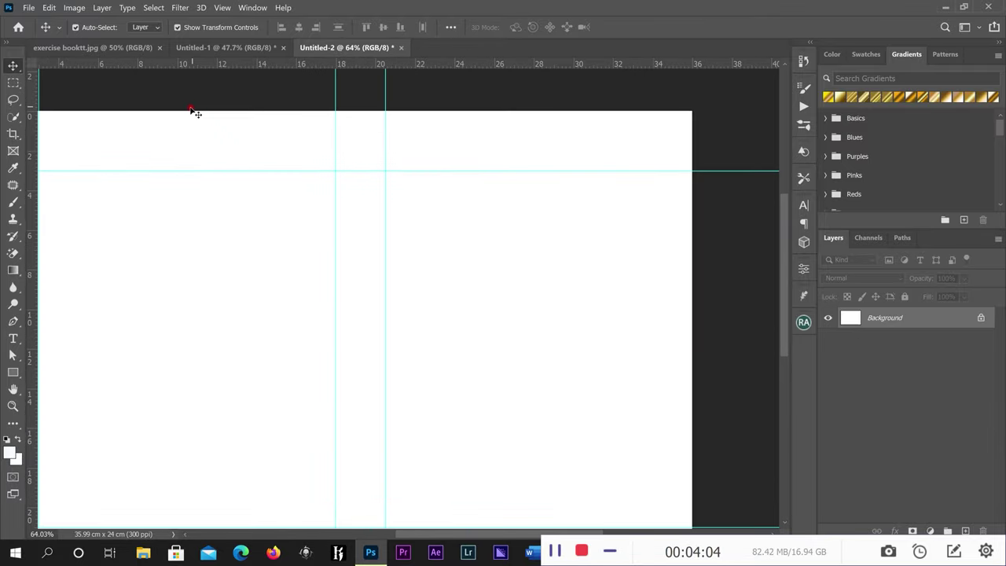
Step: Move the left-hand page's margin guide to about 2.5 cm from the left edge
scroll(100, 64, up, 3)
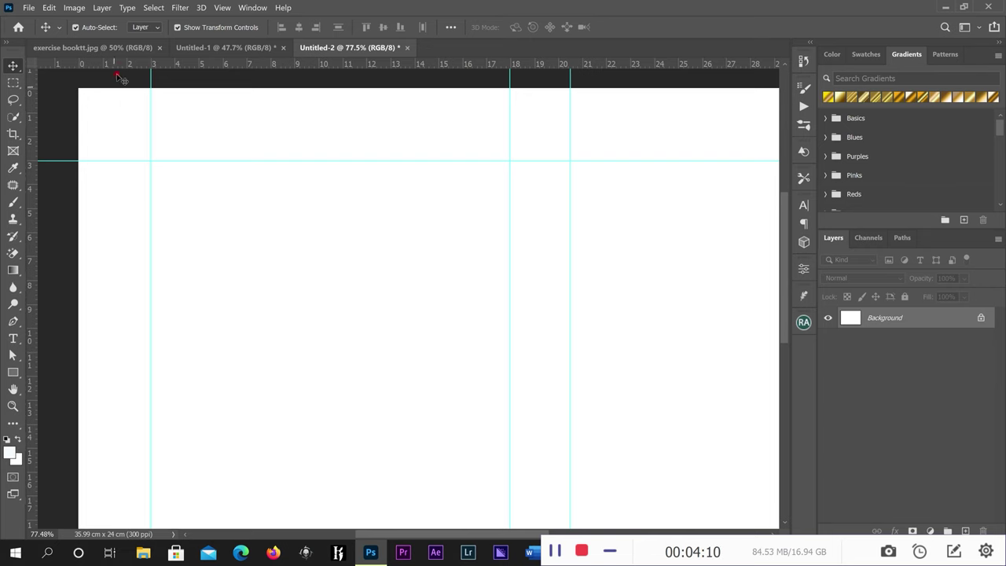
scroll(125, 56, up, 1)
scroll(135, 83, down, 1)
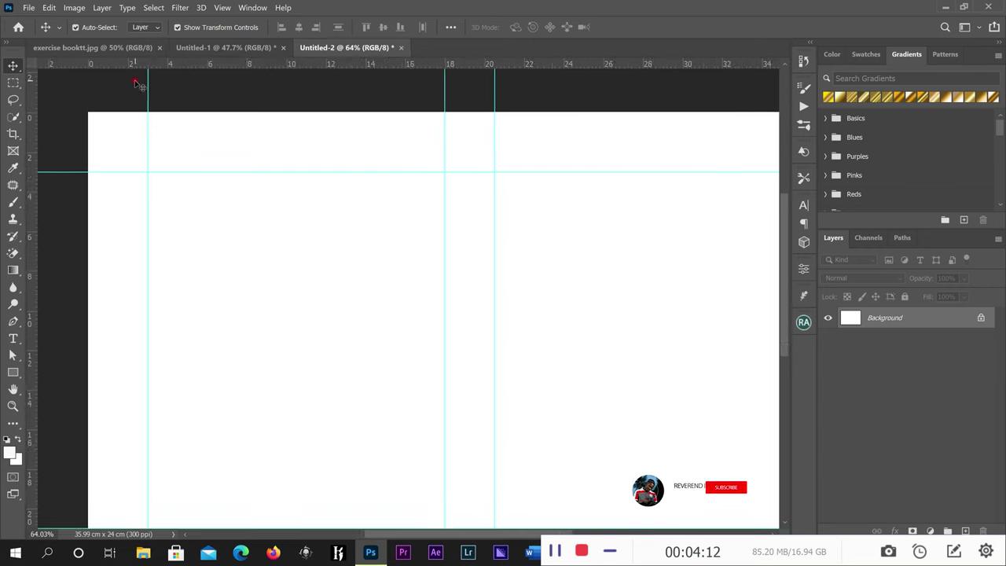
scroll(138, 82, up, 1)
scroll(143, 79, up, 1)
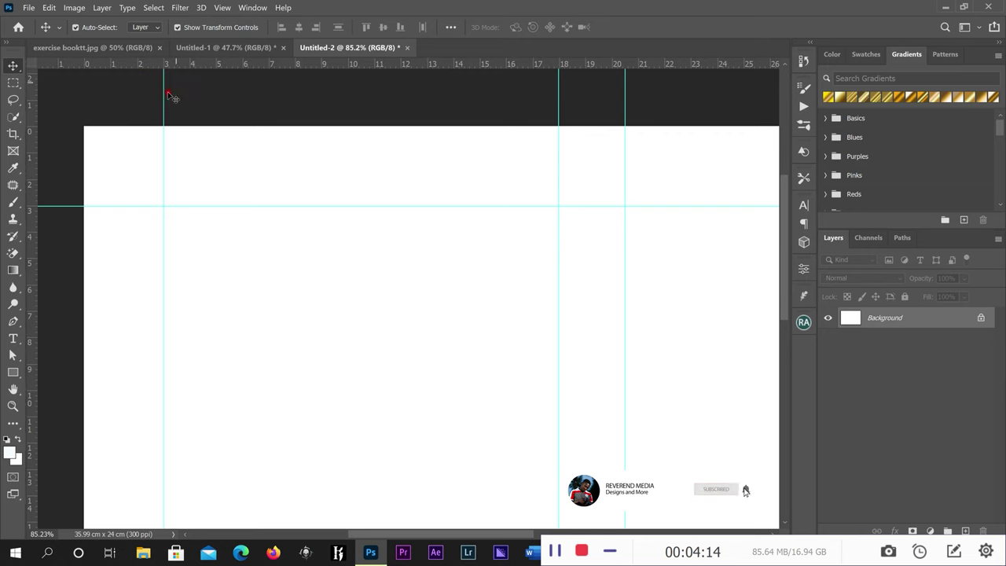
mouse_move(164, 92)
mouse_down()
mouse_move(150, 83)
mouse_move(154, 97)
mouse_up()
scroll(150, 83, up, 2)
scroll(241, 139, down, 4)
scroll(285, 143, down, 1)
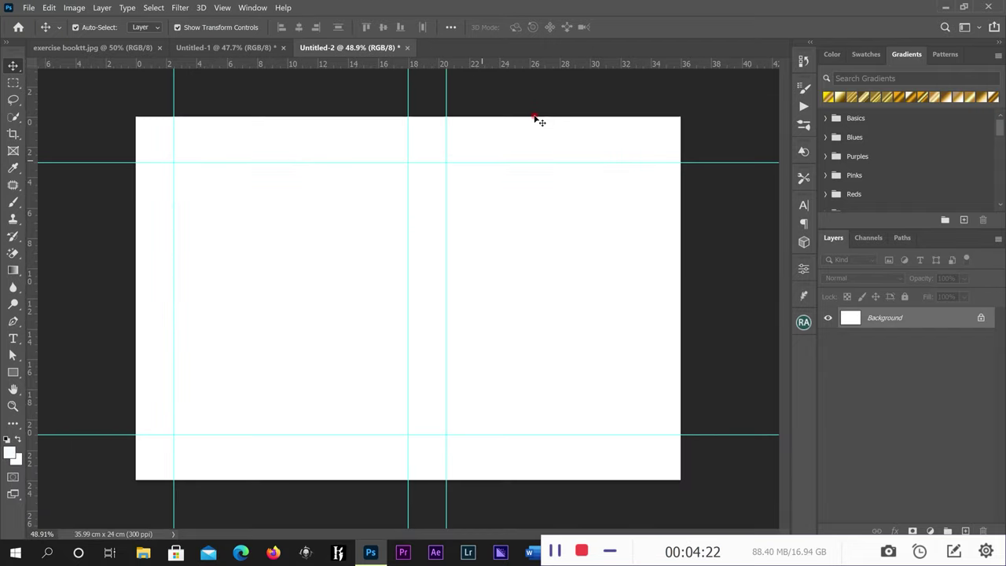
scroll(449, 130, down, 1)
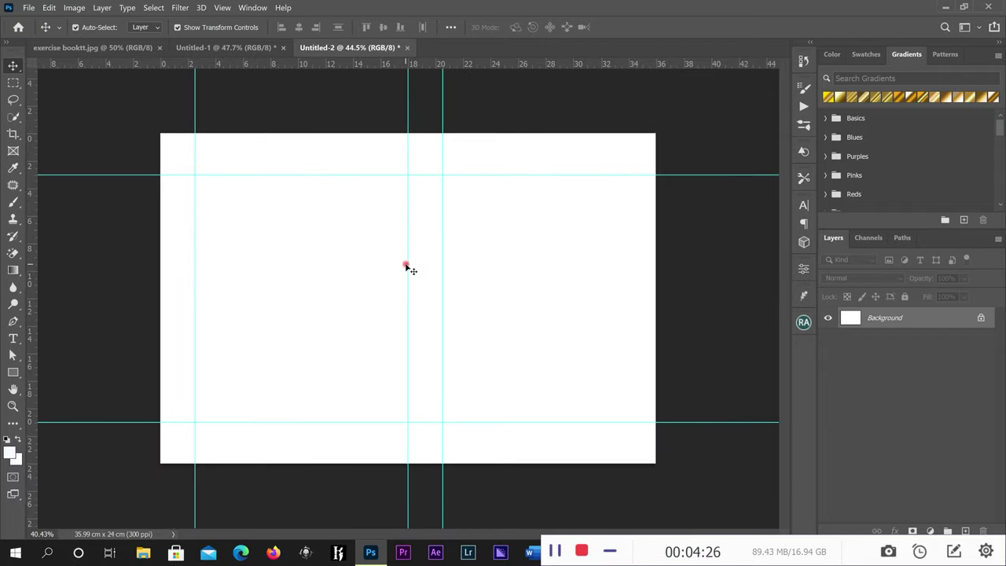
Step: View the finished ruled pages in Untitled-1 as a reference for the line layout
scroll(406, 265, up, 2)
scroll(406, 266, down, 2)
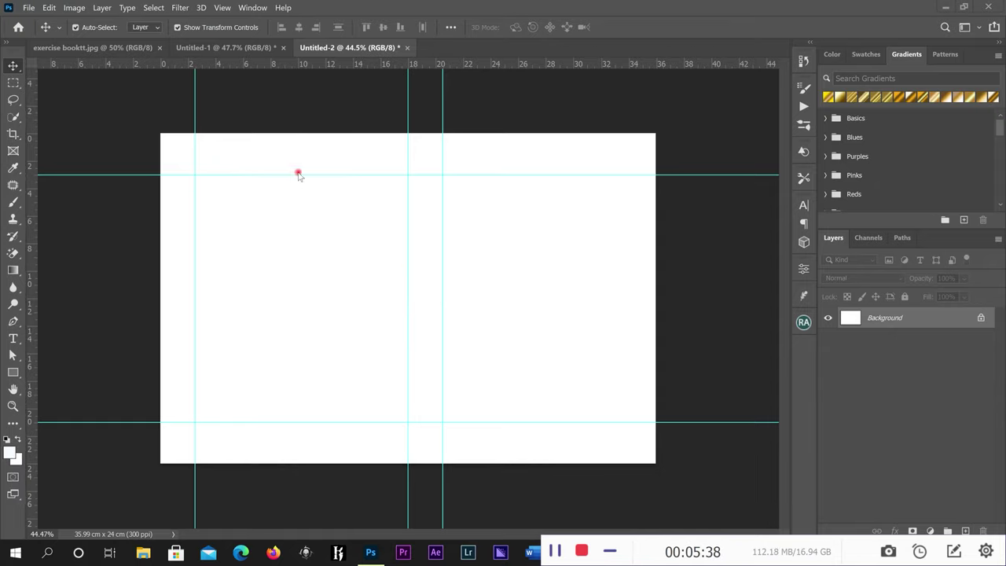
click(246, 47)
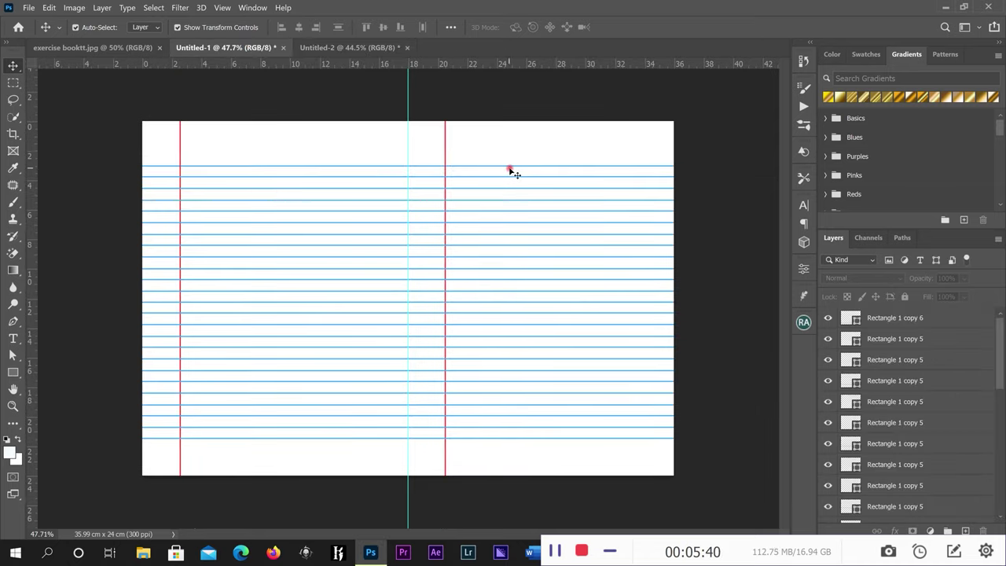
Step: In Untitled-2, draw a thin horizontal rectangle about 23.8 × 0.5 cm just below the upper horizontal guide
click(511, 166)
drag(710, 144, 507, 112)
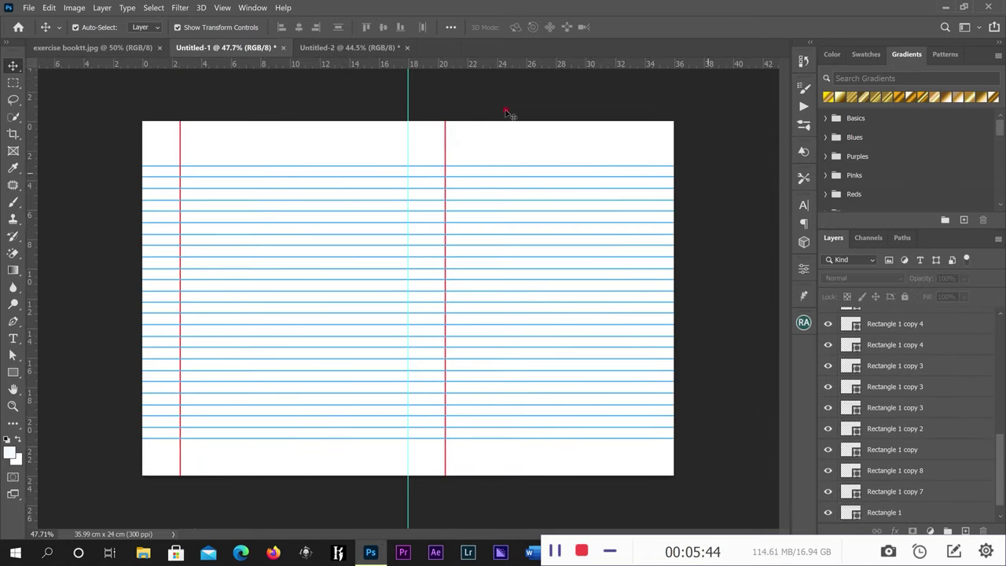
click(363, 48)
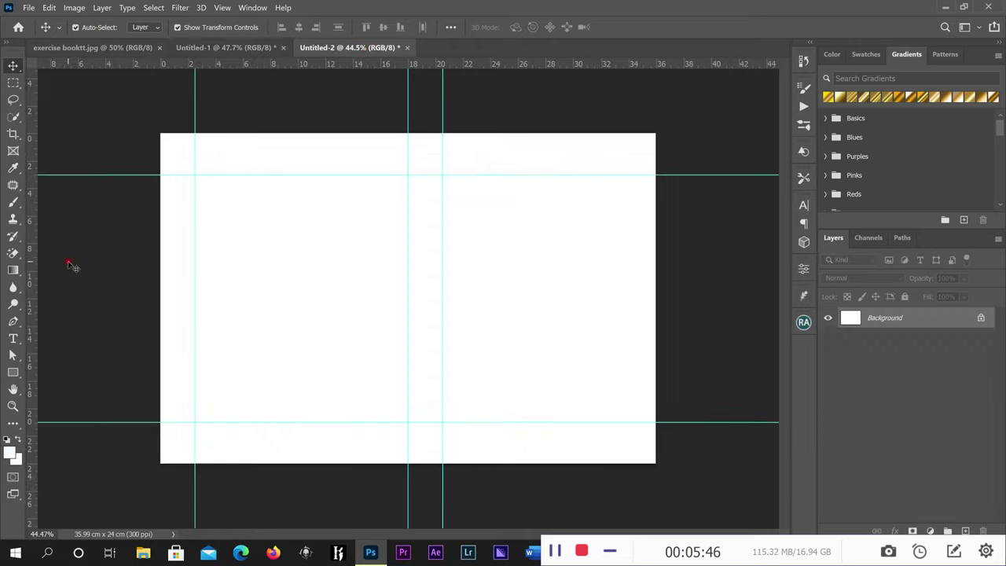
click(12, 374)
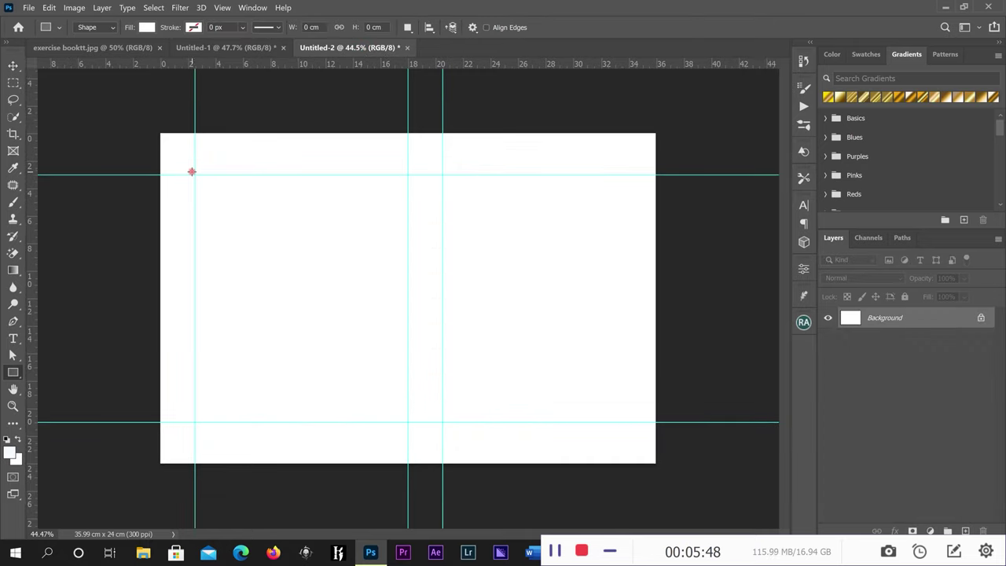
scroll(191, 171, up, 3)
drag(146, 134, 673, 145)
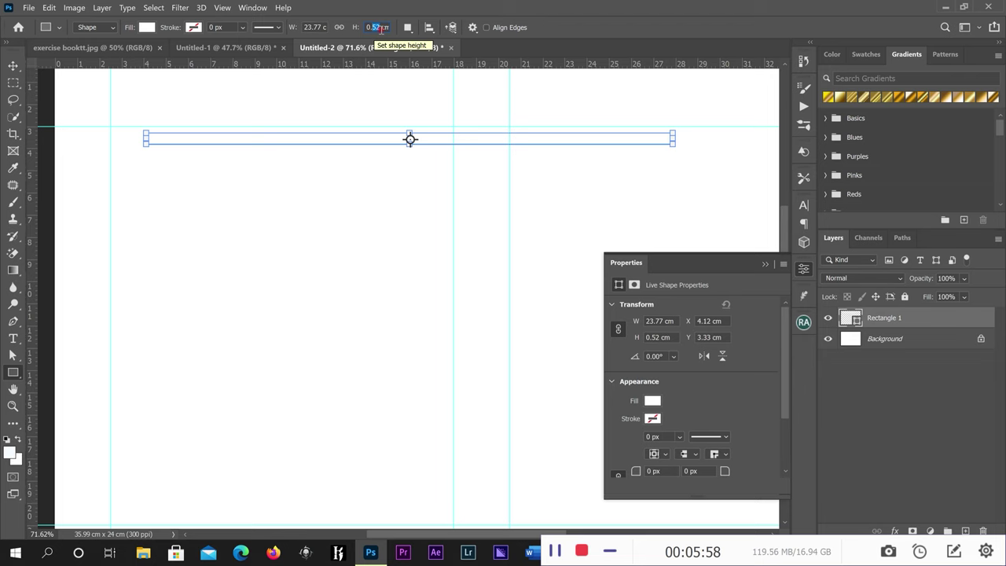
Step: Set the rectangle's height to 0.08 cm and its width to 24 cm
text(0.08)
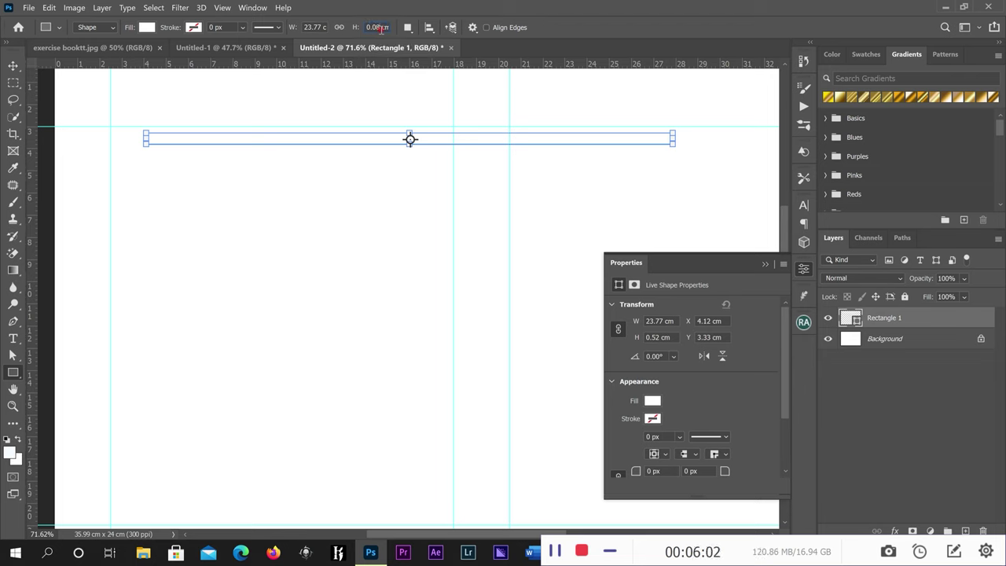
click(313, 27)
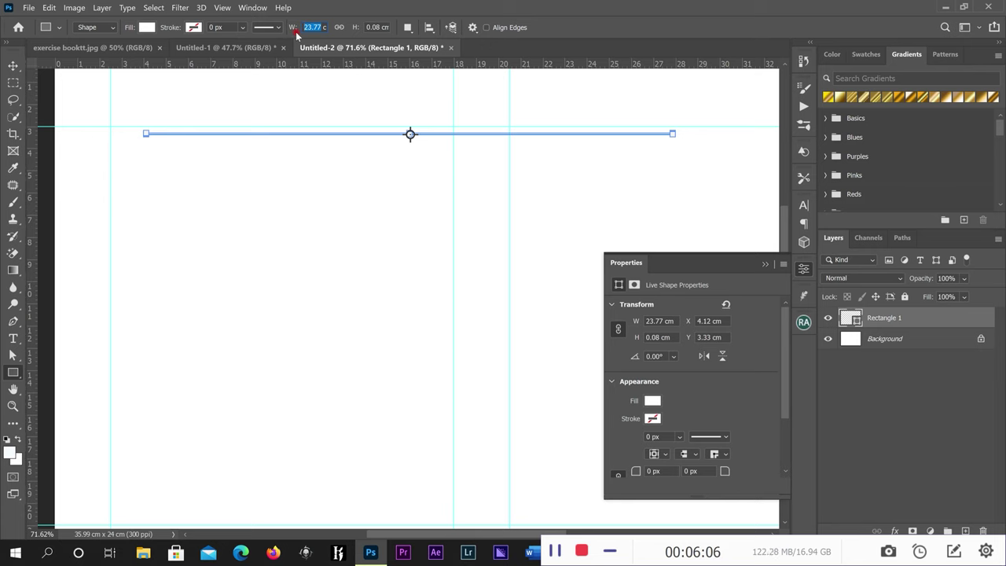
text(24 cm)
key(Return)
Step: Fill the thin rectangle with the recently used light blue, hex 41abfc
scroll(352, 90, up, 5)
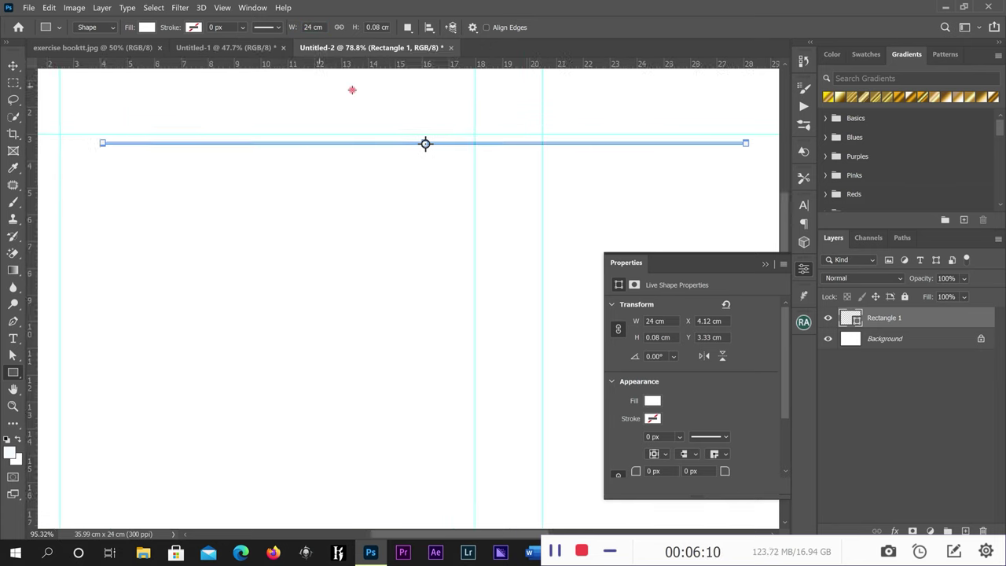
click(146, 29)
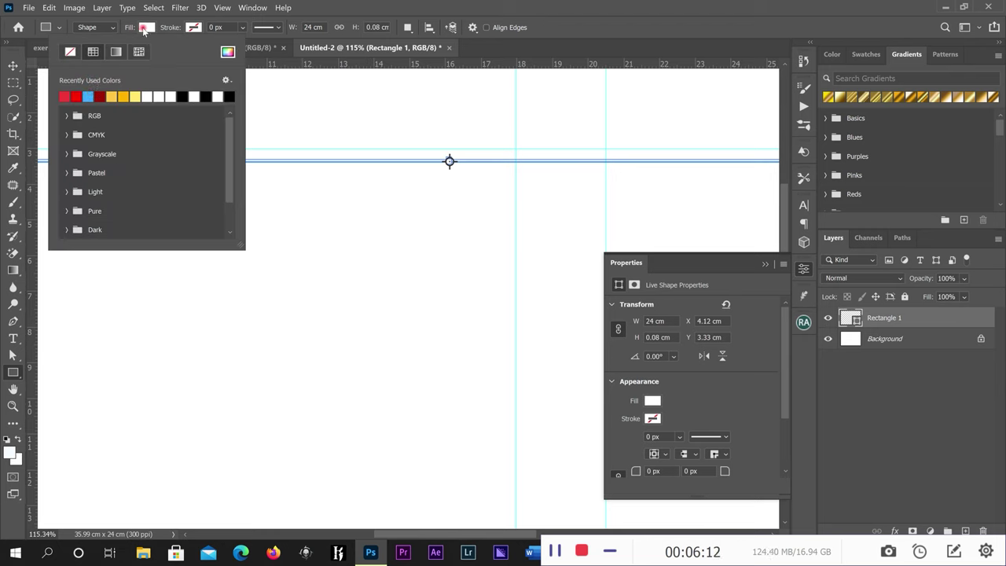
click(88, 94)
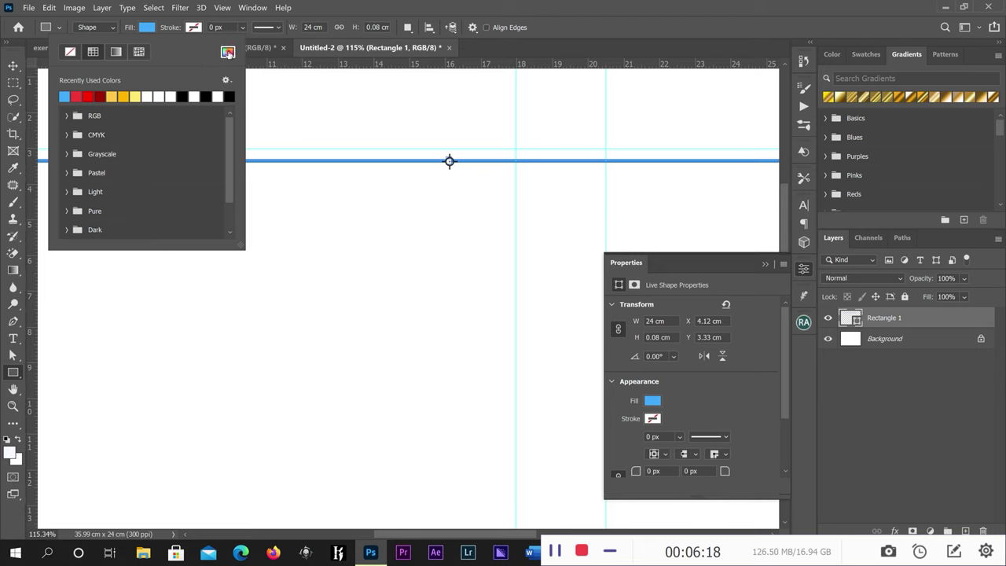
click(228, 52)
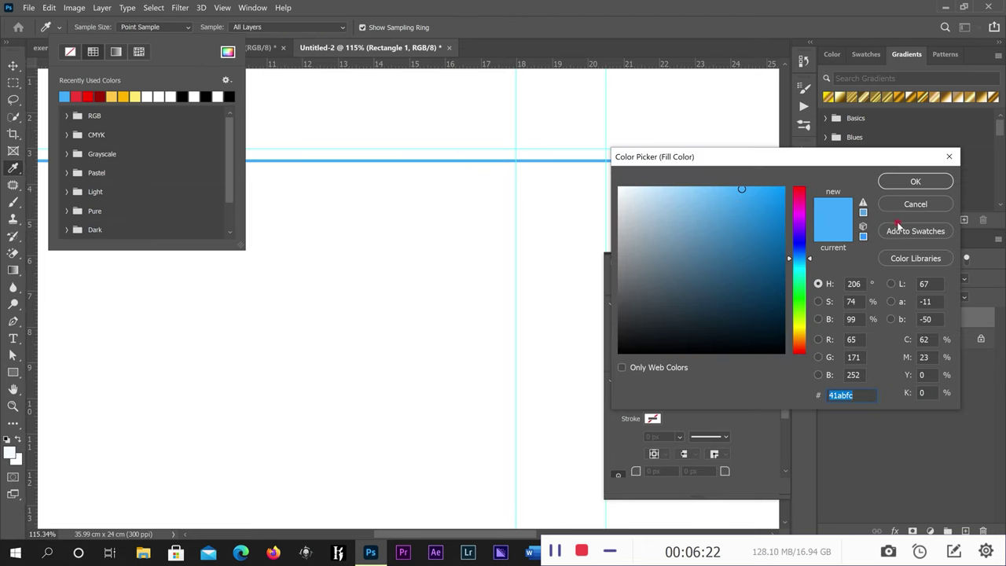
click(912, 179)
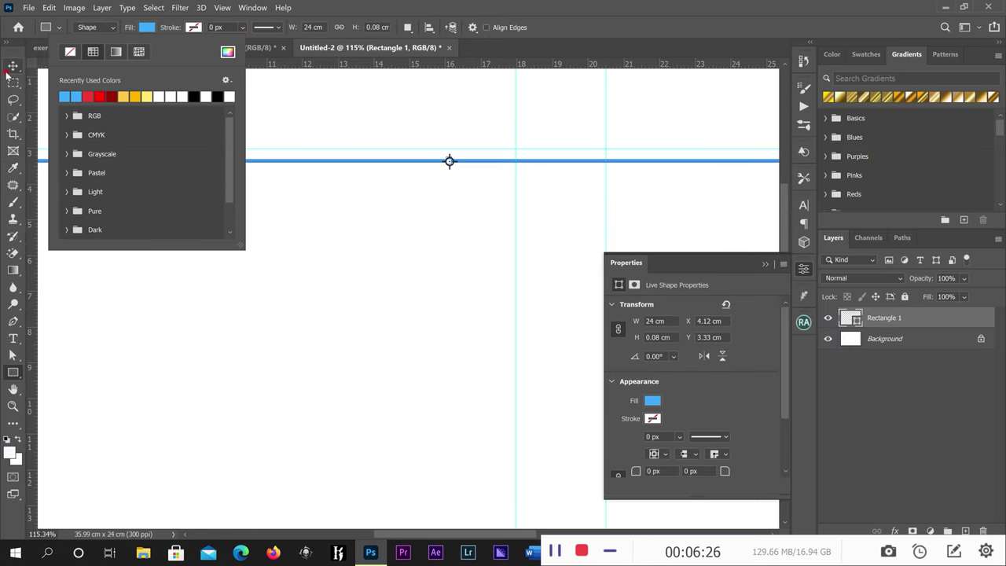
Step: Stretch the blue line slightly past both side edges of the canvas, to about 36.6 cm wide
click(13, 64)
scroll(366, 175, down, 5)
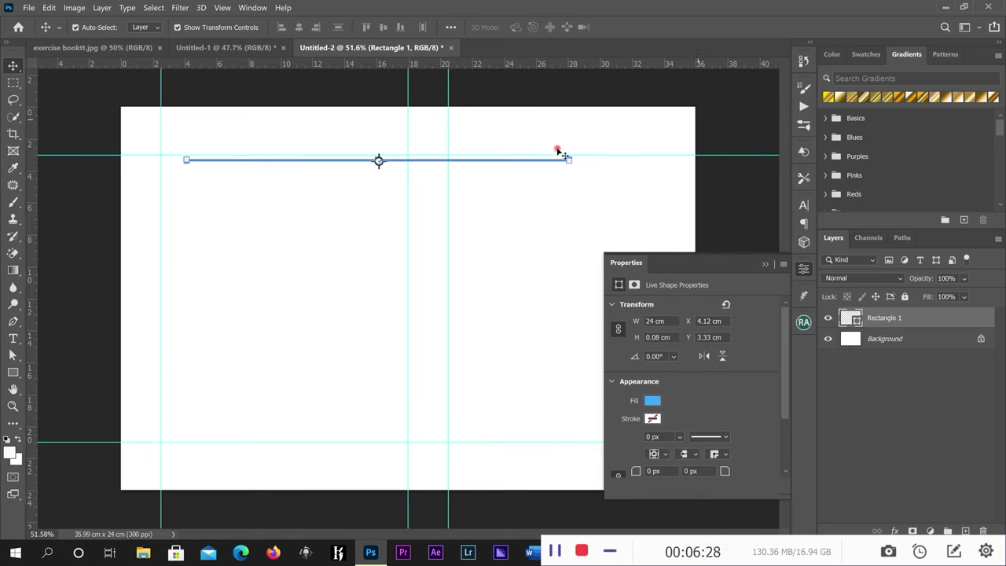
click(529, 138)
scroll(551, 149, up, 3)
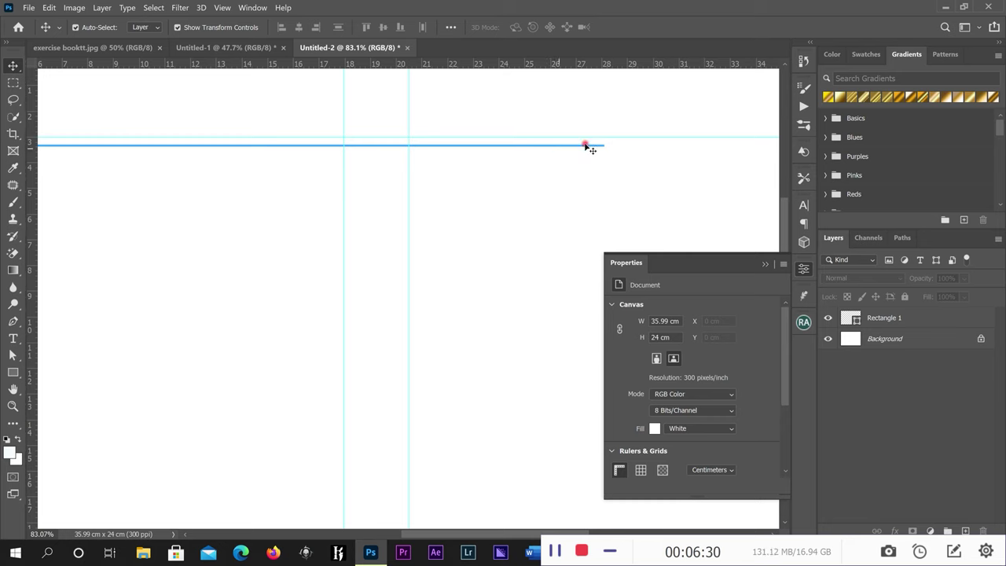
click(591, 148)
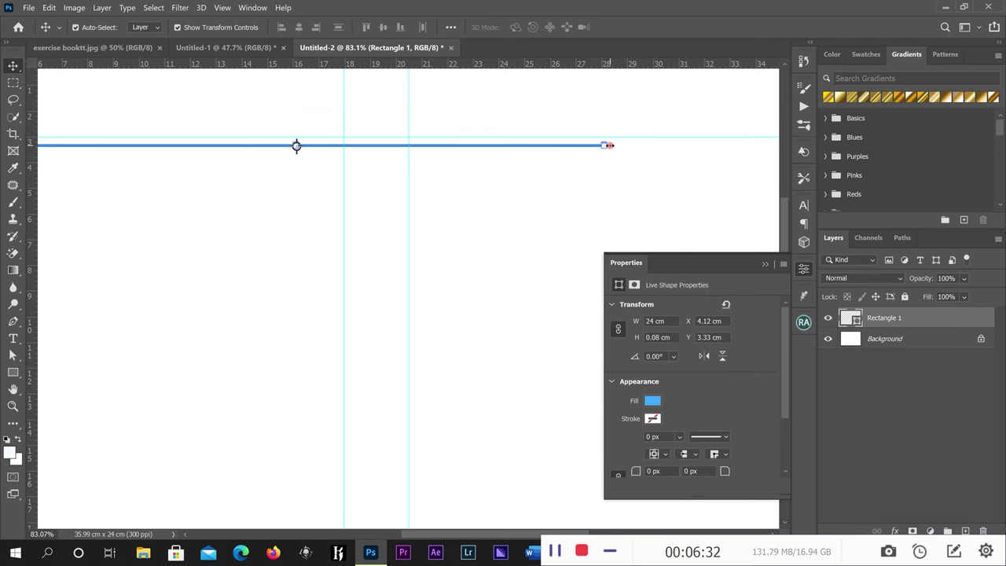
drag(638, 145, 686, 142)
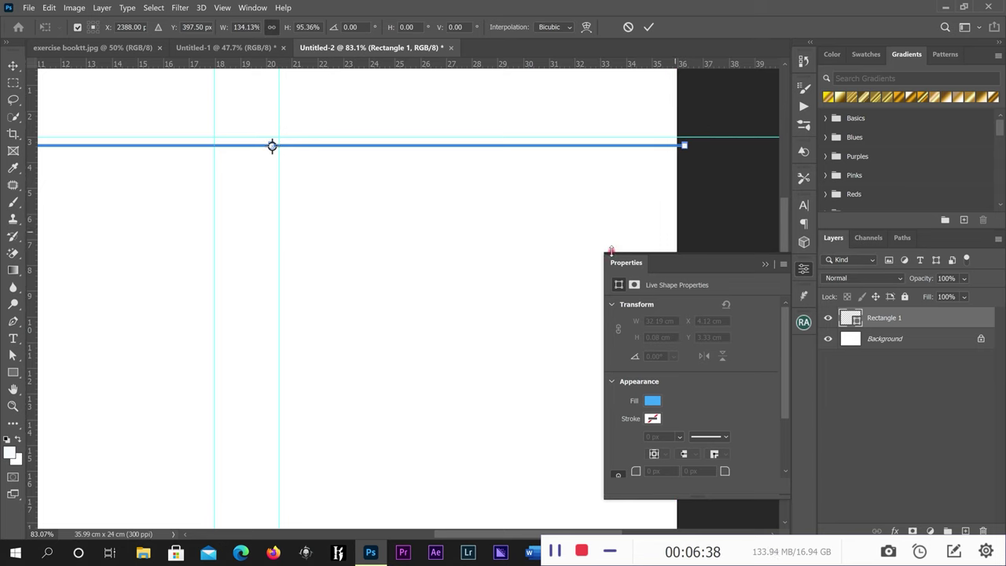
scroll(243, 218, down, 3)
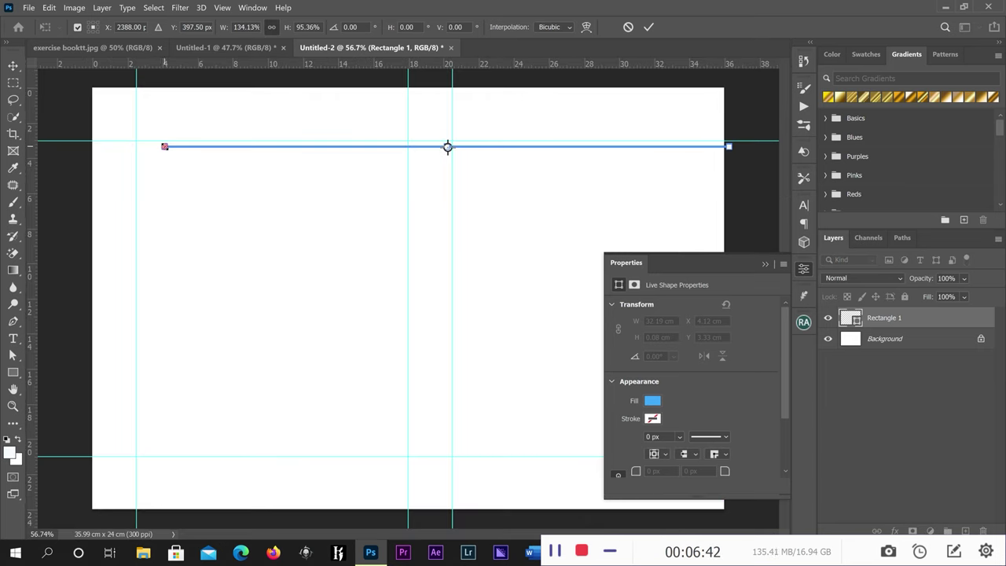
drag(162, 146, 80, 151)
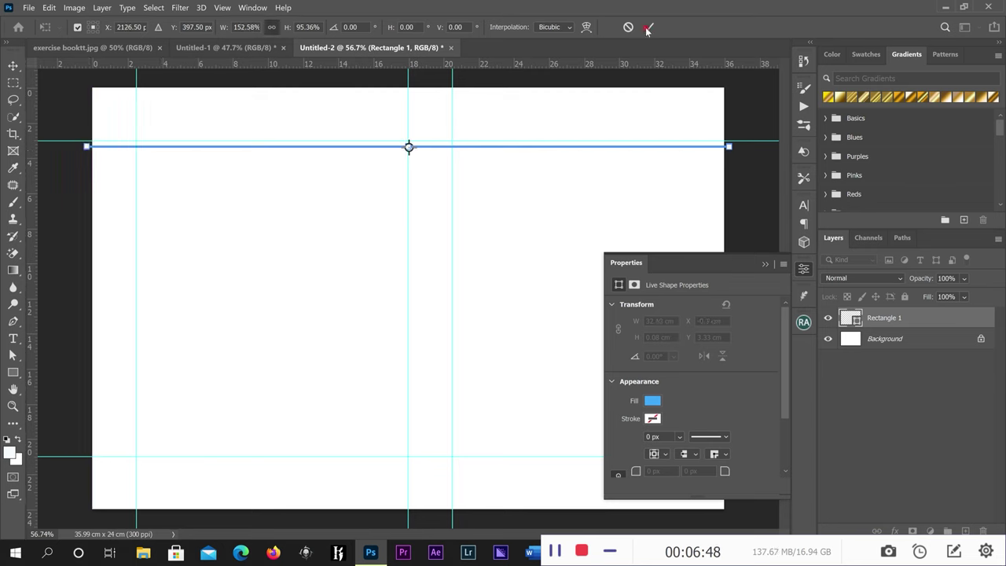
click(646, 28)
Step: Nudge the blue line up onto the upper horizontal guide, to a Y position of about 3.04 cm
scroll(409, 126, up, 3)
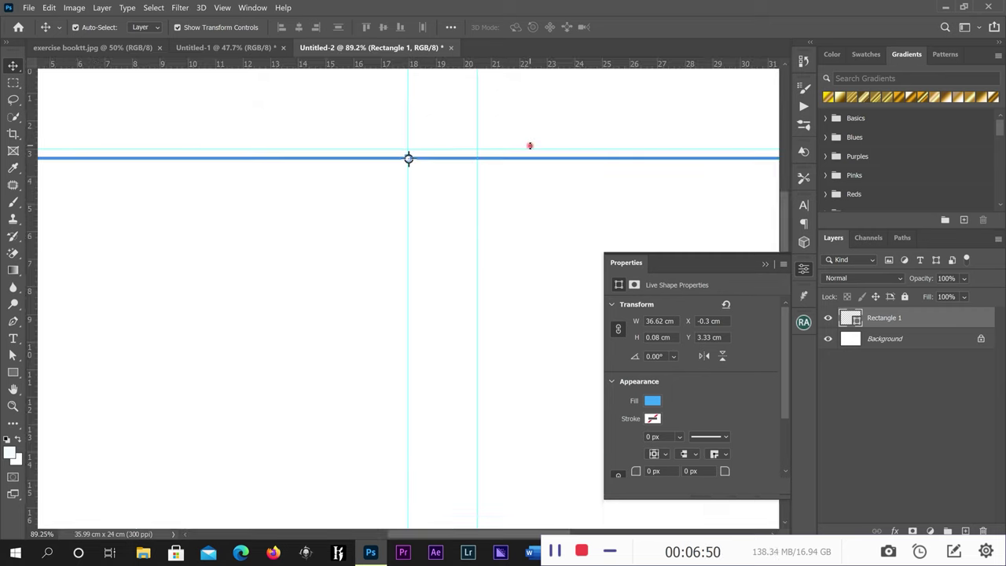
key(Up)
key(Up)
key(Up)
key(Up)
key(Up)
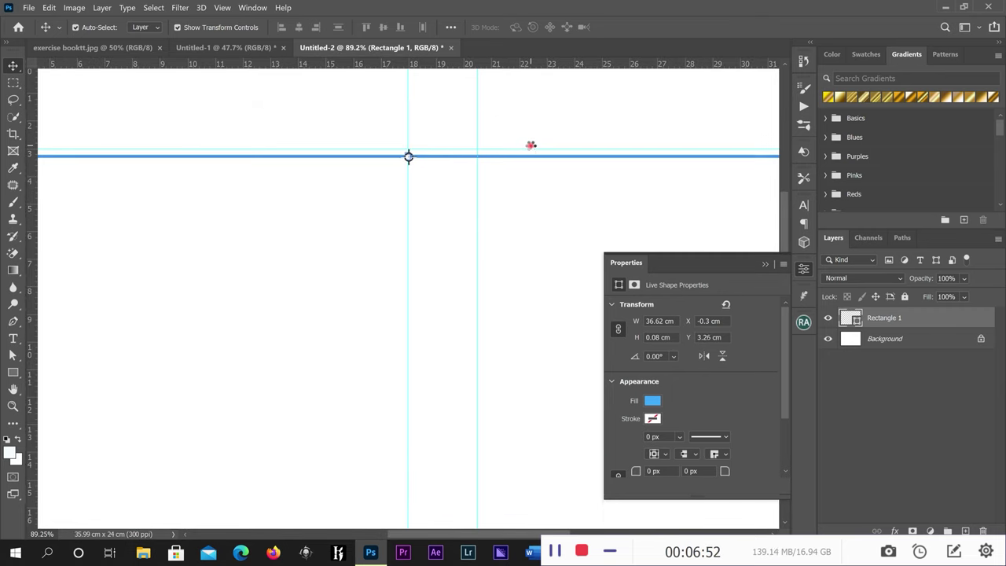
key(Up)
key(Up)
key(Up)
key(Up)
key(Up)
key(Up)
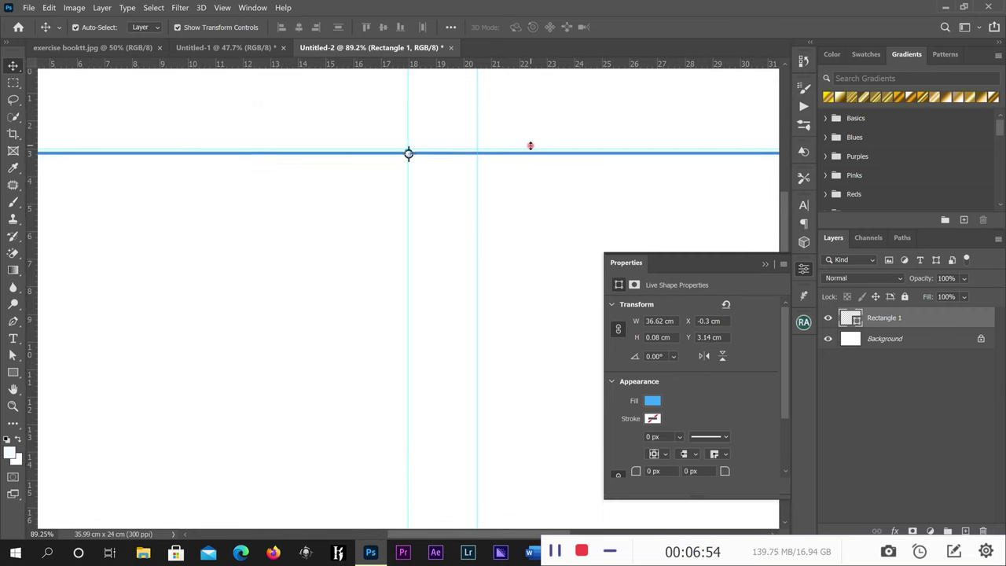
scroll(542, 139, up, 2)
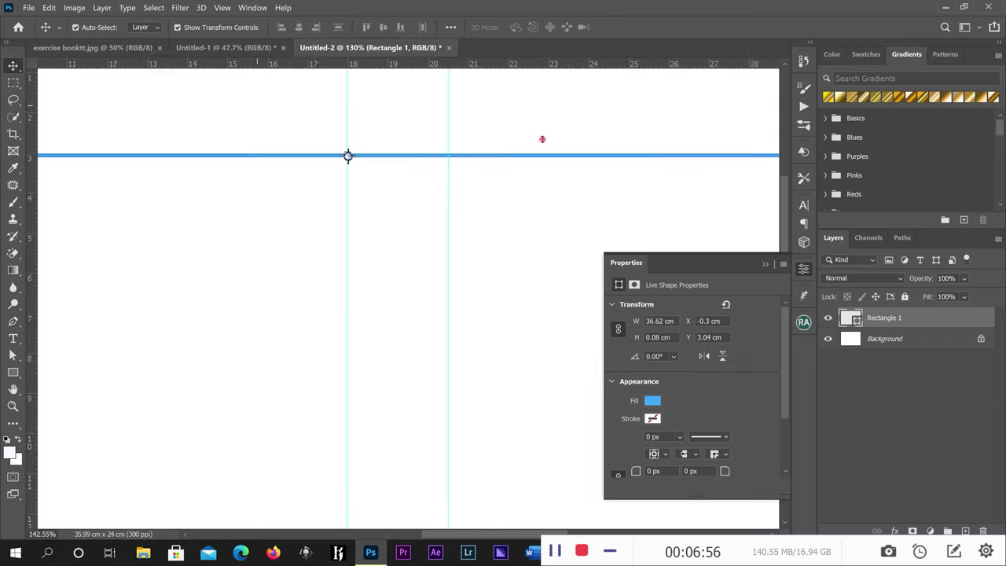
scroll(542, 139, down, 4)
scroll(543, 139, down, 2)
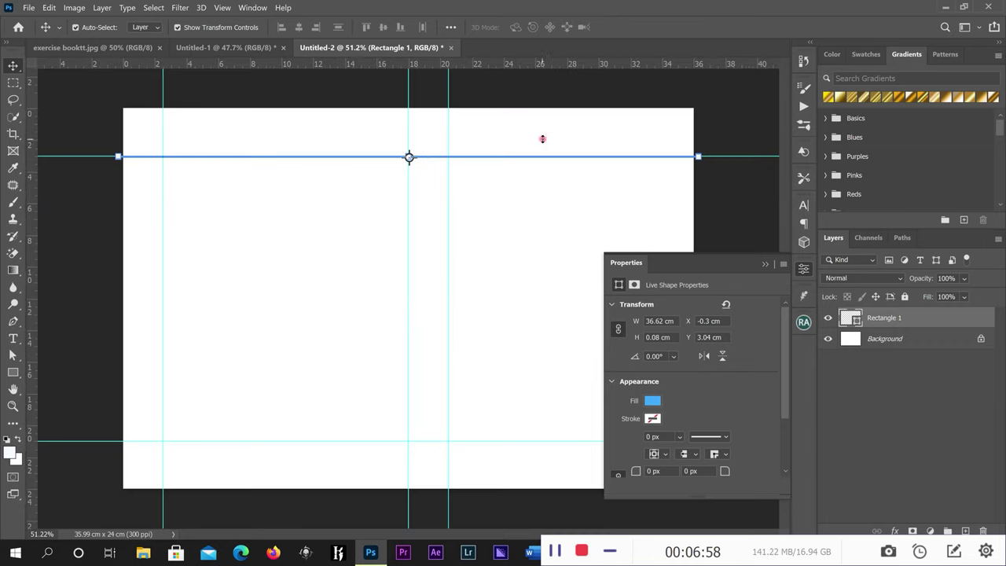
Step: Move the upper horizontal guide off the blue line to about 1.6 cm from the page top, and collapse the shape properties
click(744, 117)
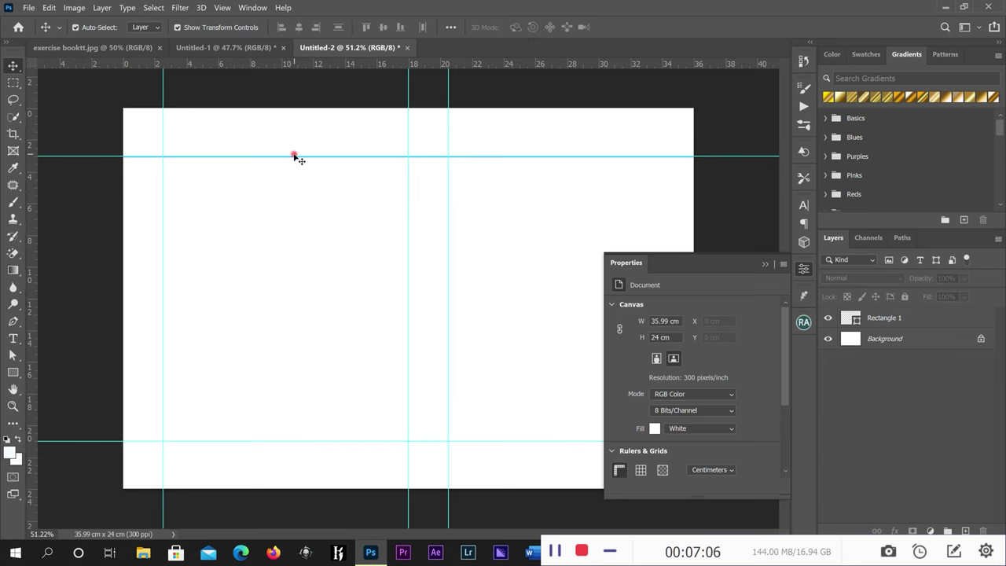
drag(294, 157, 294, 135)
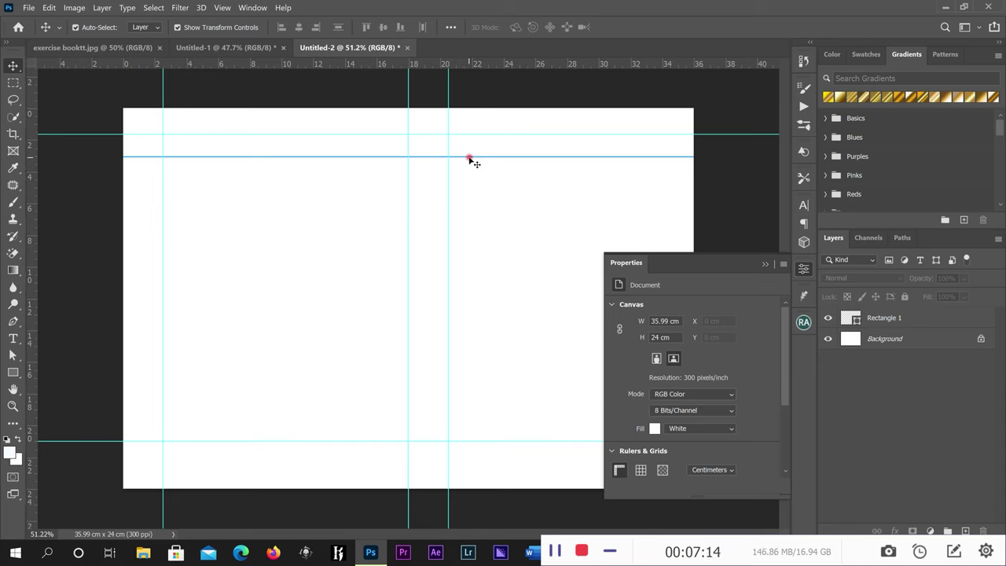
click(765, 267)
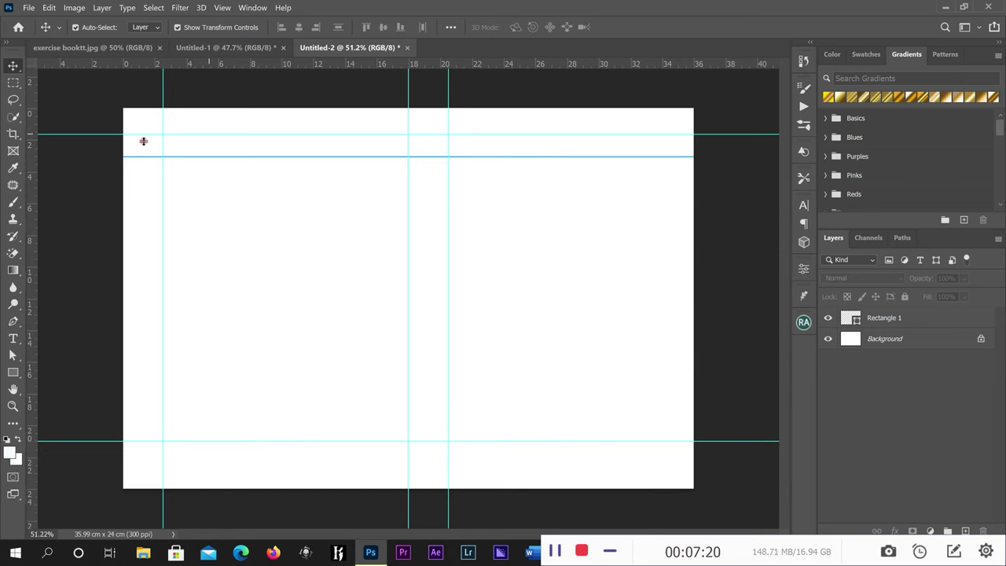
Step: Check the line spacing in Untitled-1, then add two horizontal guides below the blue line in Untitled-2, at about 3.8 and 4.6 cm
scroll(159, 149, up, 1)
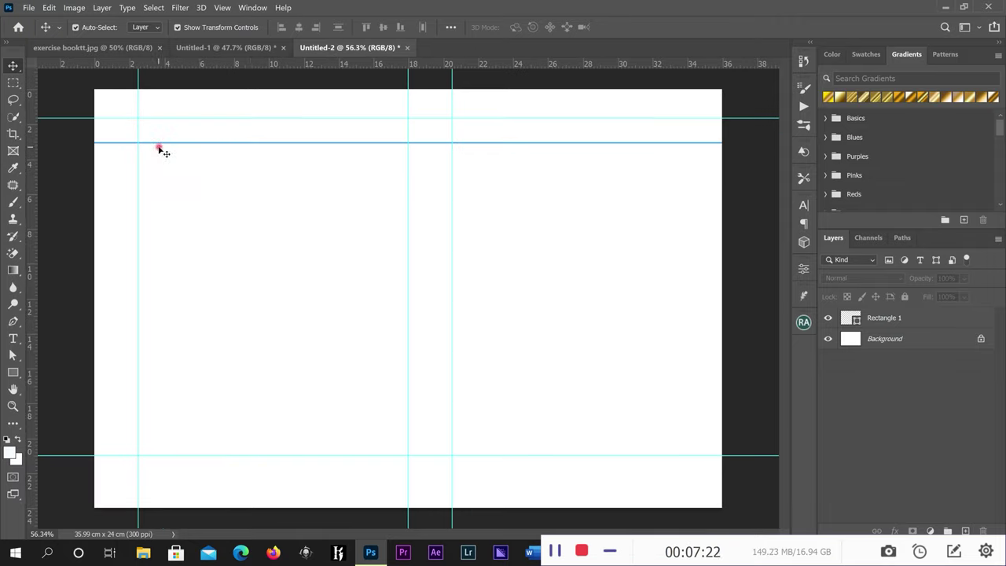
click(235, 48)
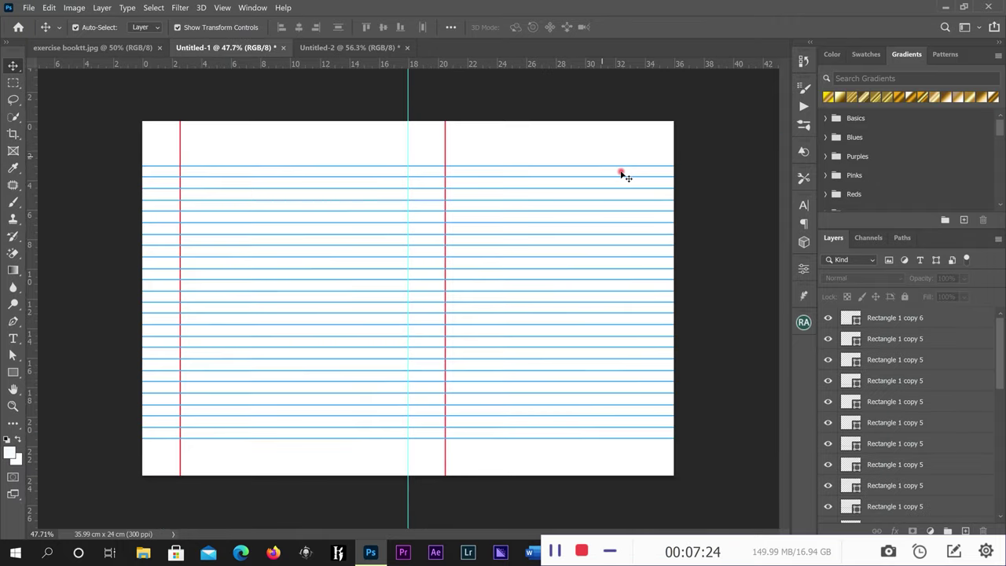
scroll(620, 173, up, 4)
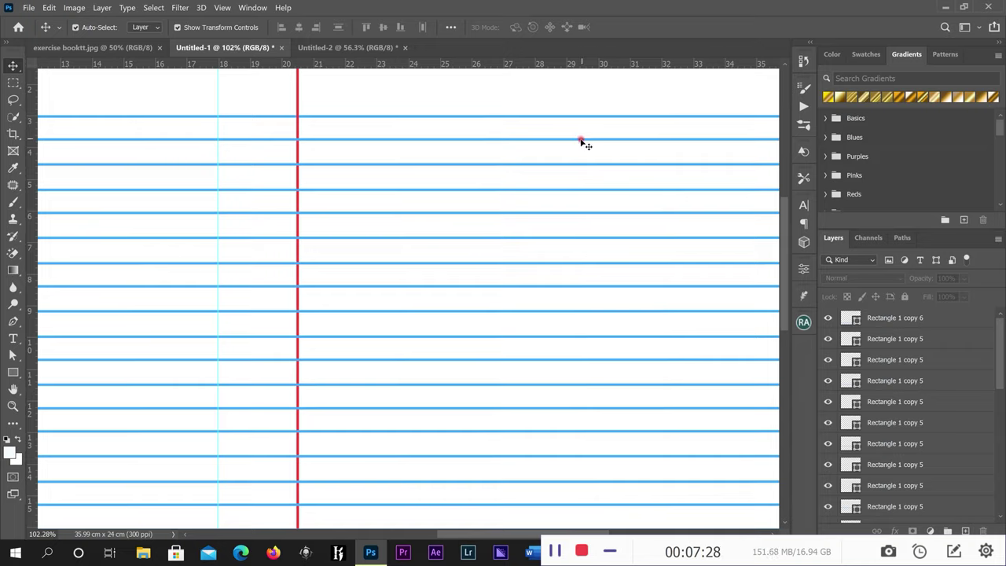
scroll(40, 122, up, 1)
scroll(41, 122, up, 2)
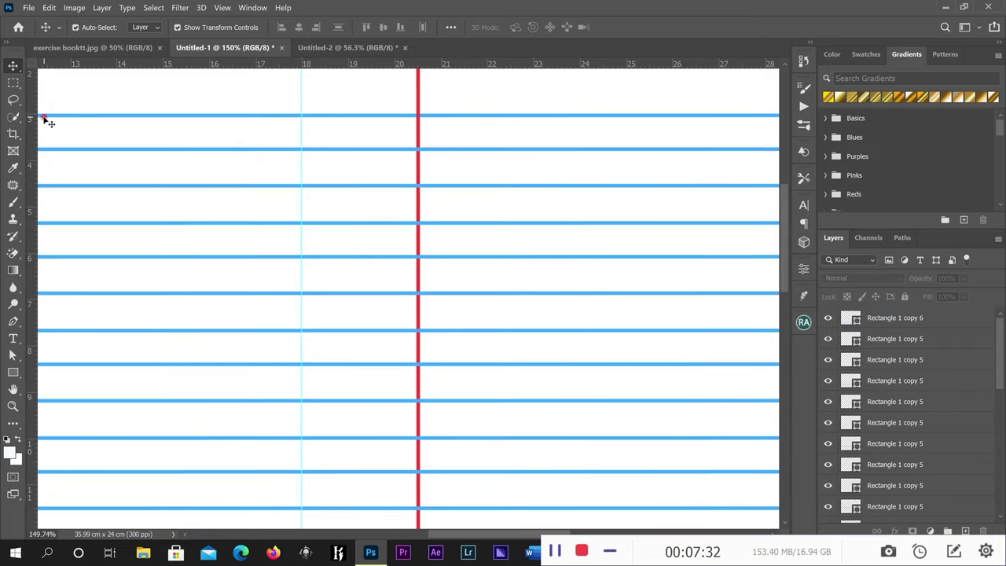
scroll(45, 119, down, 4)
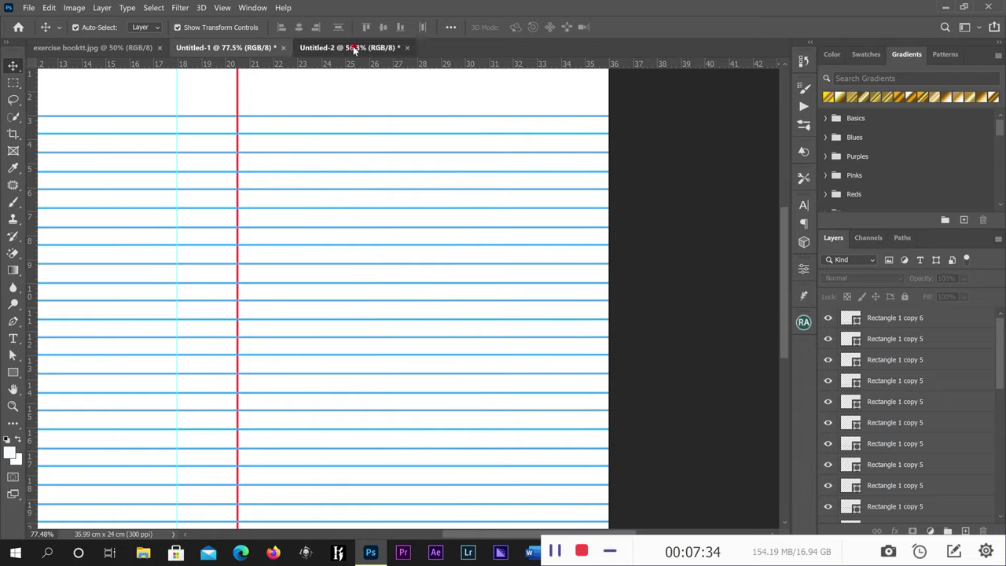
click(351, 48)
scroll(114, 162, up, 2)
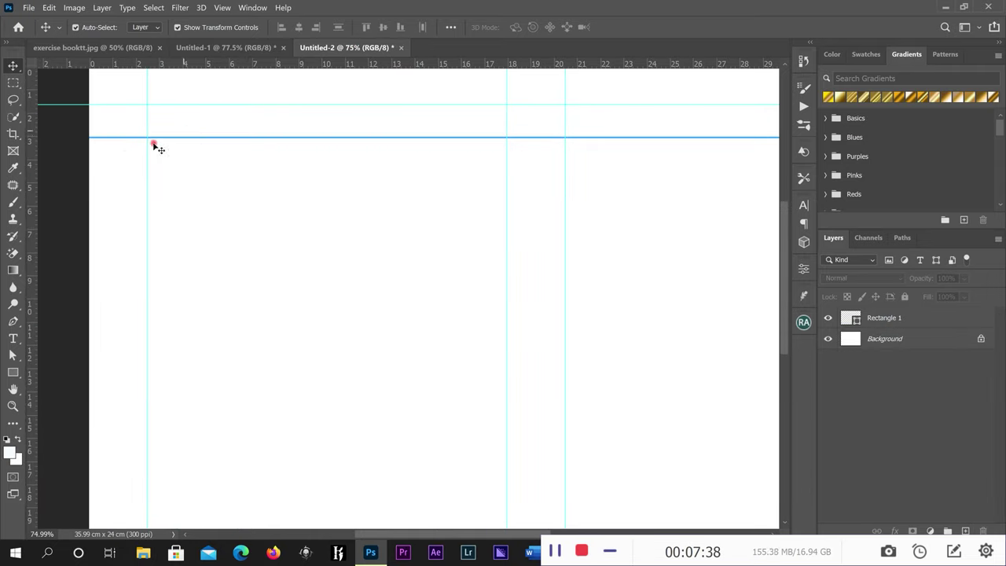
scroll(95, 141, up, 1)
scroll(95, 141, up, 3)
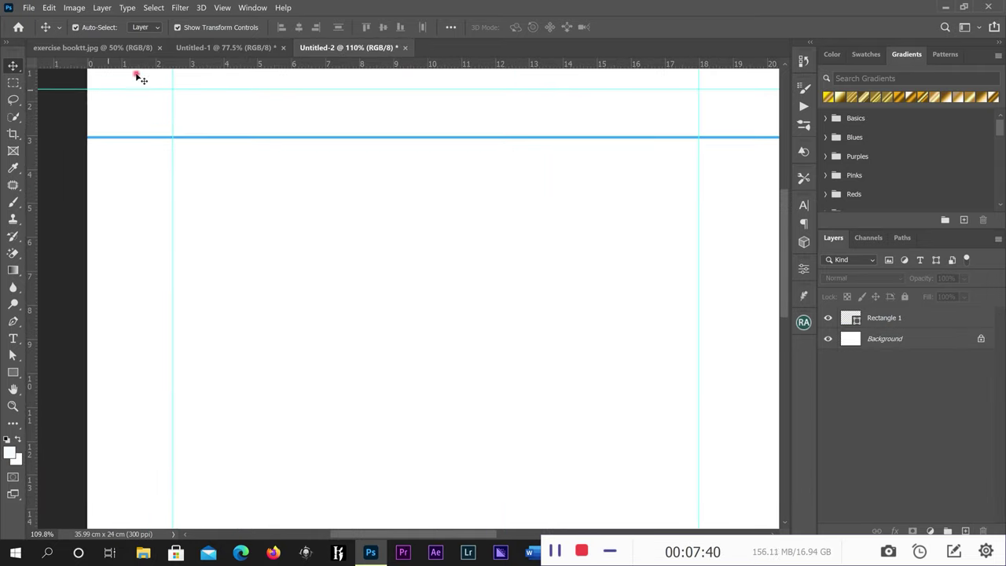
drag(145, 66, 101, 164)
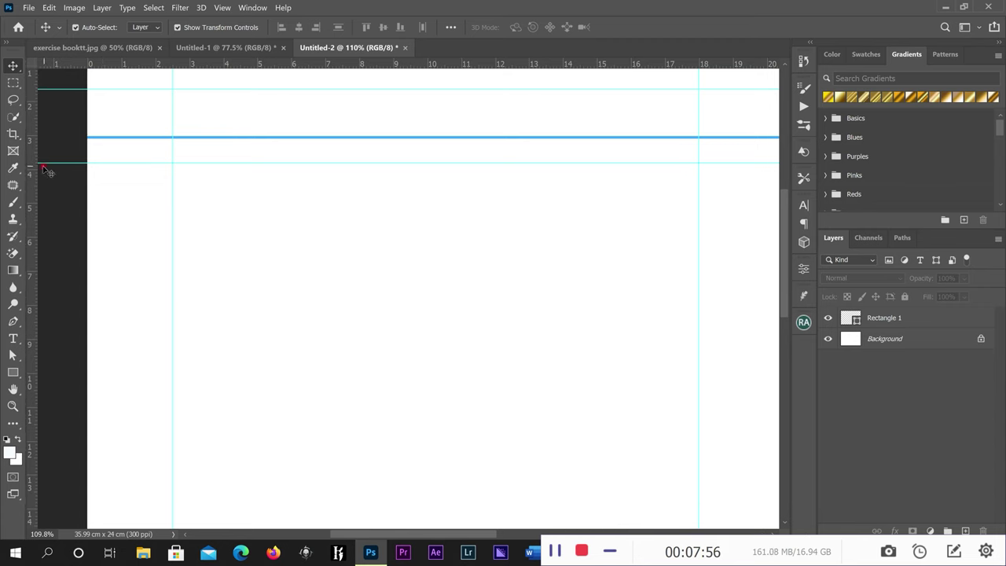
drag(212, 66, 161, 191)
Step: Duplicate the blue line's Rectangle 1 layer within Untitled-2 as Rectangle 1 copy
scroll(229, 173, down, 5)
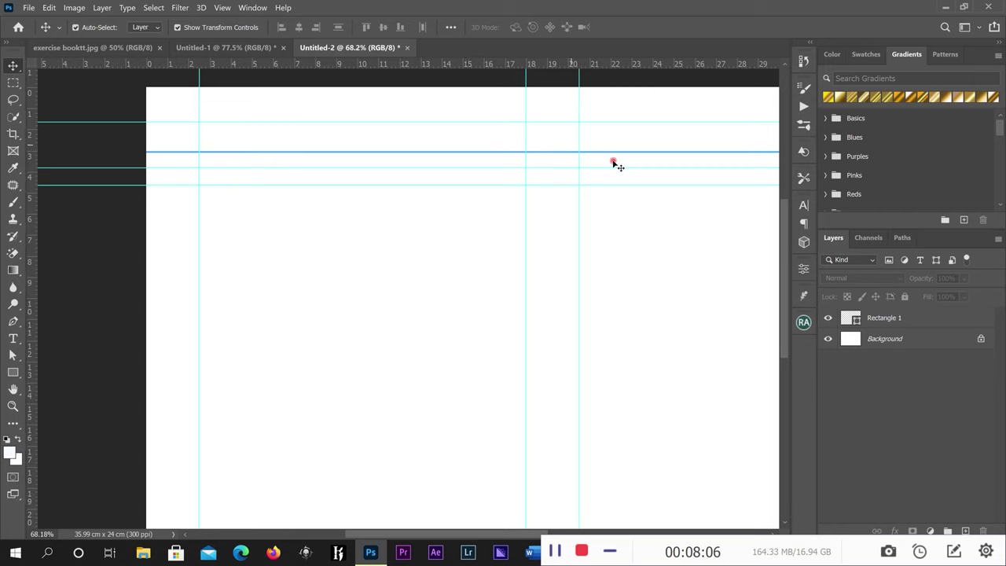
scroll(696, 149, down, 3)
click(671, 157)
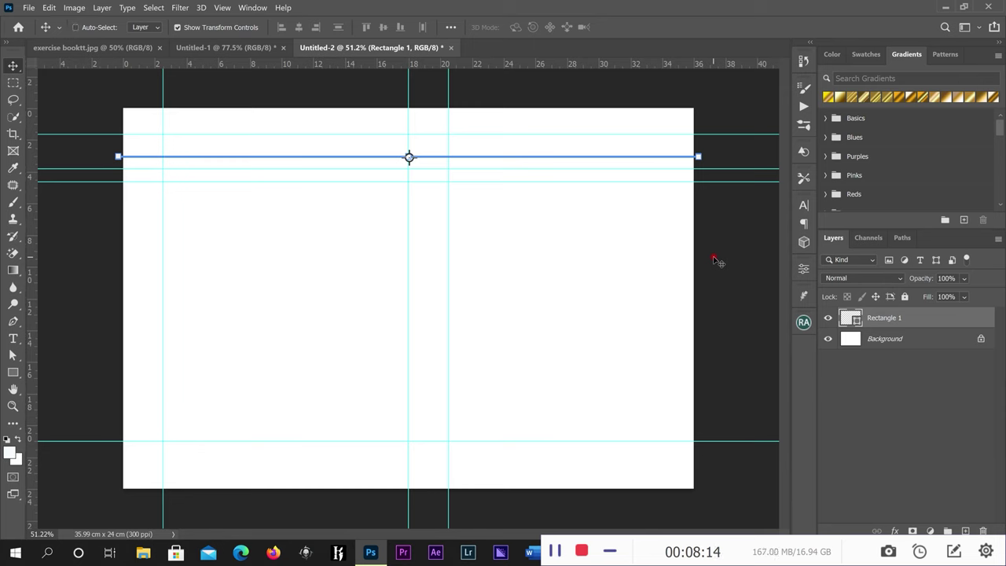
key(ctrl+j)
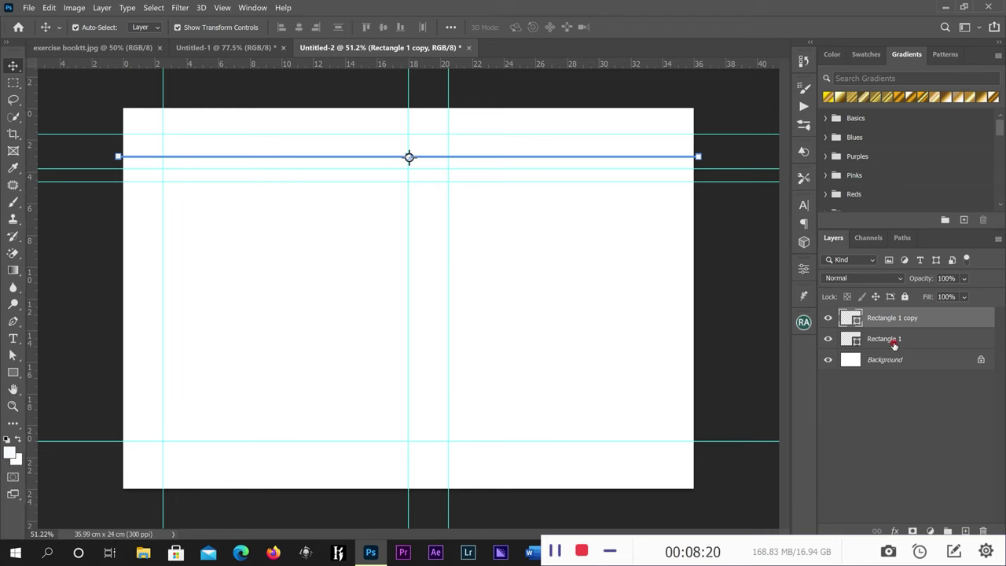
key(Delete)
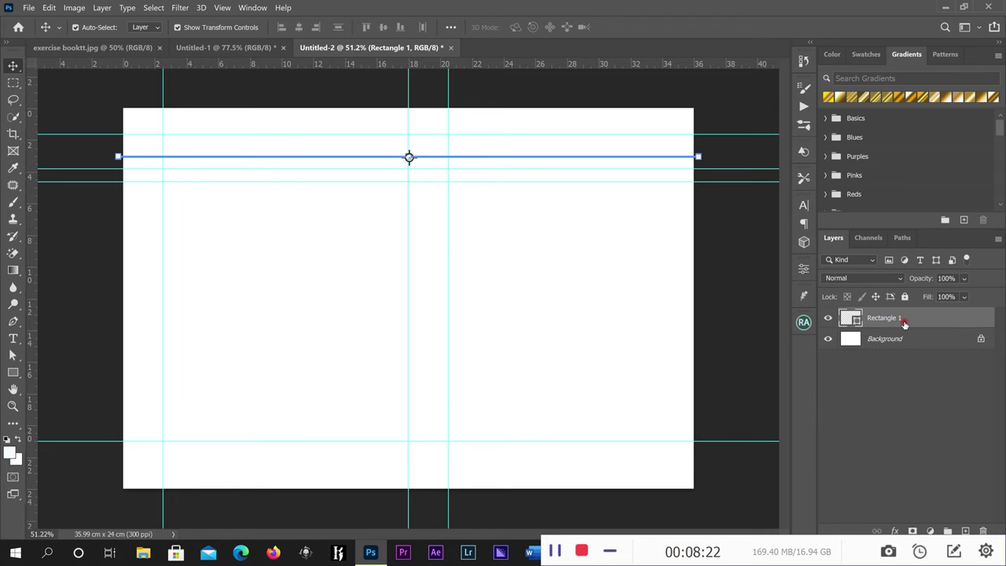
right_click(915, 320)
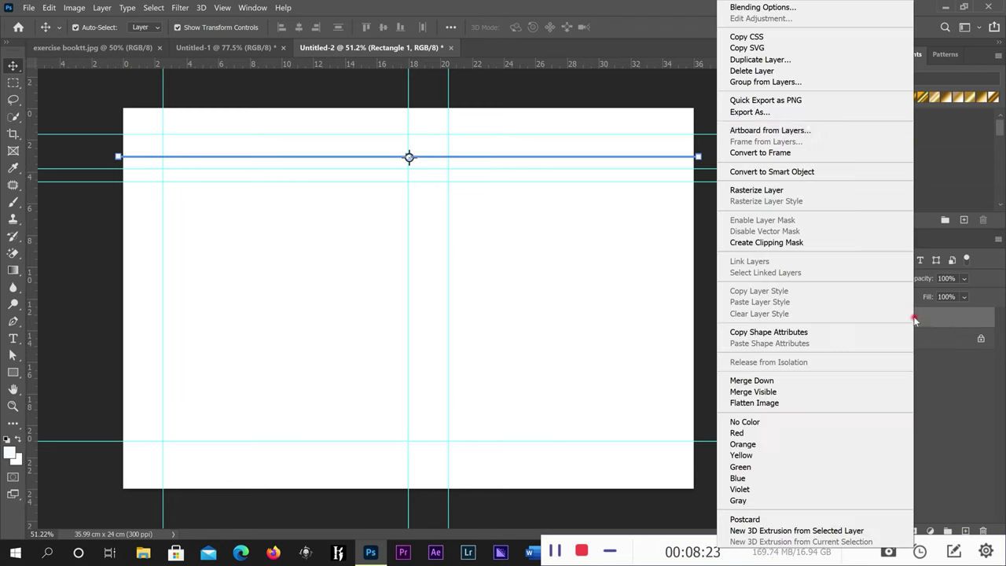
click(785, 60)
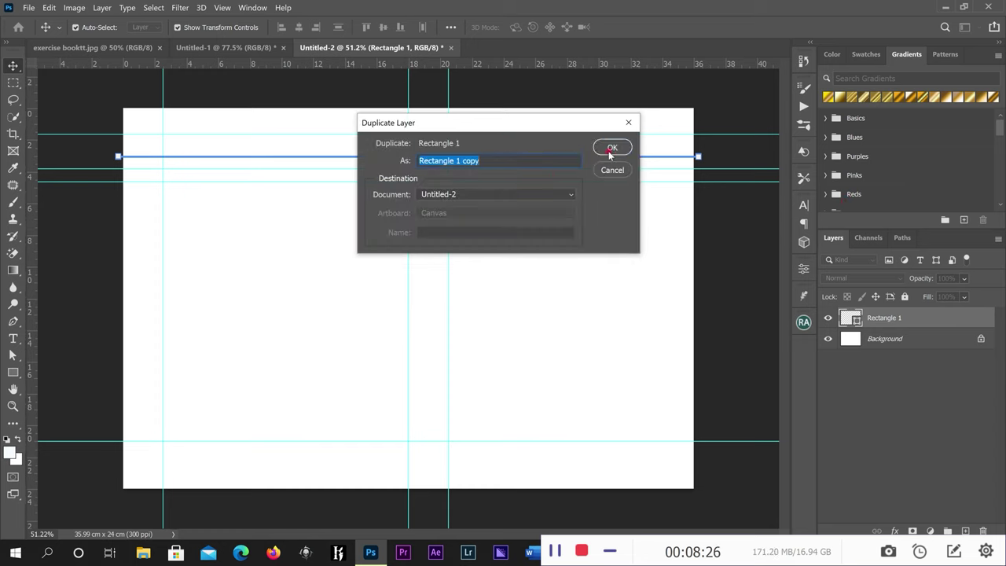
click(612, 150)
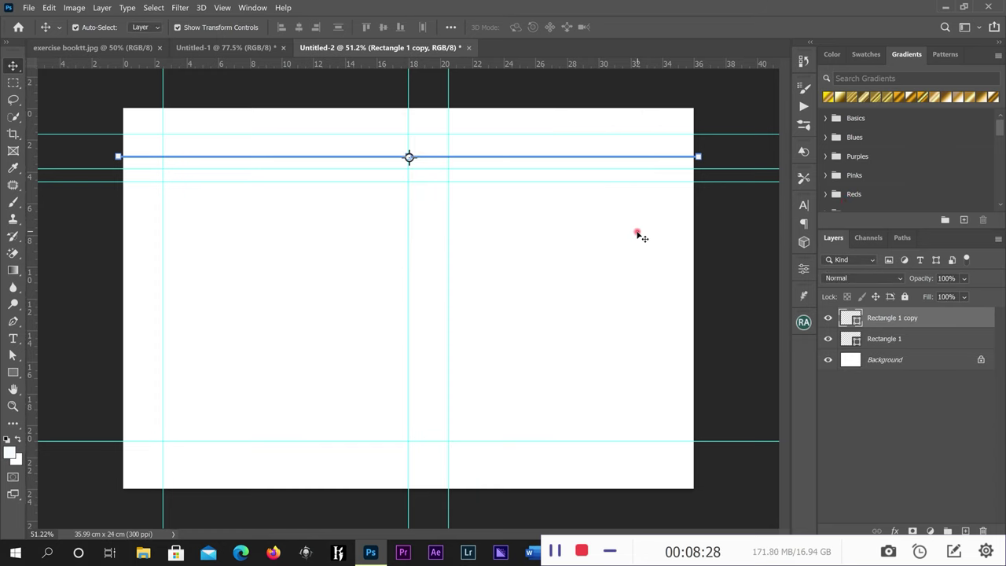
Step: Move the Rectangle 1 copy line down onto the horizontal guide at about 3.8 cm, and deselect it
key(Down)
key(Down)
key(Down)
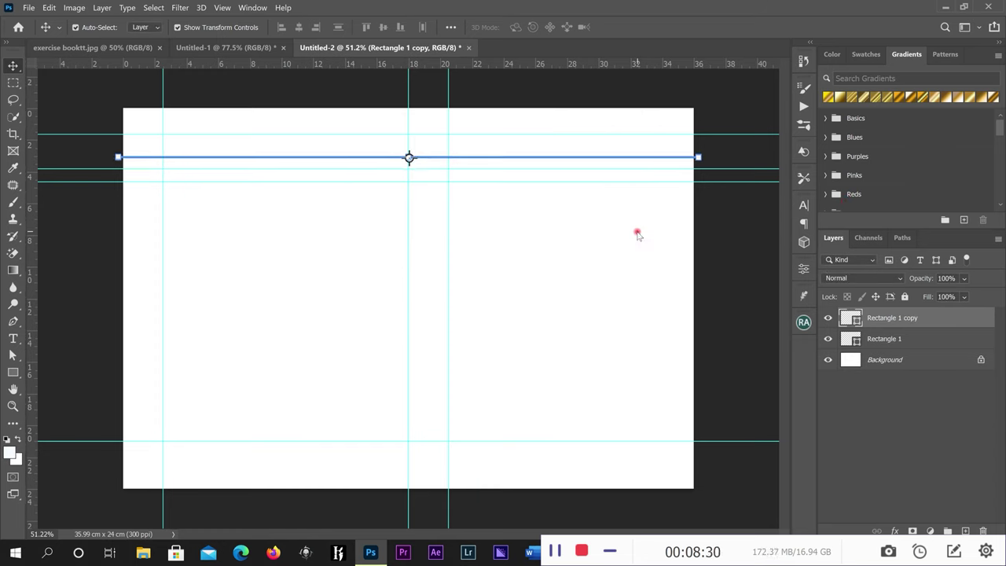
key(Down)
key(Down)
key(Down)
key(Down)
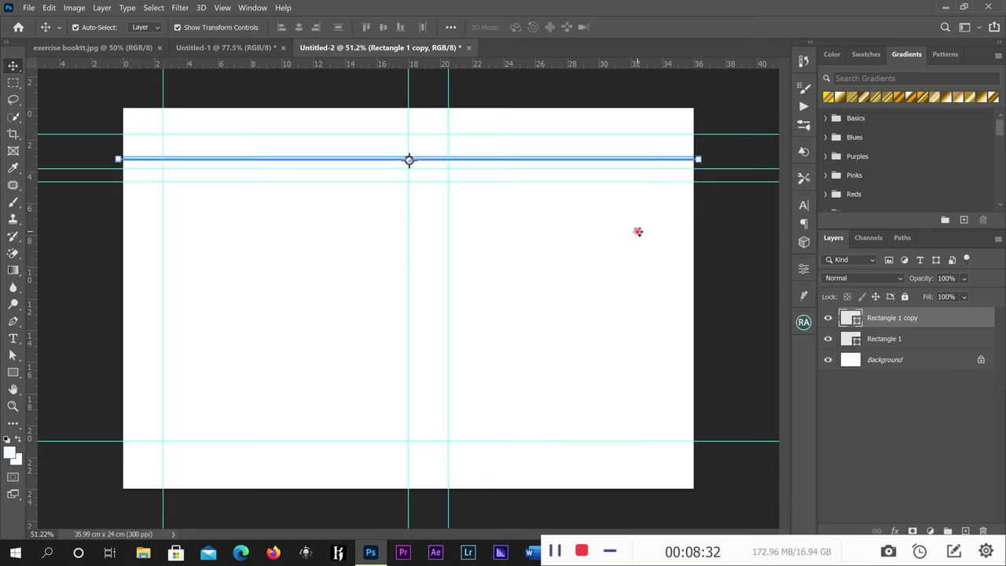
key(Down)
key(Down)
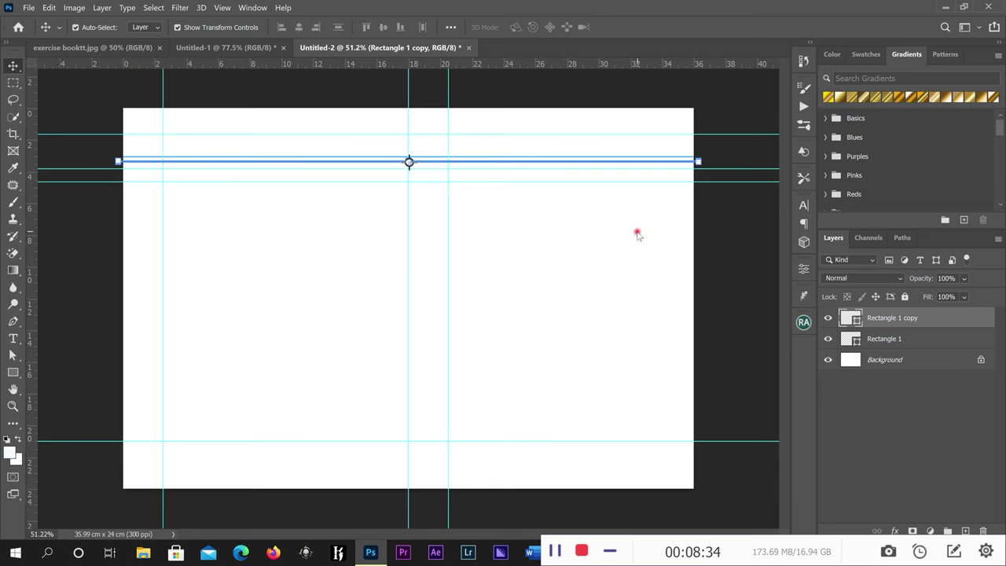
scroll(409, 157, up, 2)
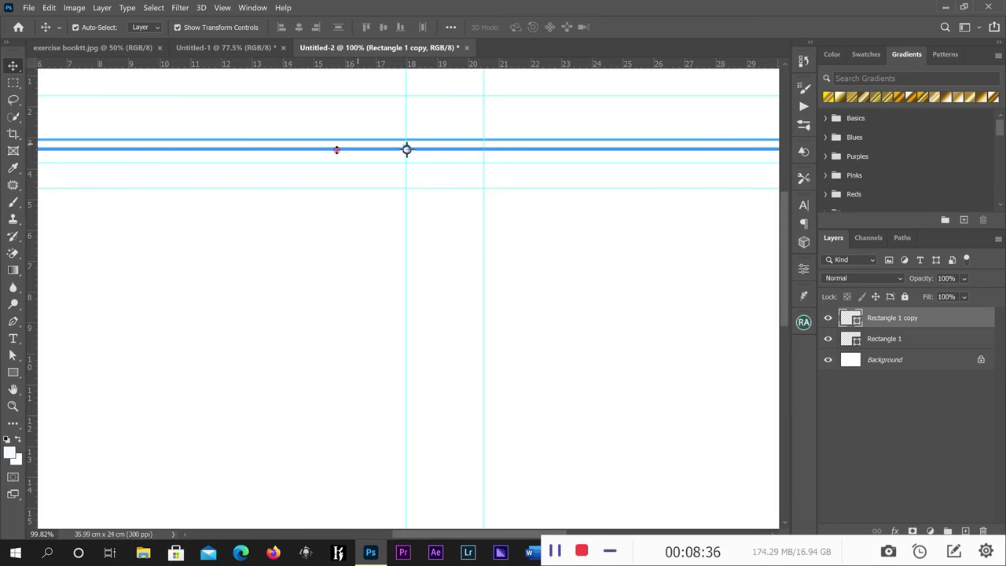
scroll(406, 149, up, 1)
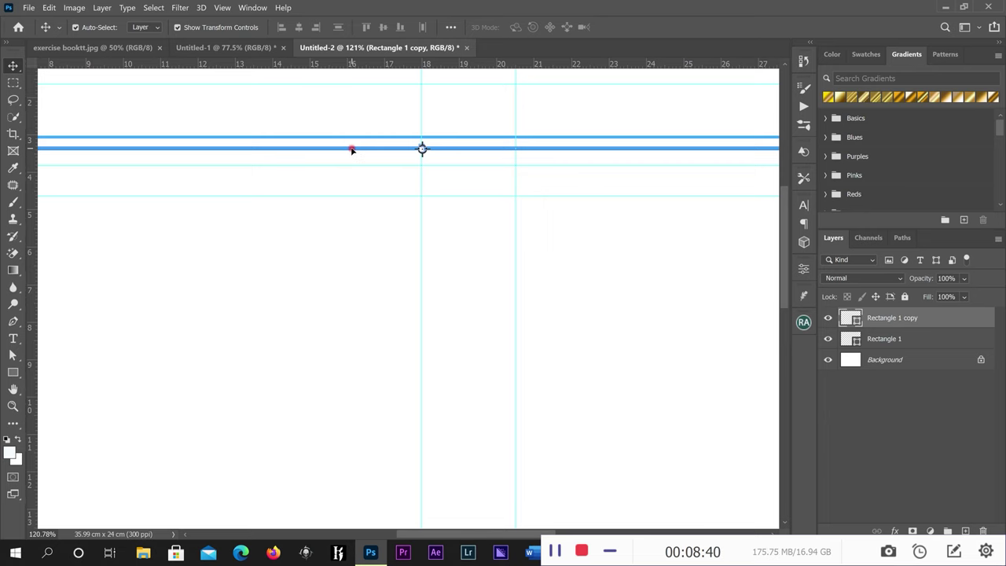
drag(351, 150, 350, 164)
scroll(348, 162, down, 3)
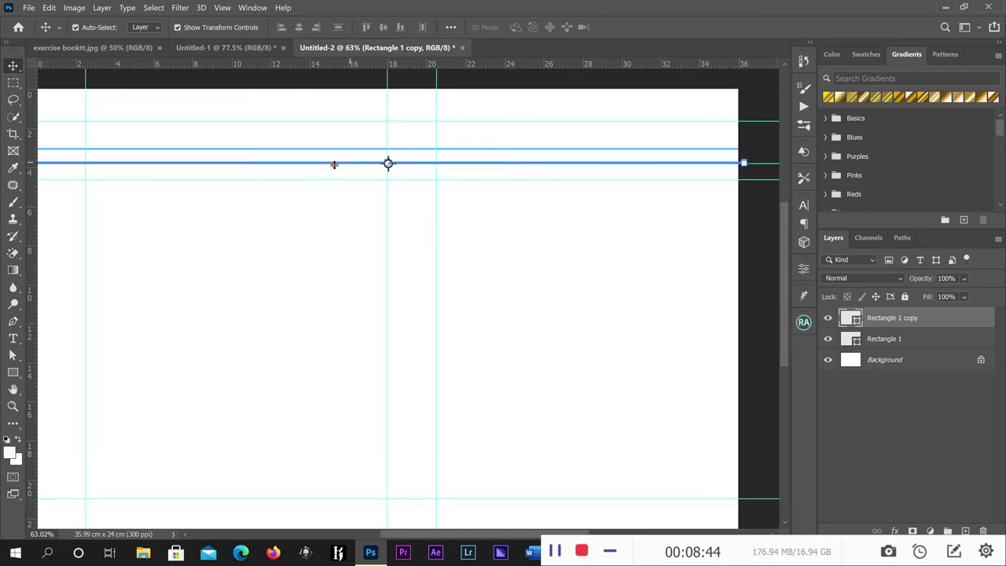
scroll(440, 162, down, 2)
click(519, 136)
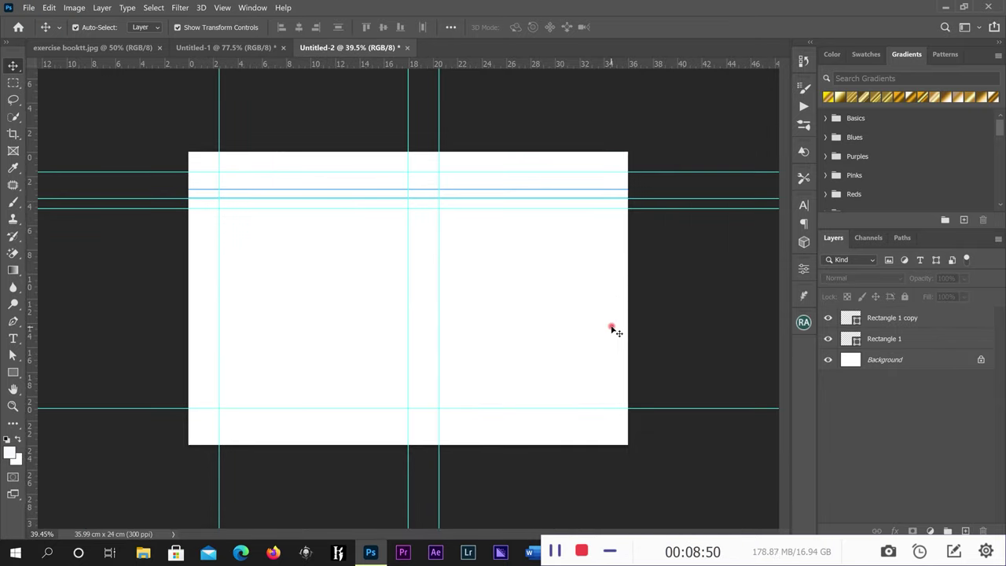
Step: Duplicate both blue lines together and nudge the copies down until the upper one sits on the guide at about 4.6 cm
drag(658, 176, 583, 204)
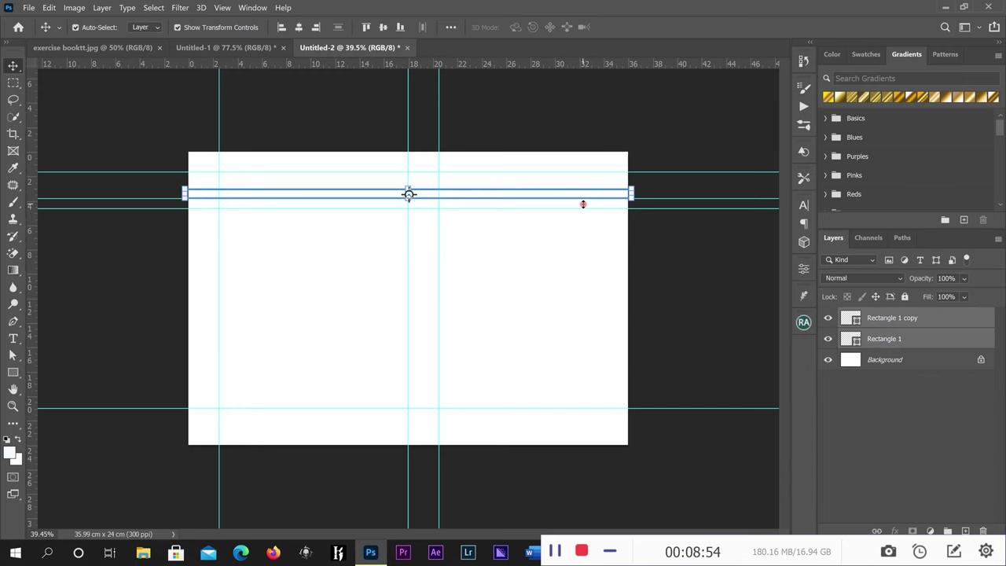
alt+click(583, 206)
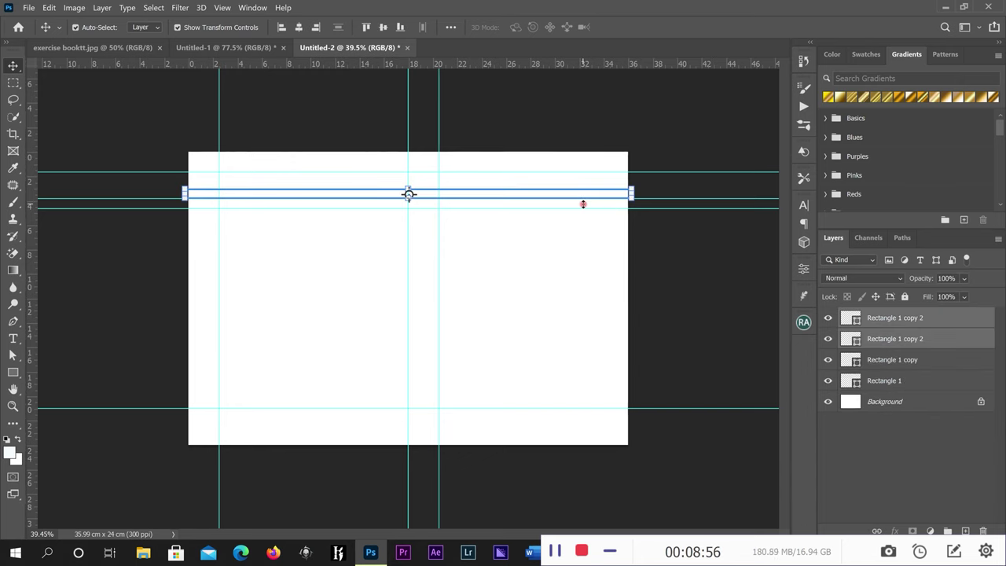
key(Down)
key(Down)
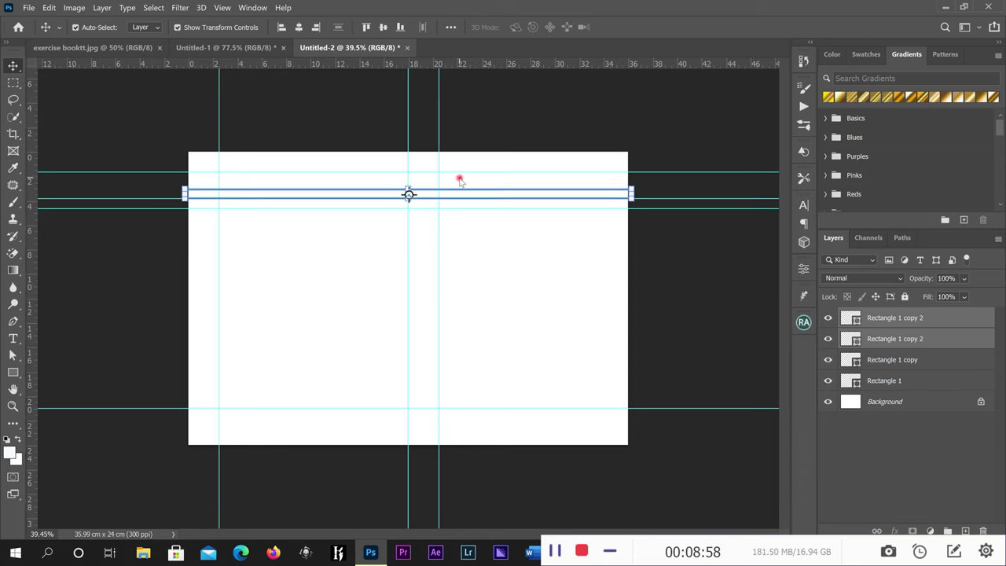
key(Down)
key(Down)
key(Down)
key(Down)
key(Down)
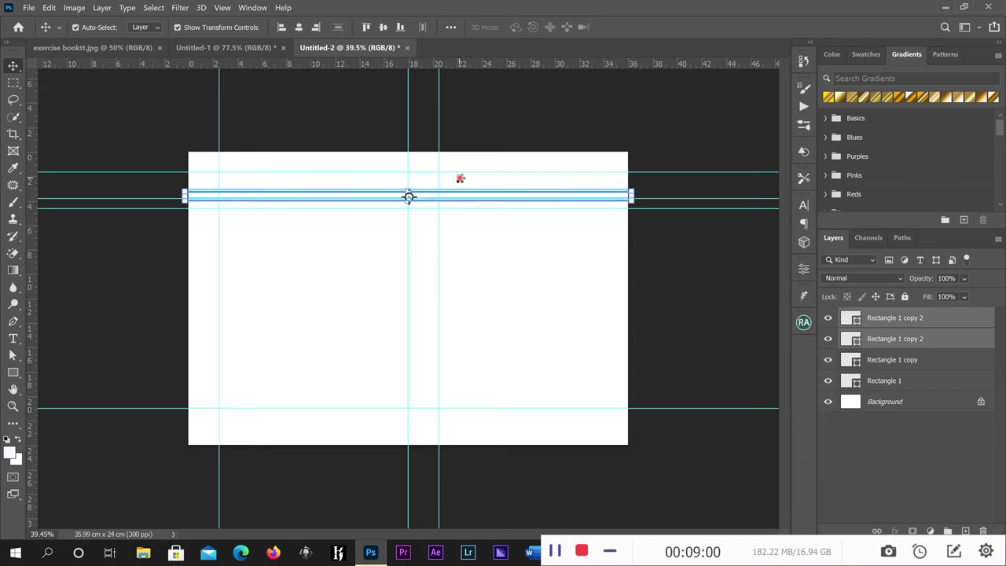
key(Down)
key(Down)
key(Down)
key(Down)
key(Down)
key(Down)
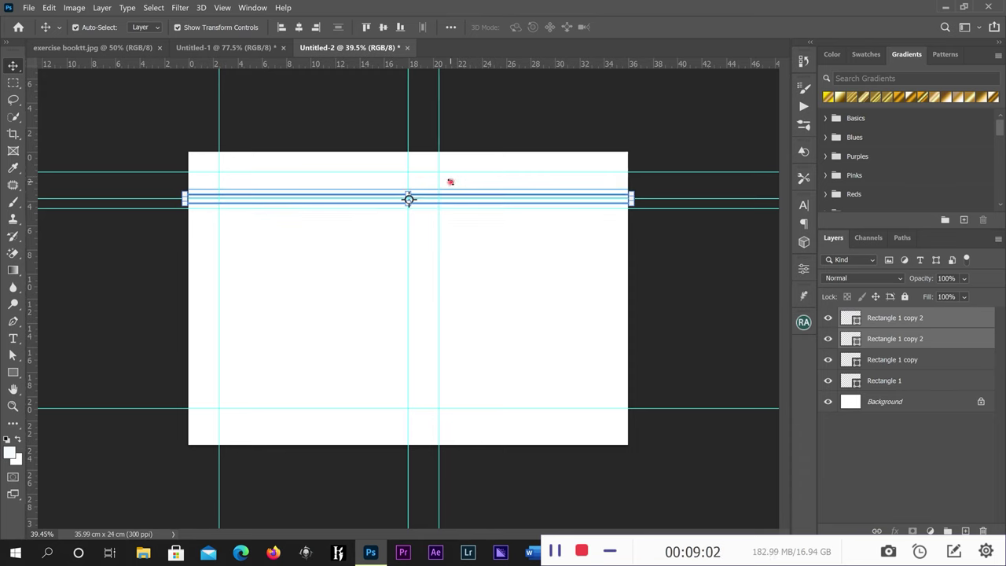
key(Down)
key(Down)
key(Down)
key(Down)
key(Down)
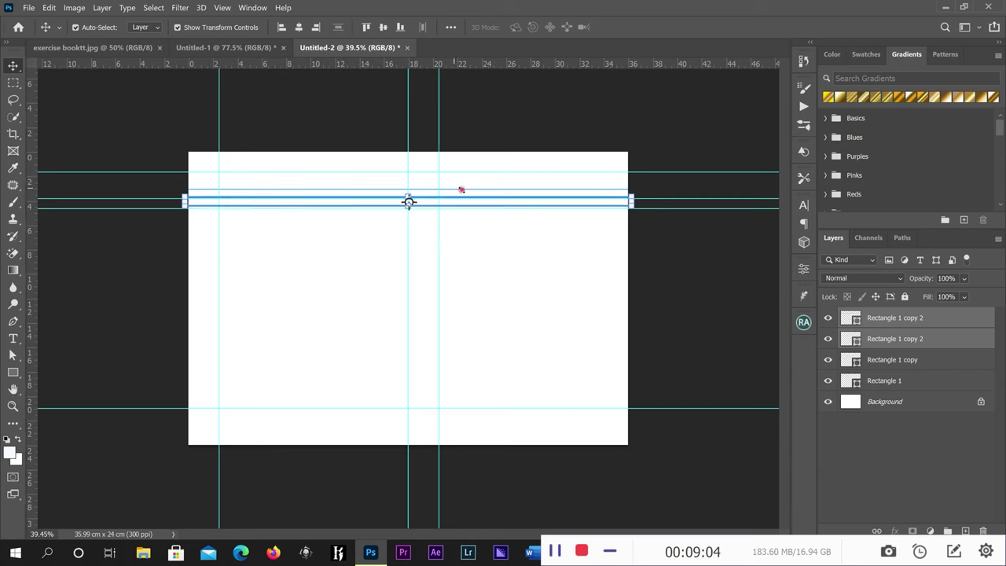
key(Down)
key(Down)
key(Down)
key(Down)
key(Down)
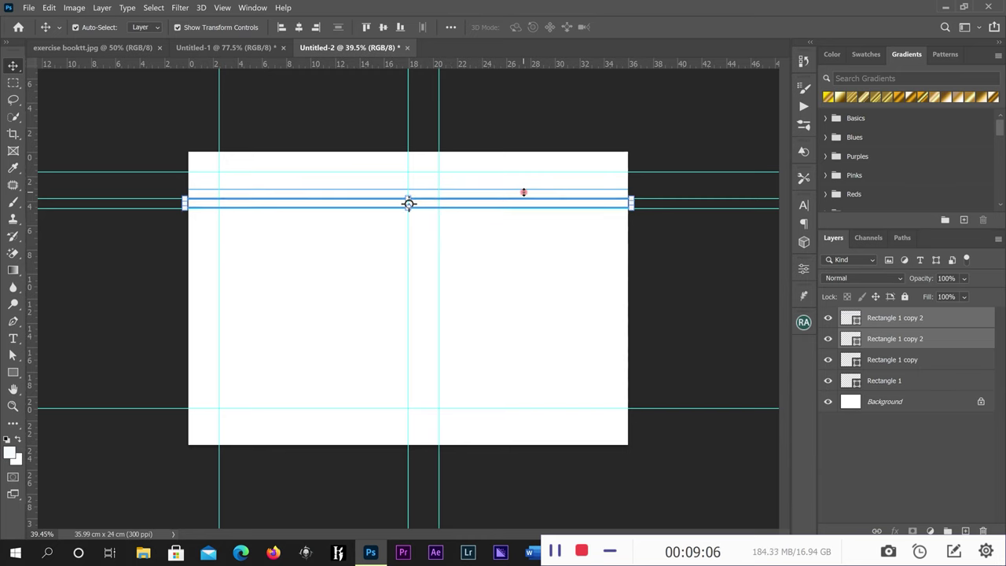
key(Down)
key(Down)
key(Down)
key(Down)
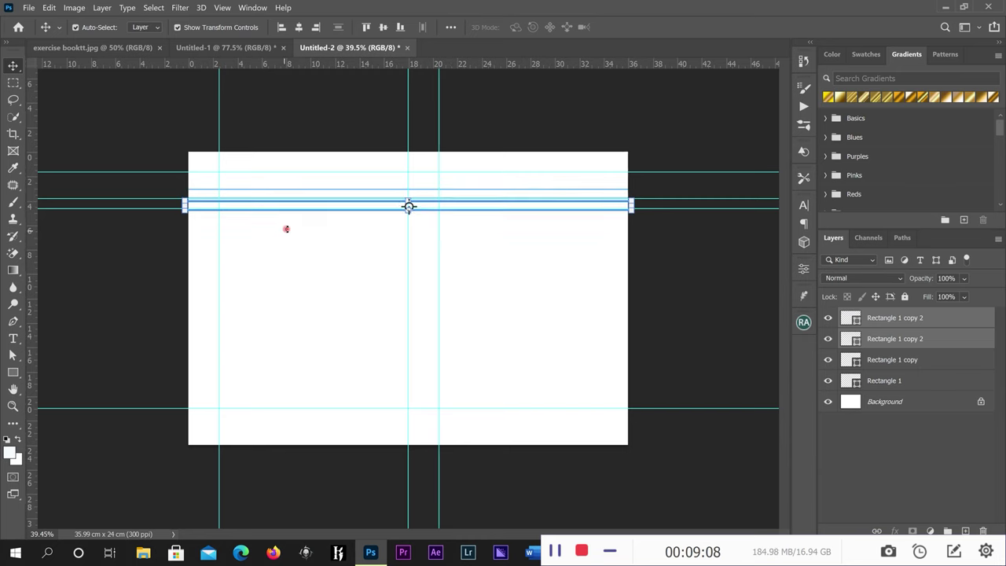
key(Down)
key(Down)
key(Down)
key(Down)
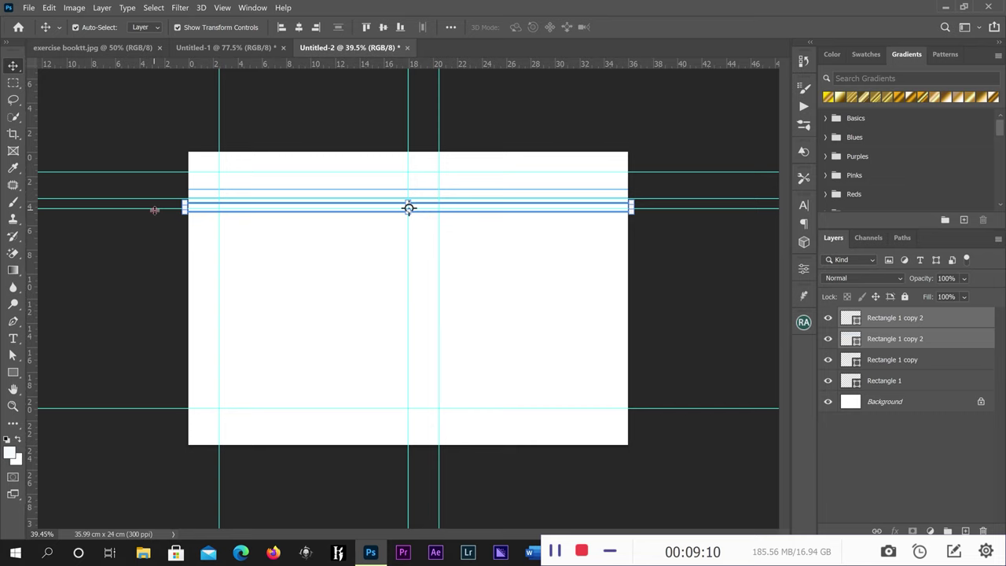
key(Down)
key(Down)
key(Down)
key(Down)
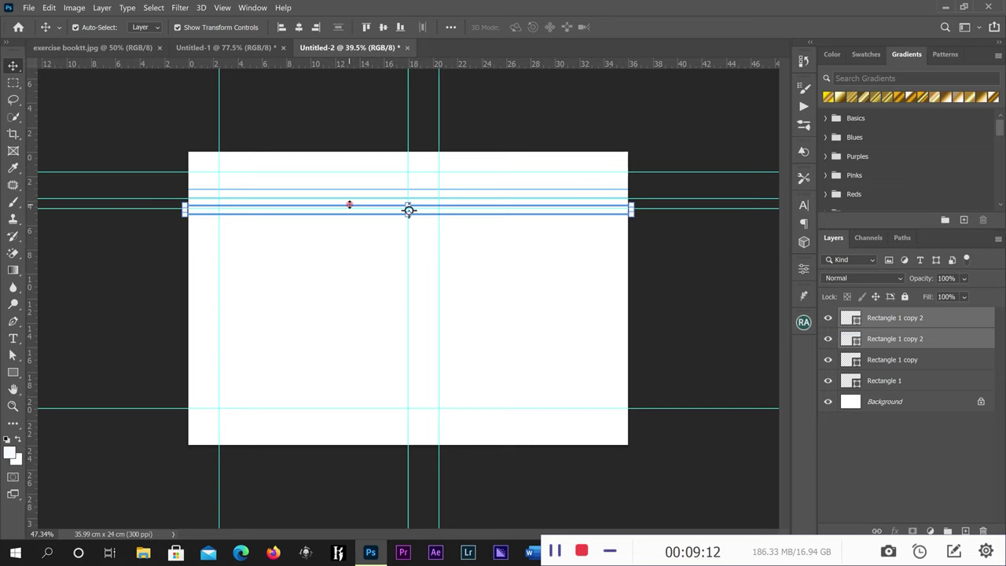
key(ctrl+plus)
key(ctrl+plus)
key(Down)
key(Down)
key(Down)
key(Down)
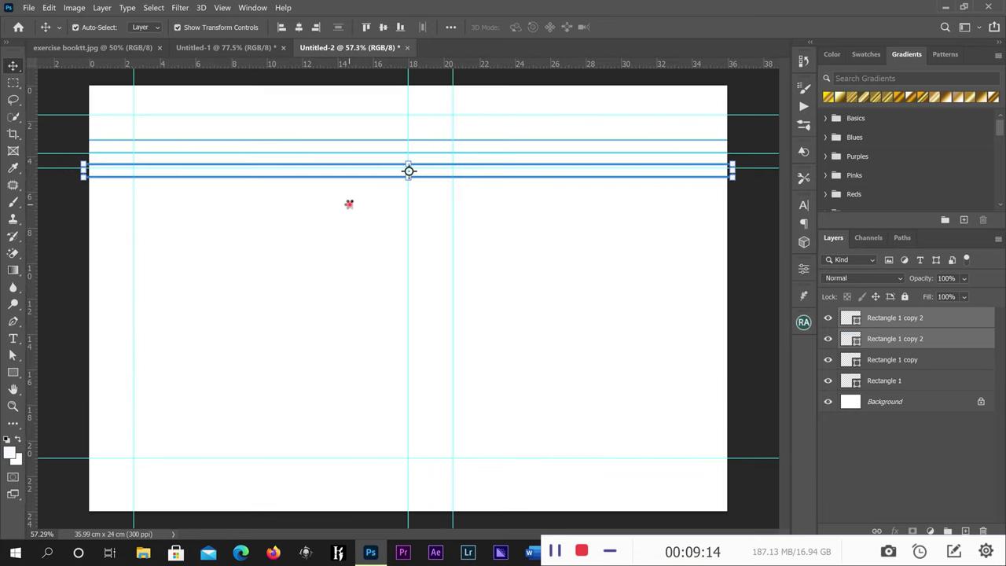
key(Down)
key(Down)
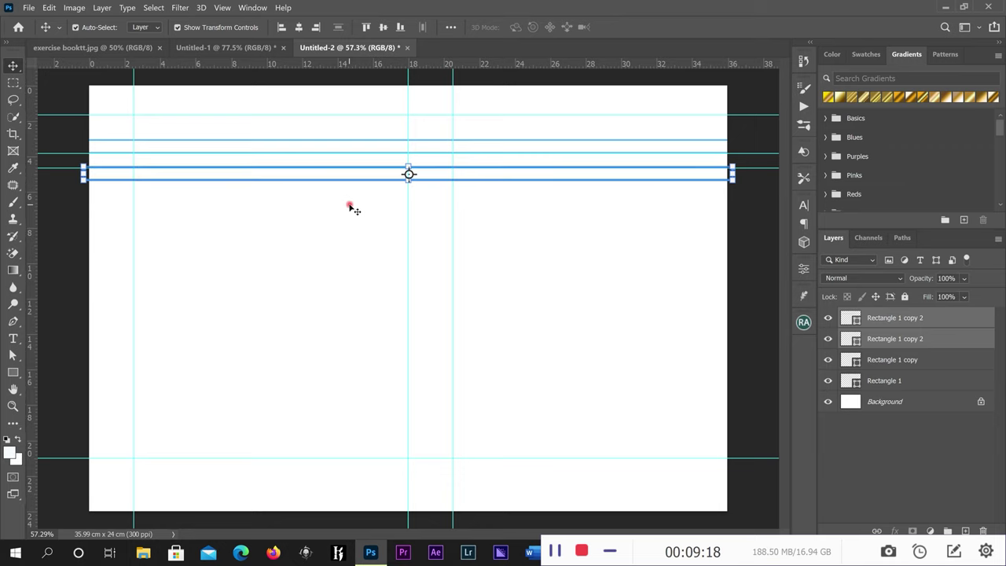
Step: Select all four blue lines on the page and duplicate their layers
key(ctrl+minus)
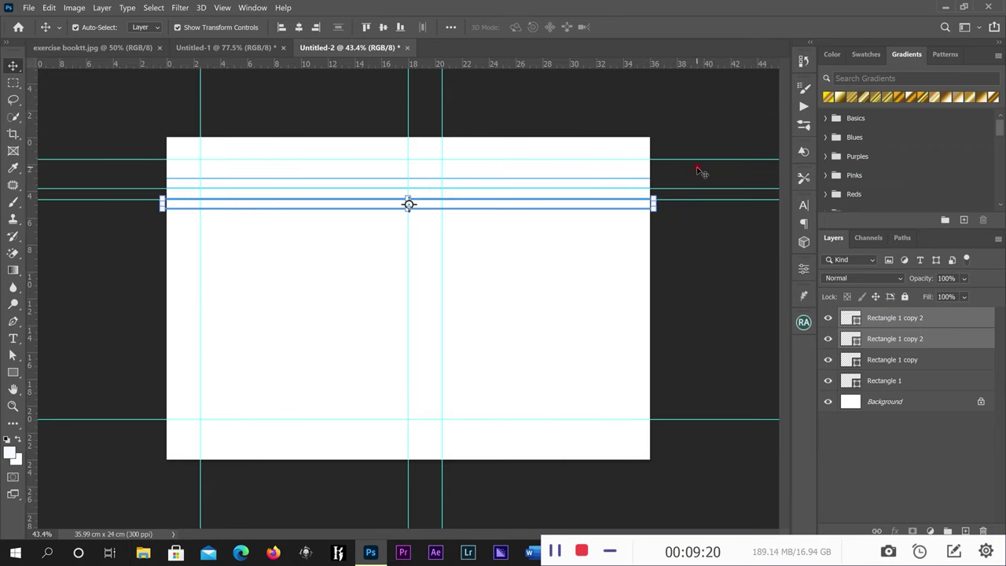
drag(706, 167, 443, 218)
key(ctrl)
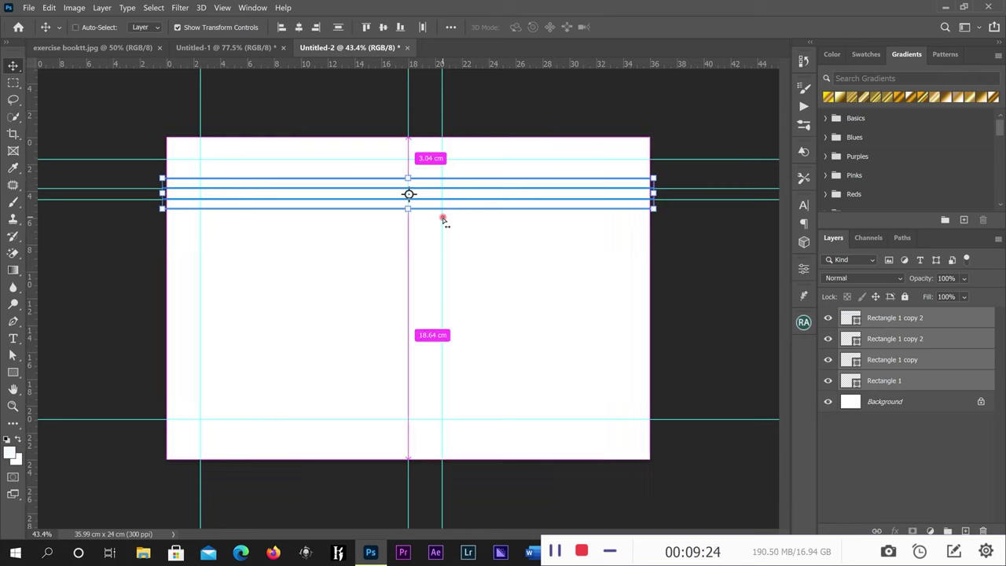
key(ctrl+j)
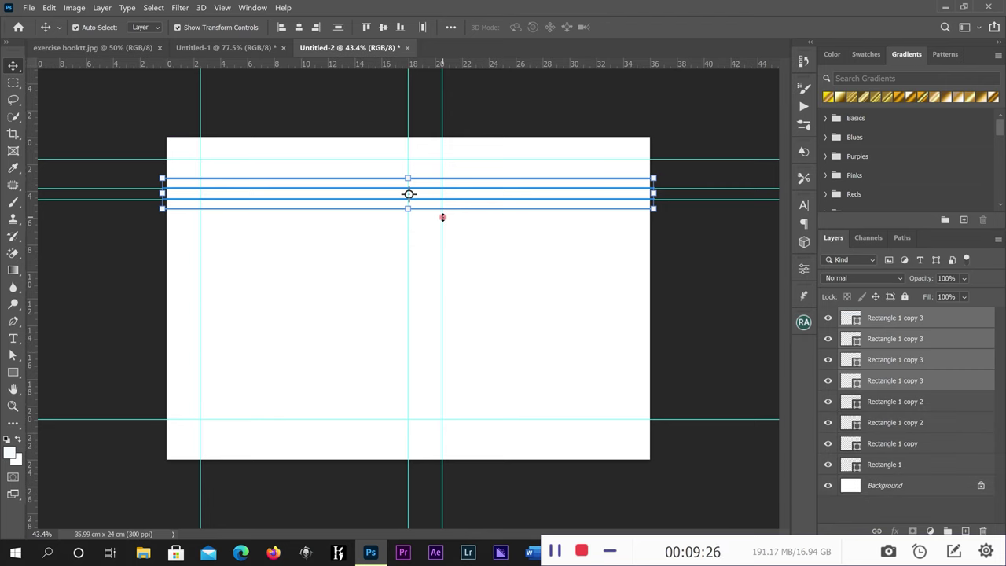
Step: Try to nudge the four duplicated blue lines down from the original four lines
key(Down)
key(Down)
key(Down)
key(Down)
key(Down)
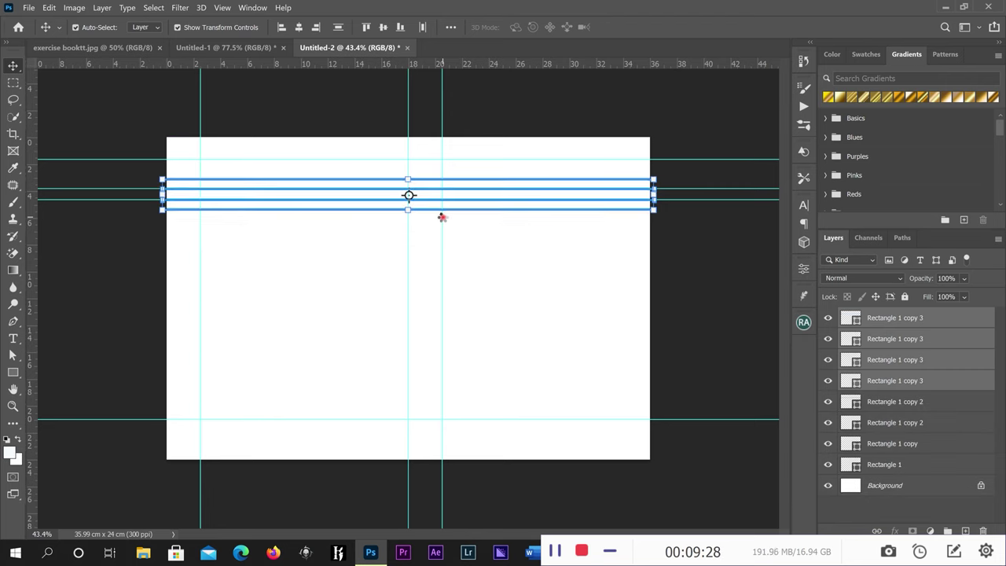
key(Down)
key(Down)
key(Down)
key(Down)
key(Down)
key(Down)
key(Down)
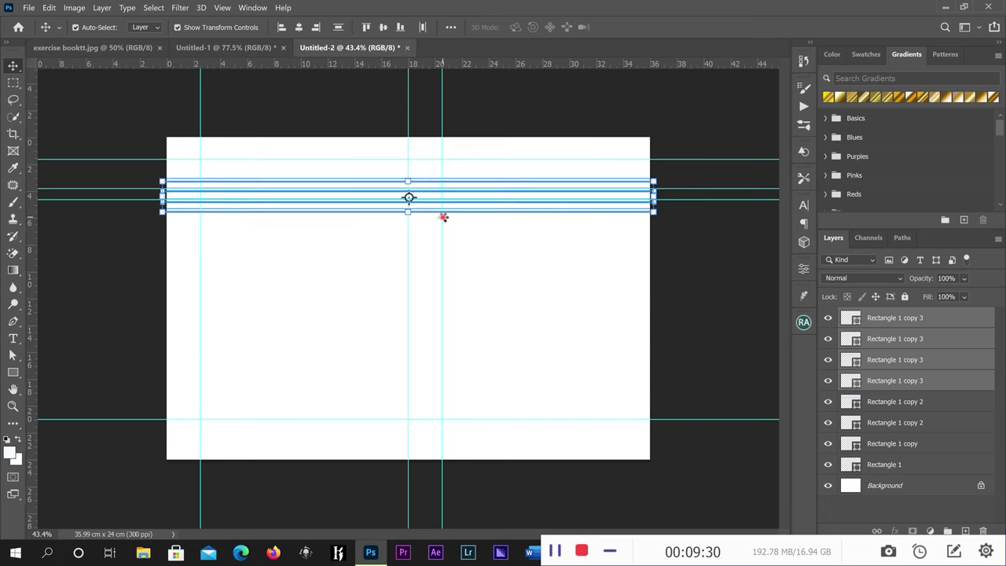
key(Down)
key(Down)
key(Down)
key(Down)
key(Down)
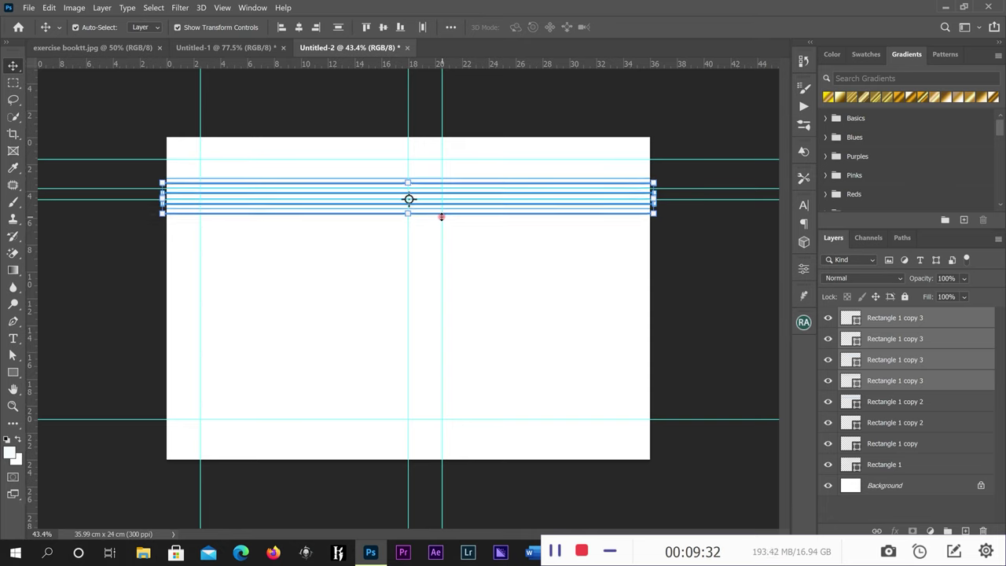
key(Down)
key(Down)
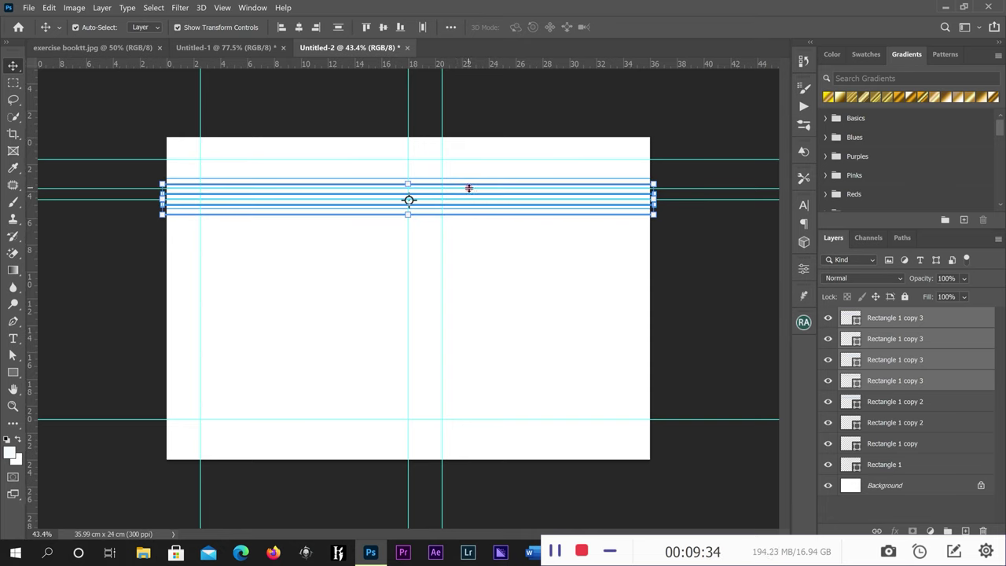
Step: Try to move three of the duplicated lines down below the original lines, starting at about 6.17 cm from the page top
scroll(464, 181, up, 1)
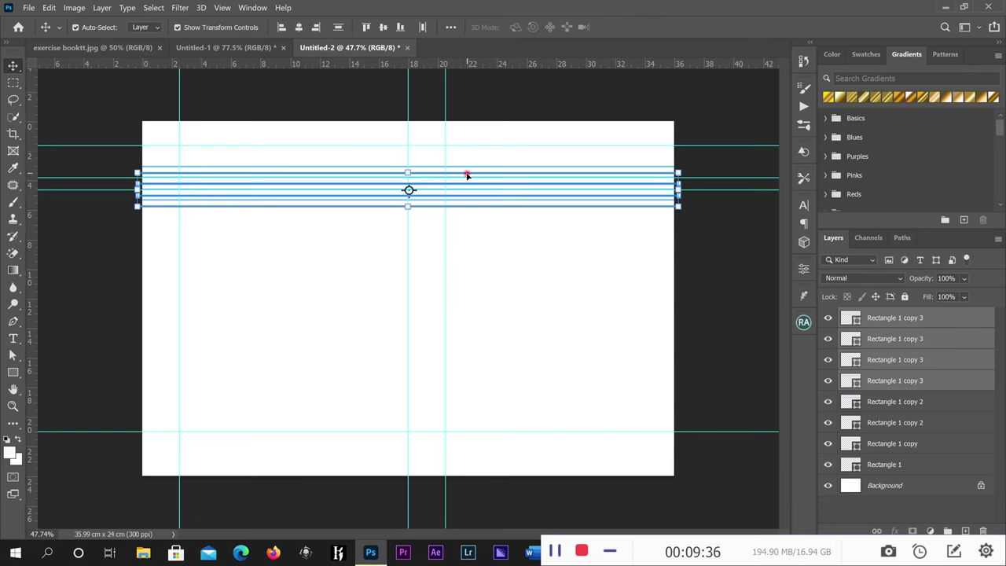
drag(466, 175, 462, 207)
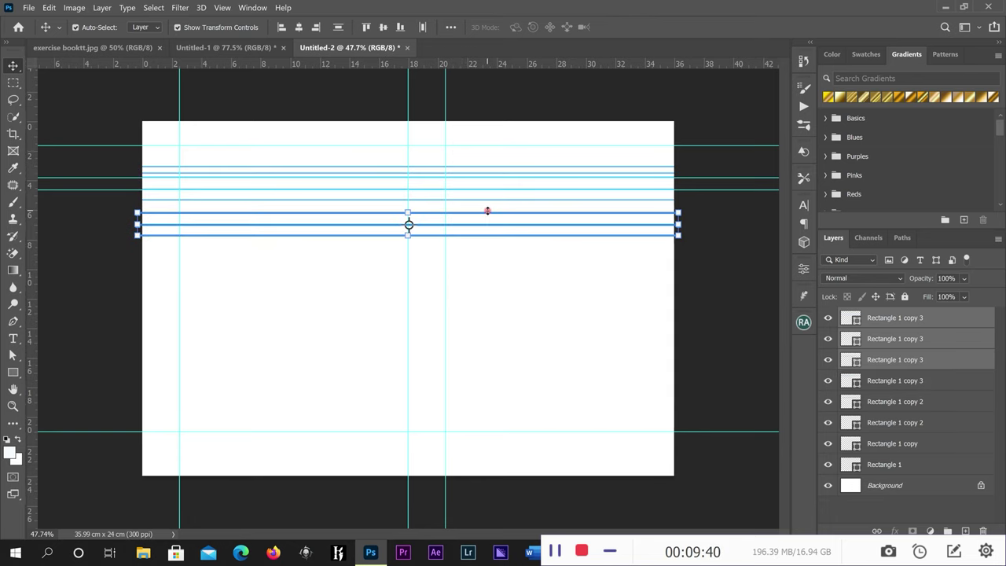
scroll(487, 211, up, 5)
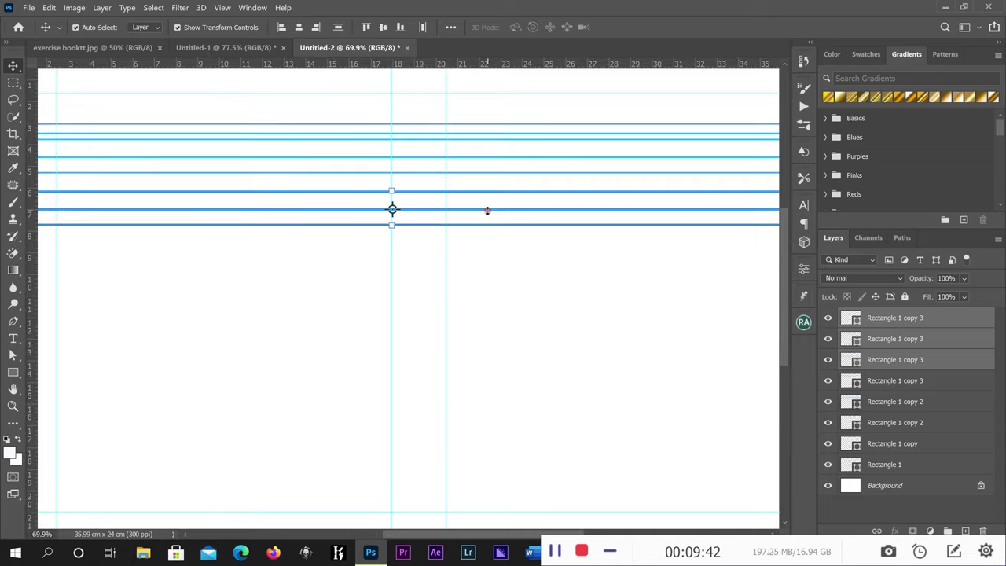
scroll(487, 211, down, 5)
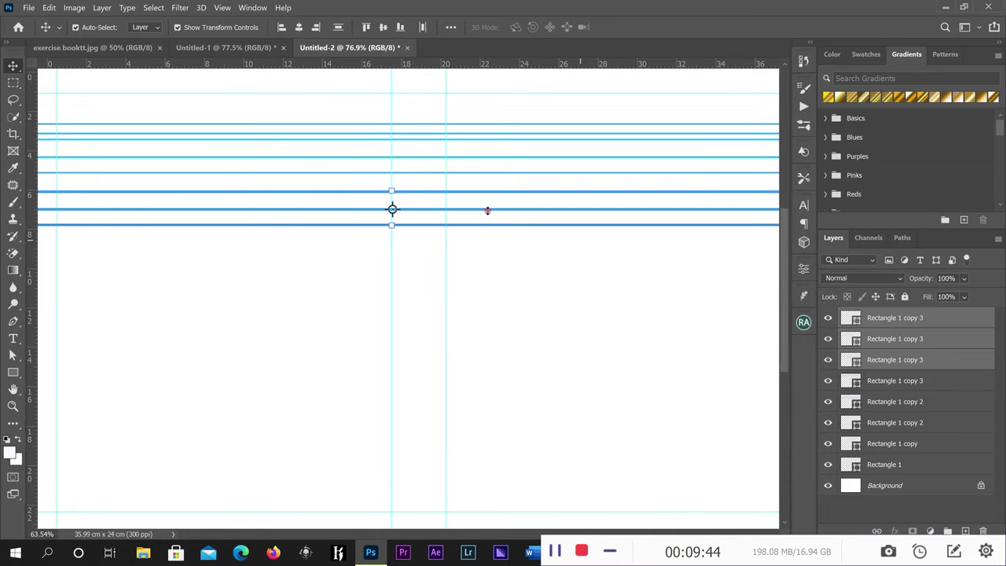
Step: Bring the duplicated lines back up onto the originals, with the upper selected copy at about 3.76 cm from the page top
key(shift+Up)
key(shift+Up)
key(shift+Up)
key(shift+Up)
key(shift+Up)
key(shift+Up)
key(shift+Up)
key(shift+Up)
key(shift+Up)
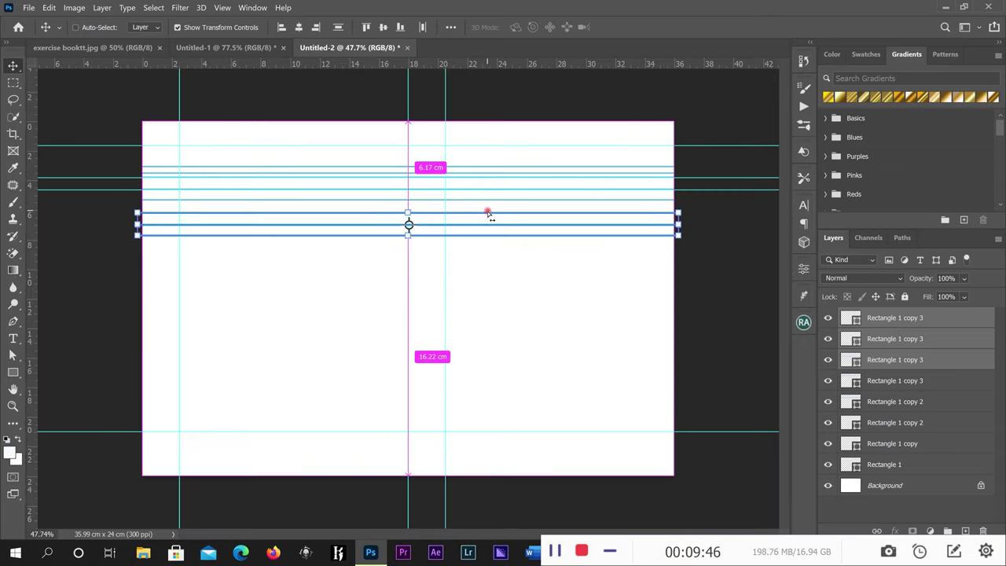
key(ctrl)
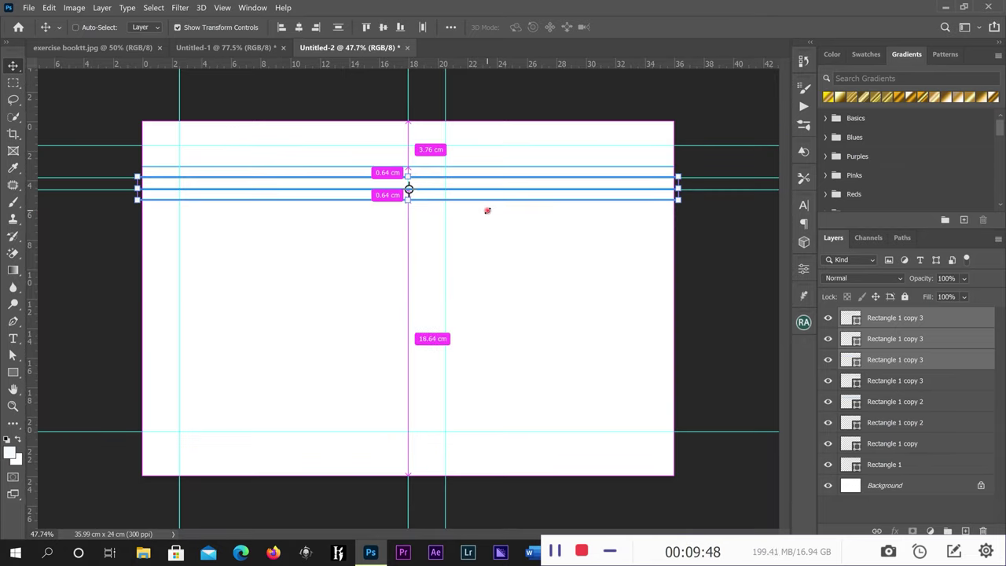
key(ctrl)
Step: Move two of the duplicated lines down below the fourth line with the same spacing, and deselect them
scroll(221, 189, up, 1)
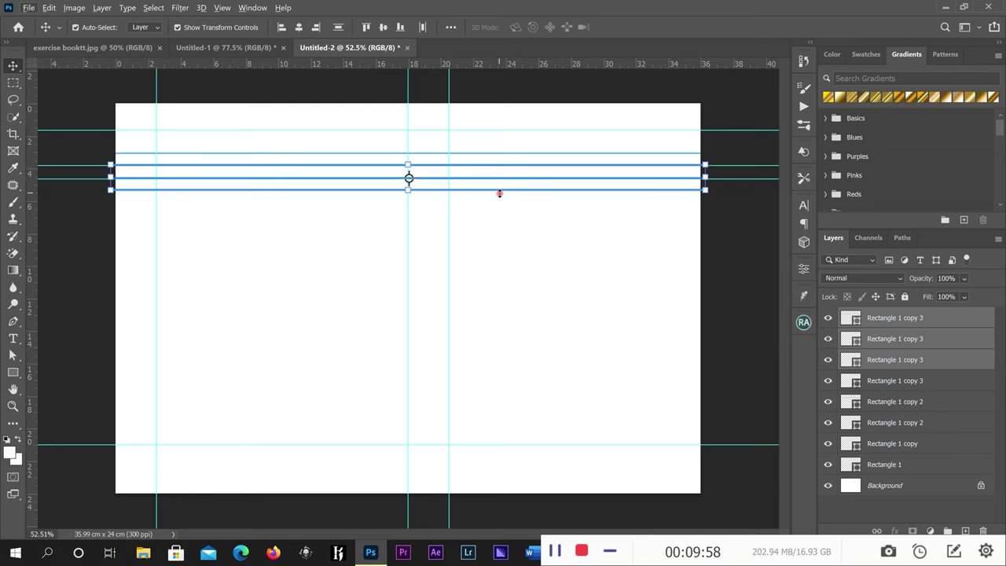
drag(502, 191, 499, 234)
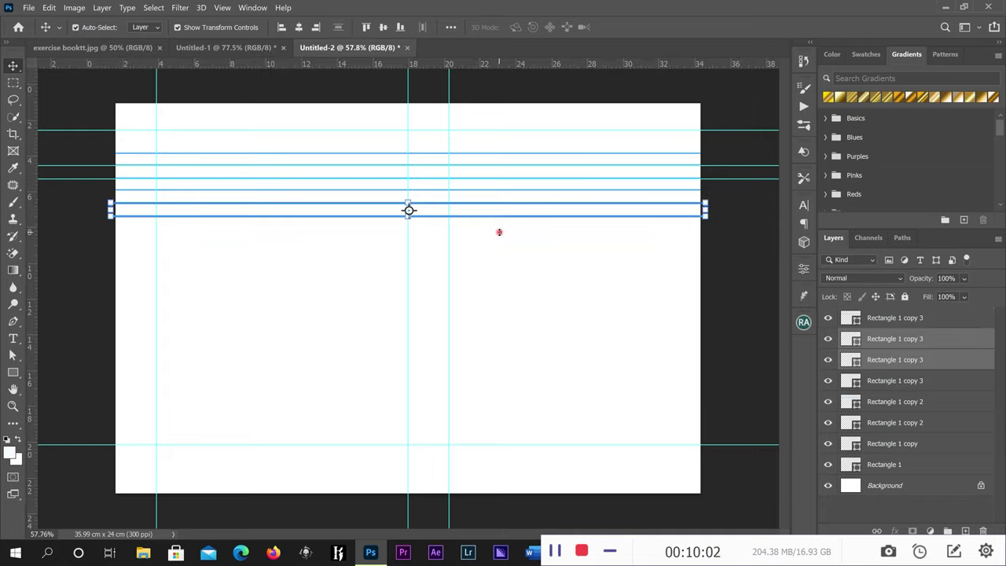
scroll(499, 233, up, 2)
scroll(500, 233, up, 1)
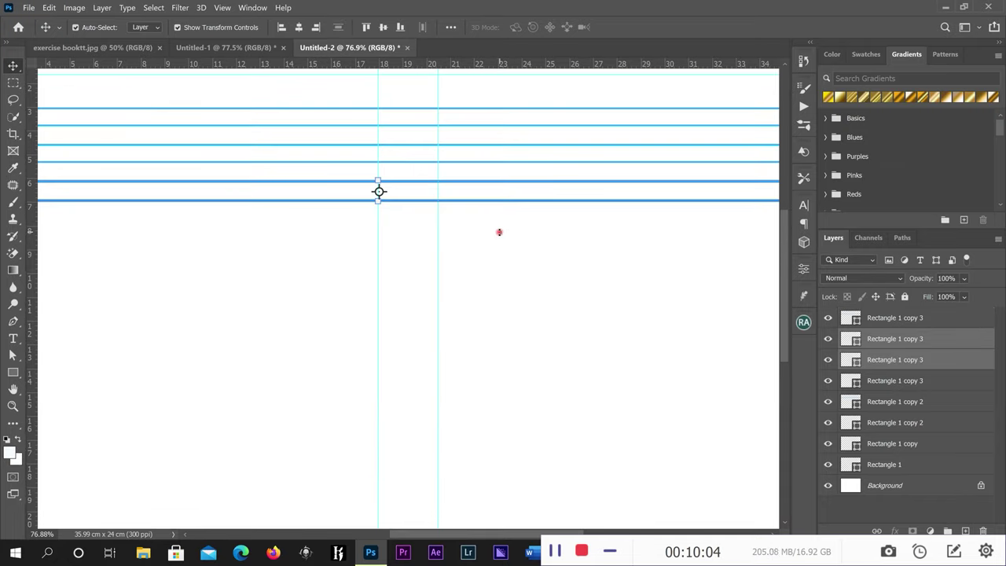
click(499, 233)
scroll(503, 233, down, 4)
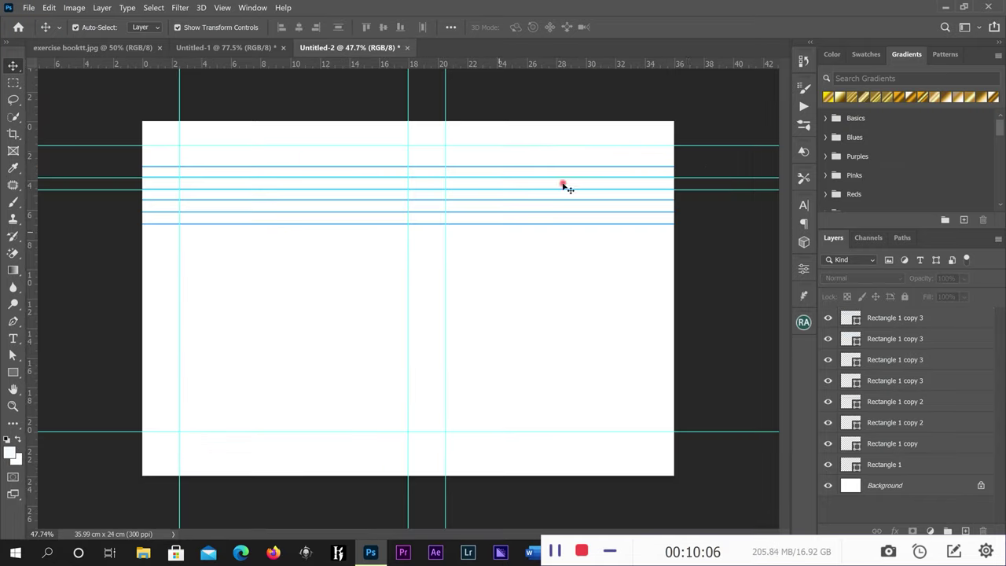
Step: Select all six blue lines, duplicate them, and move the copies down to start one line spacing below the last line
drag(717, 162, 577, 235)
key(alt+Down)
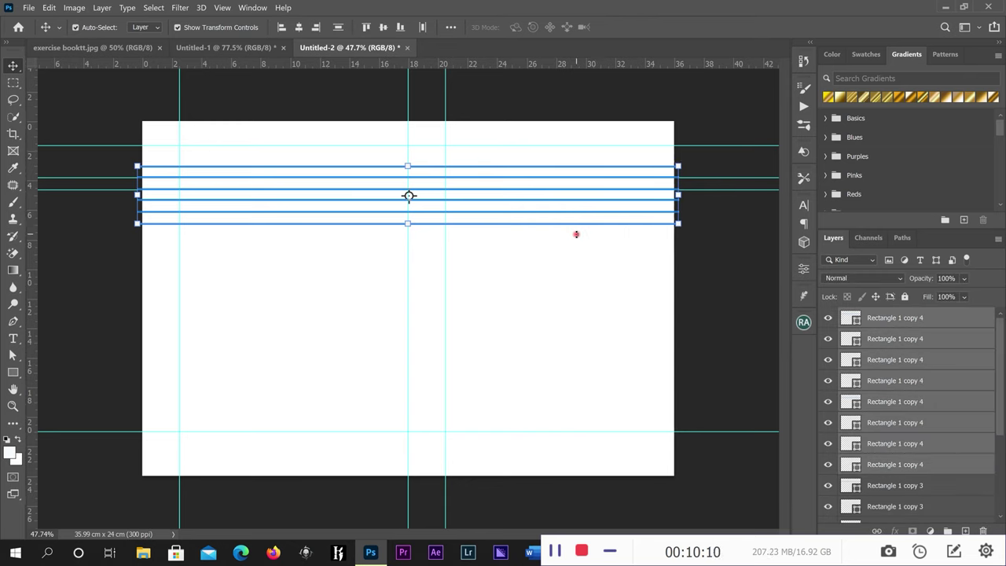
scroll(478, 190, up, 2)
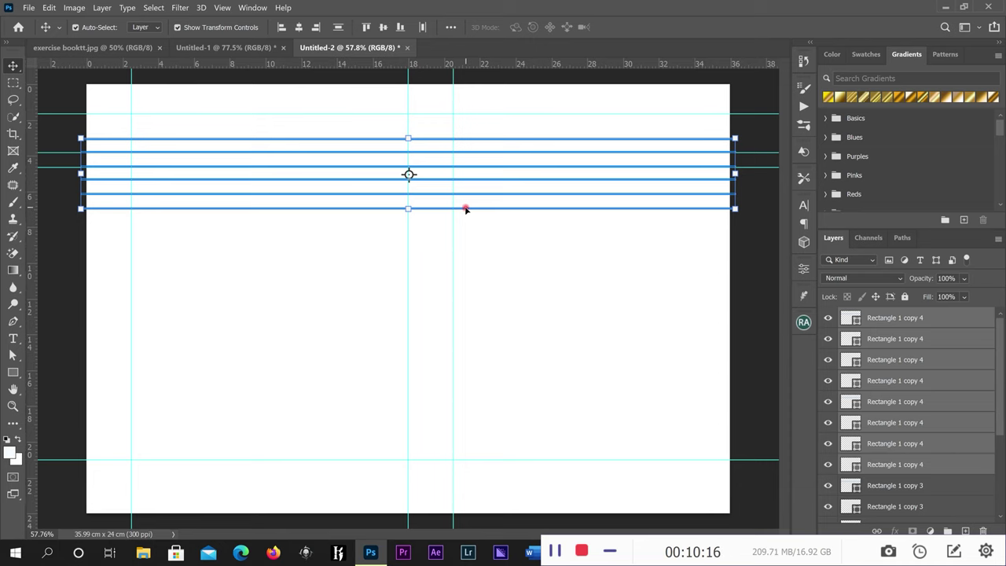
drag(466, 210, 458, 298)
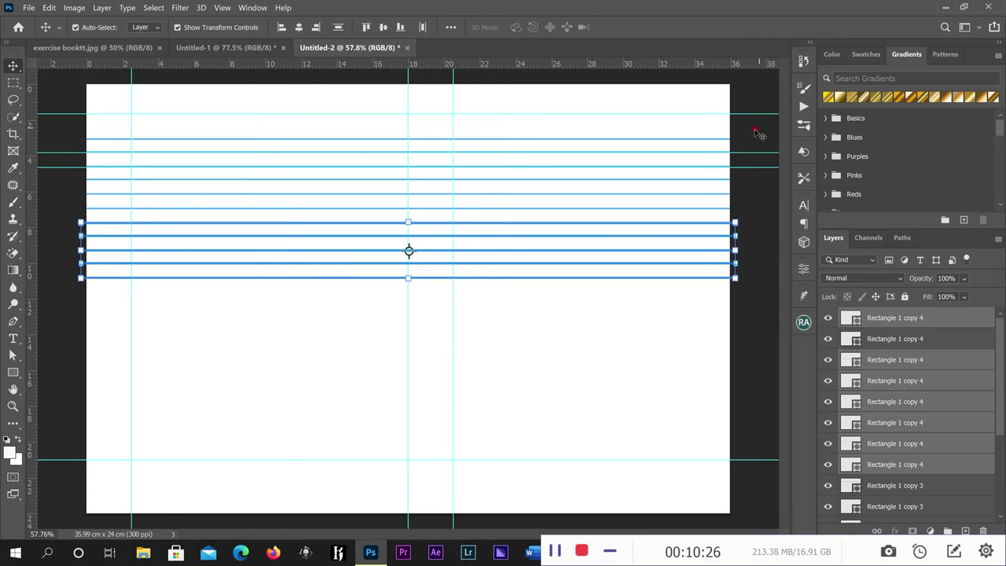
Step: Select all eleven visible lines, duplicate them, move the copies down one line spacing below the last line, and deselect them
drag(759, 128, 460, 291)
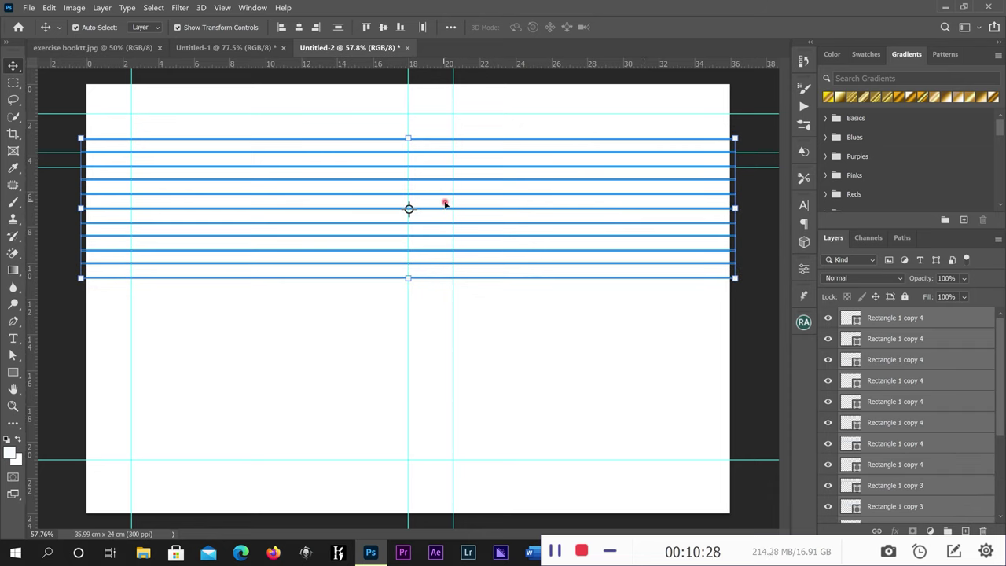
key(ctrl+j)
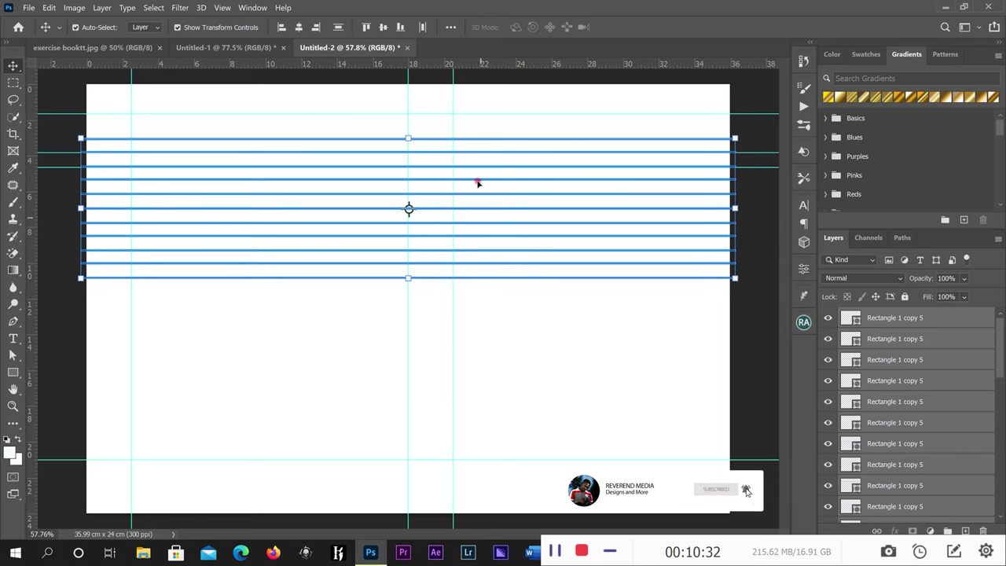
scroll(491, 141, up, 5)
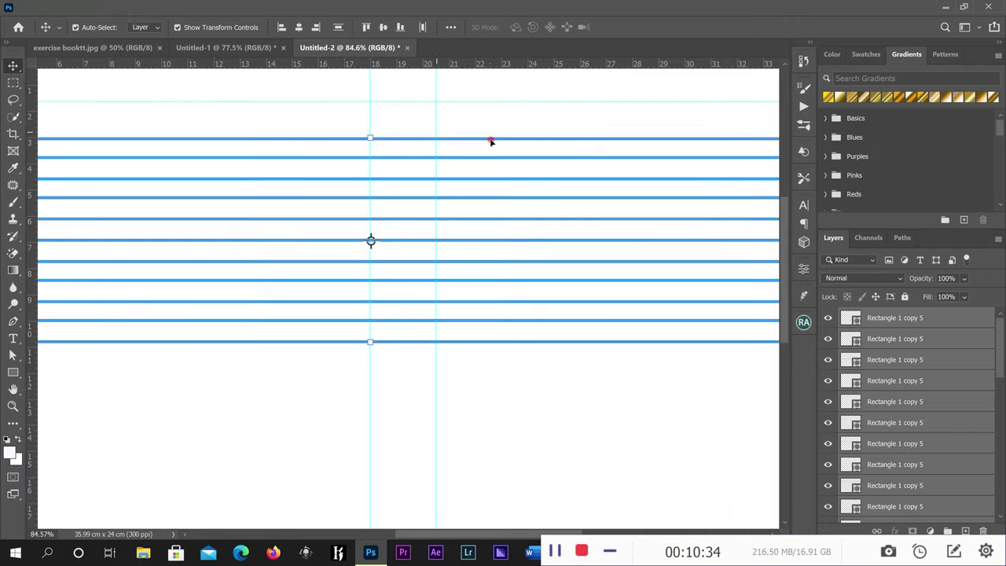
scroll(491, 142, up, 1)
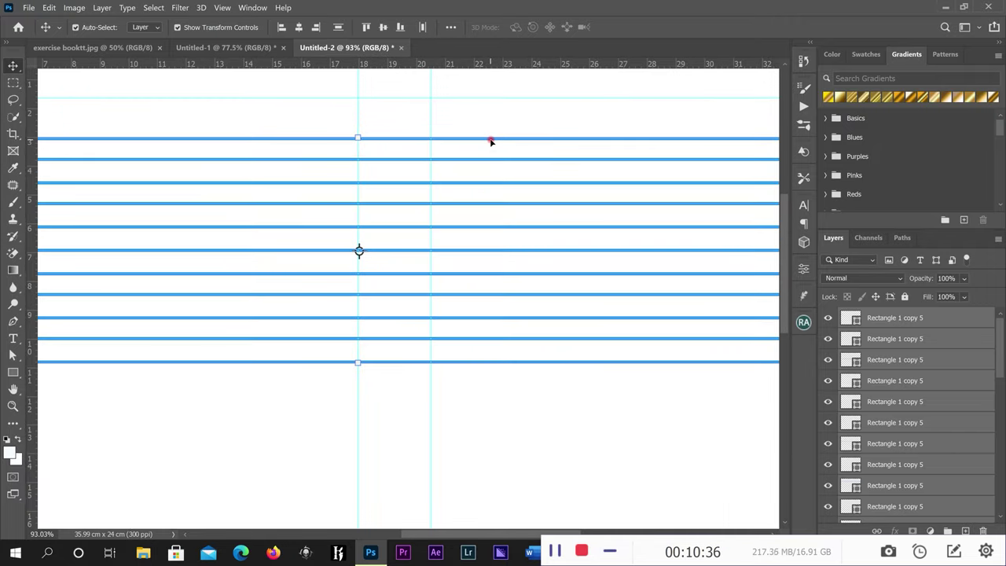
scroll(490, 142, down, 4)
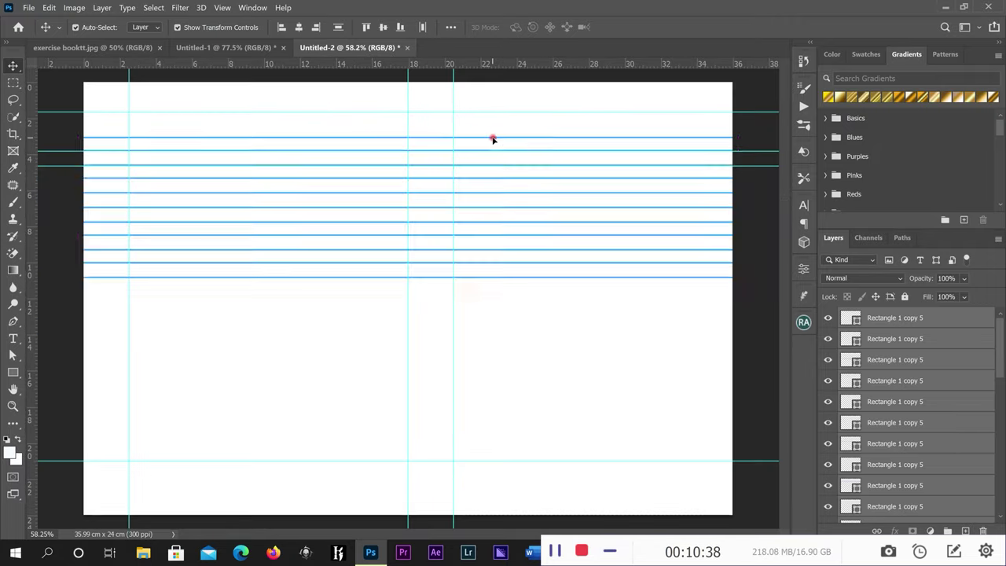
drag(493, 140, 481, 294)
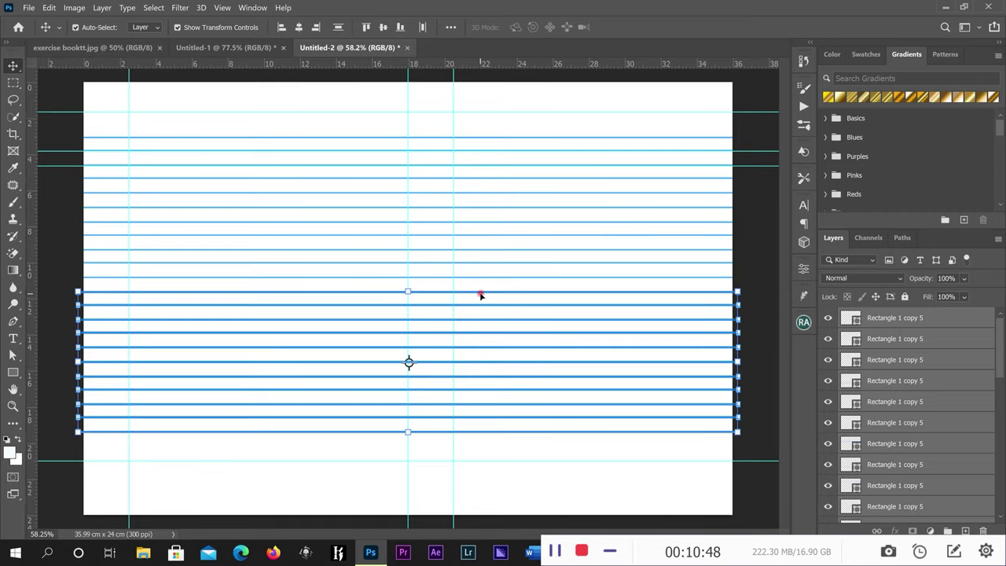
scroll(767, 270, down, 1)
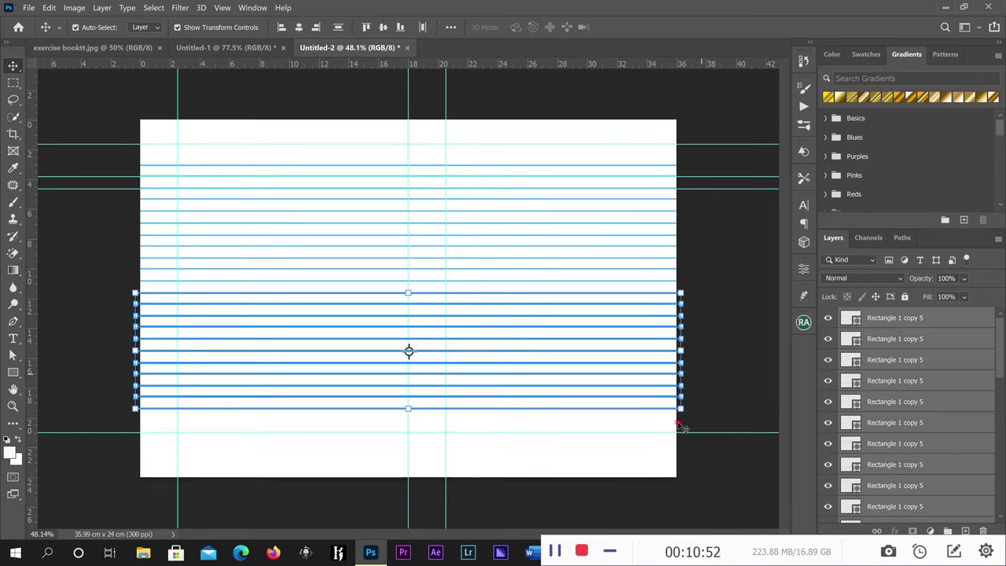
click(479, 415)
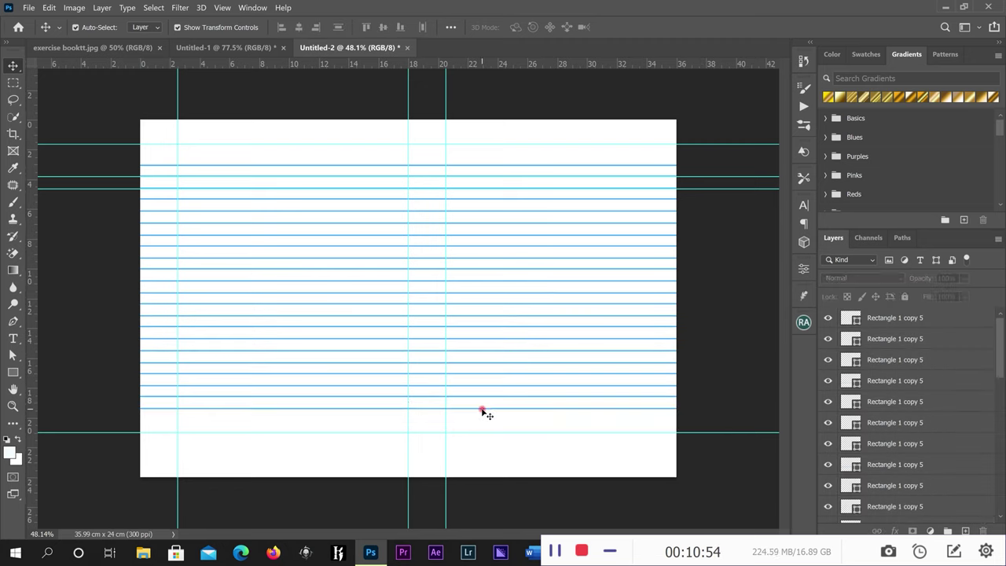
Step: Duplicate the lowest blue line and nudge the copy down from it
click(483, 411)
alt+click(483, 410)
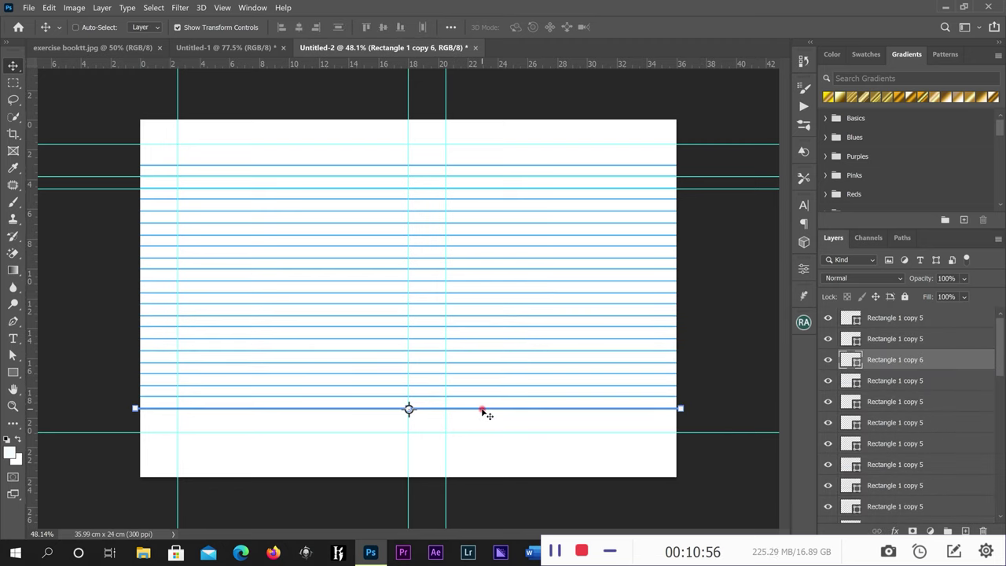
key(Down)
key(Down)
key(Down)
key(Down)
key(Down)
key(Down)
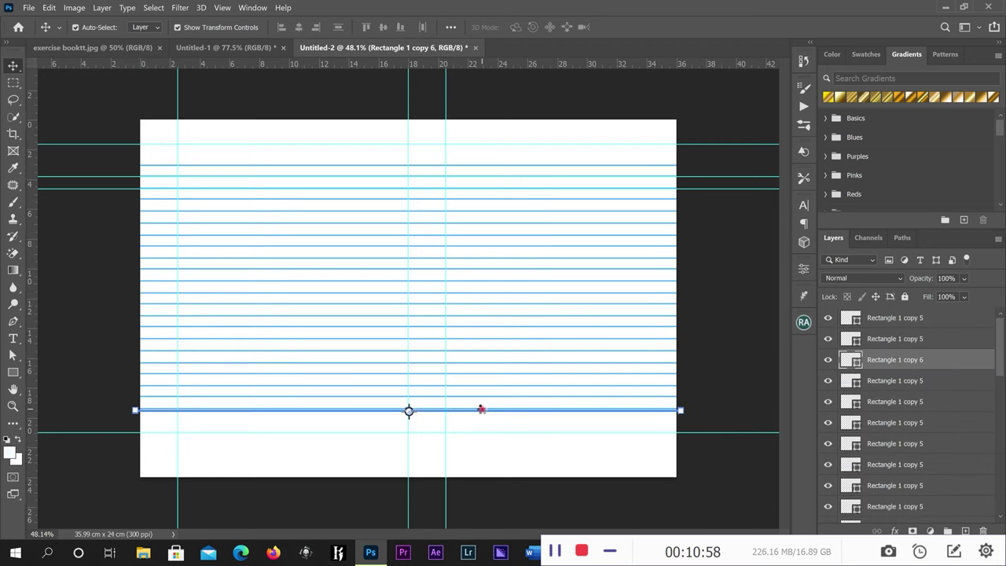
key(Down)
key(Down)
key(Down)
key(Down)
key(Down)
key(Down)
key(Down)
key(Down)
key(Down)
key(Down)
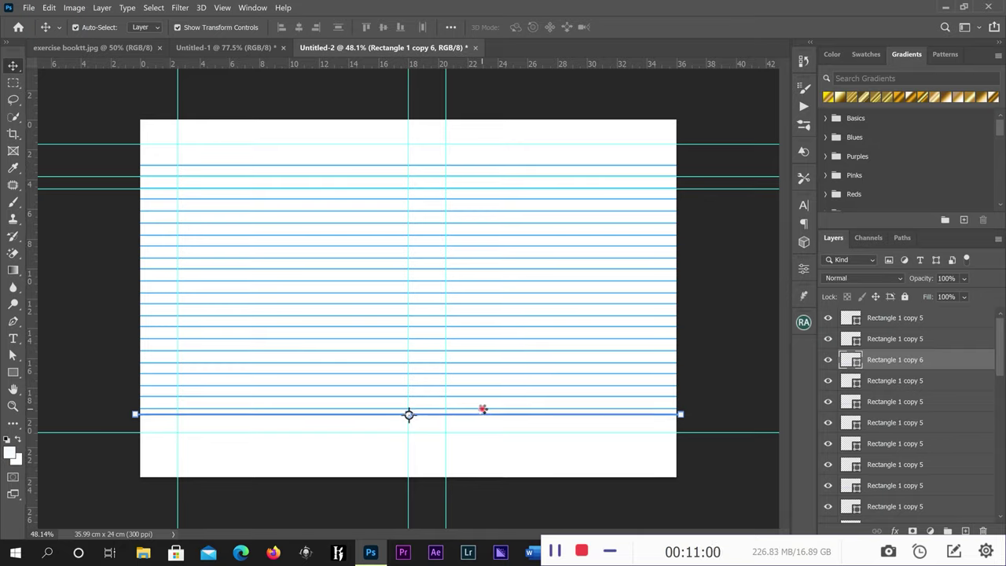
Step: Move the copied line further down until its gap matches the spacing of the other lines, and deselect it
scroll(483, 410, up, 3)
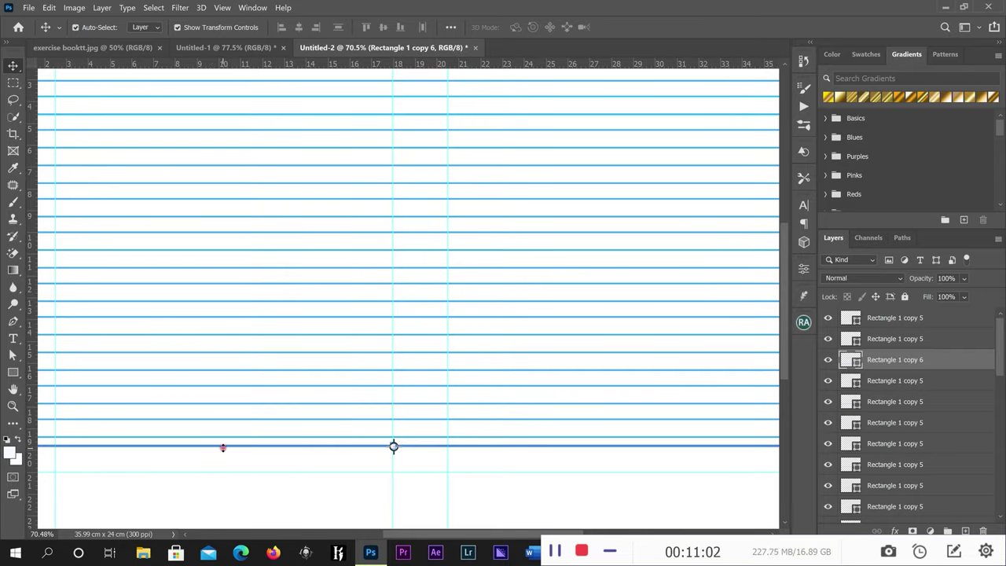
scroll(237, 448, down, 2)
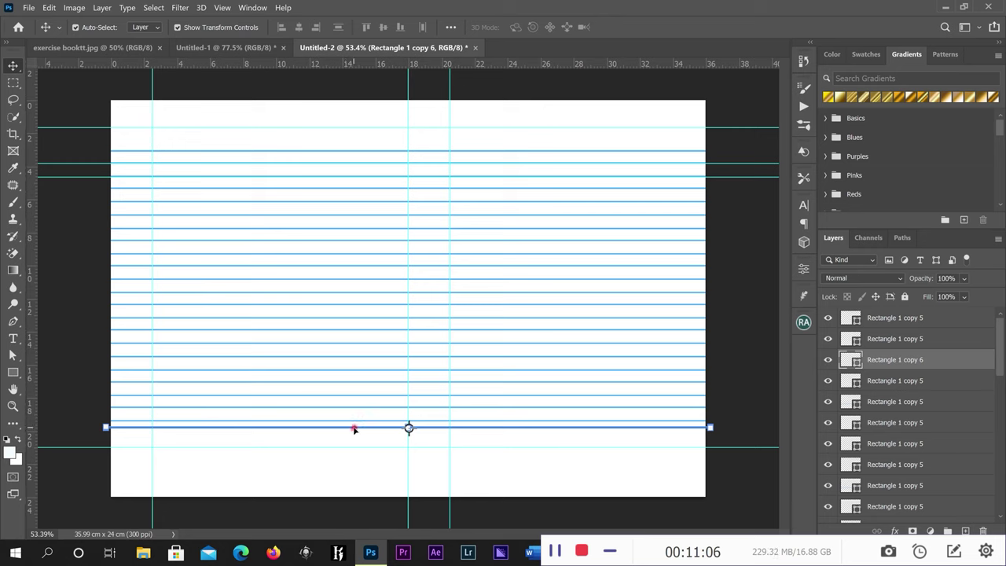
drag(354, 429, 353, 438)
click(499, 469)
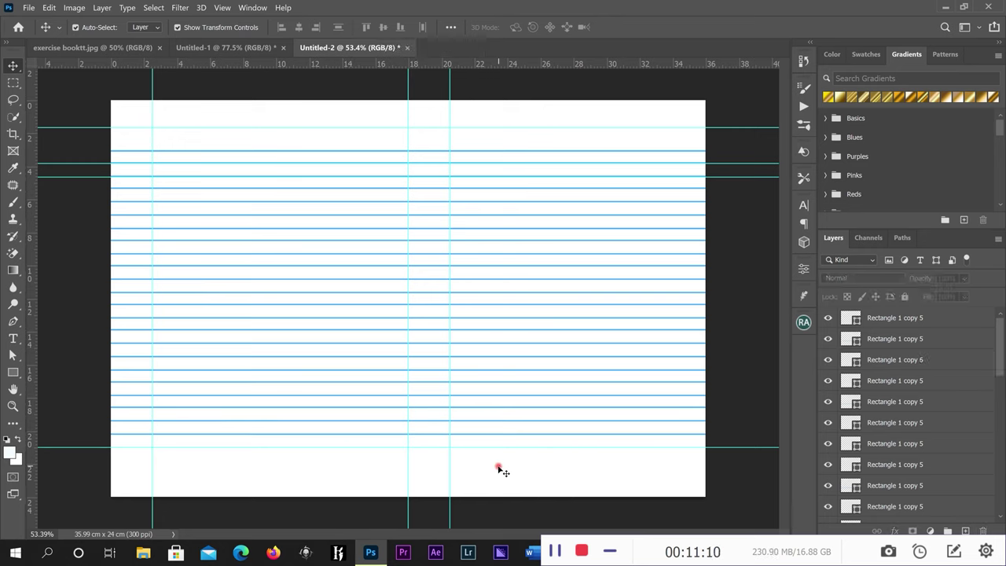
Step: Duplicate the lowest line about 0.84 cm further down onto the lowest horizontal guide, and deselect the copy
click(334, 436)
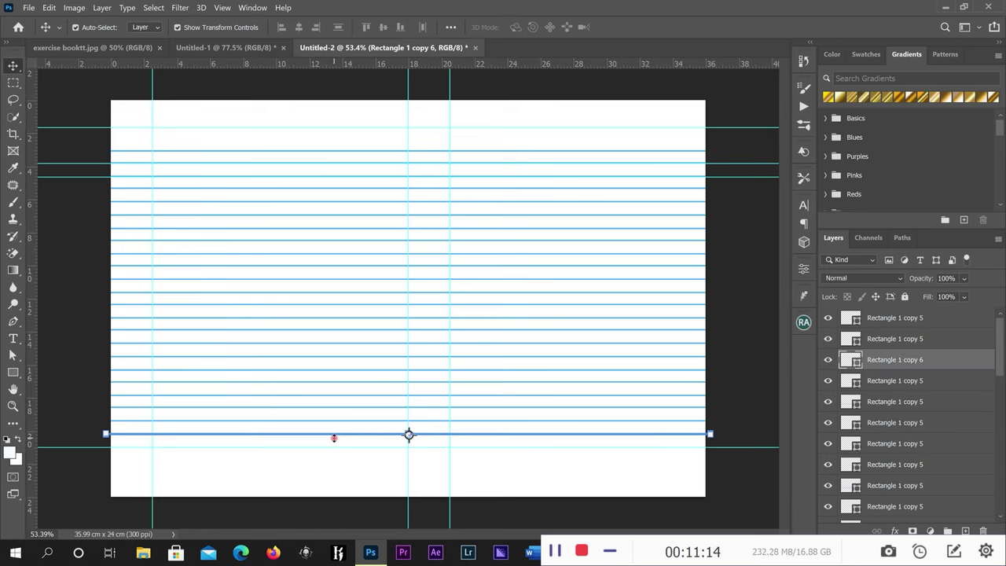
drag(335, 440, 343, 454)
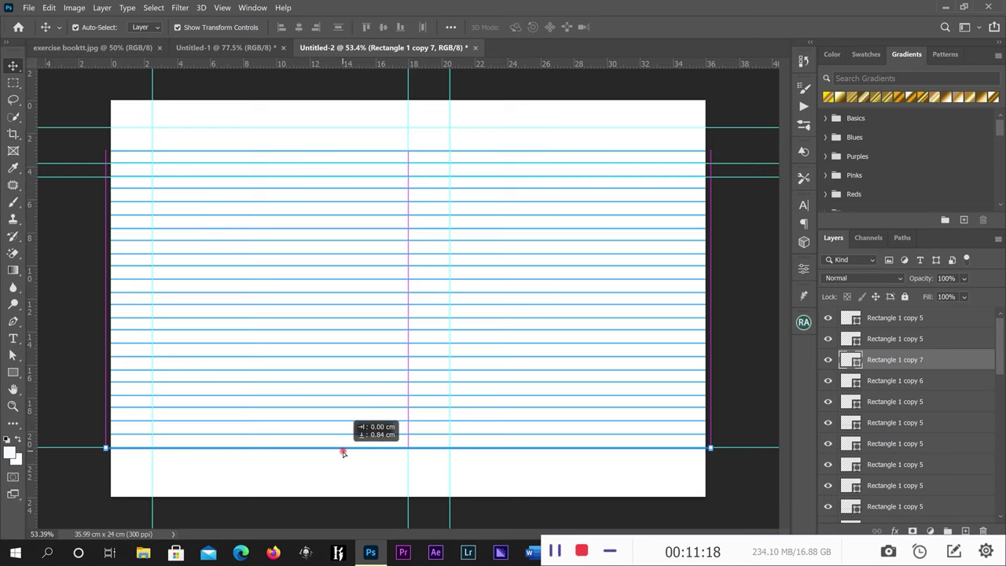
click(730, 260)
key(ctrl+minus)
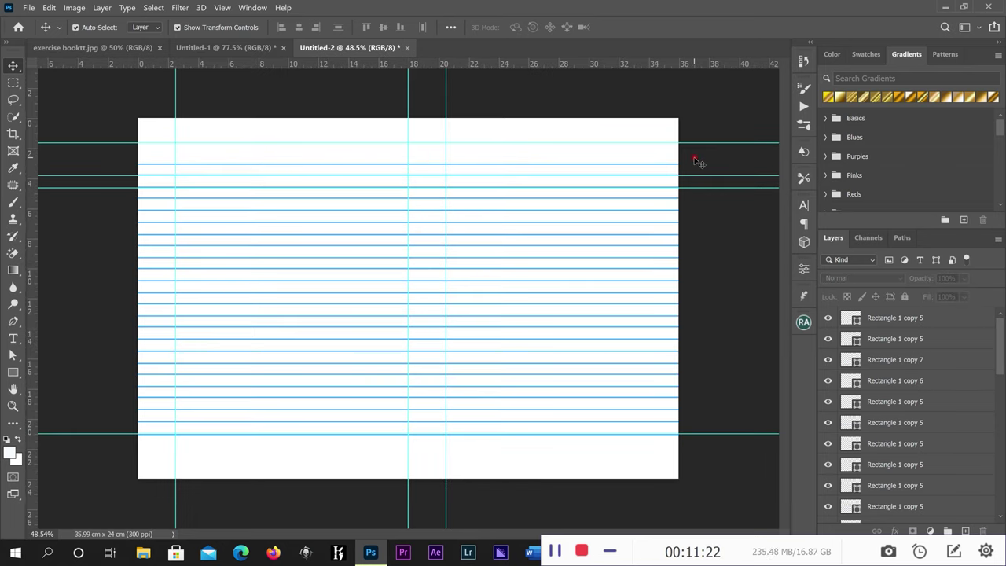
Step: Examine the vertical margin lines in Untitled-1 across the whole page spread and return to Untitled-2
click(203, 49)
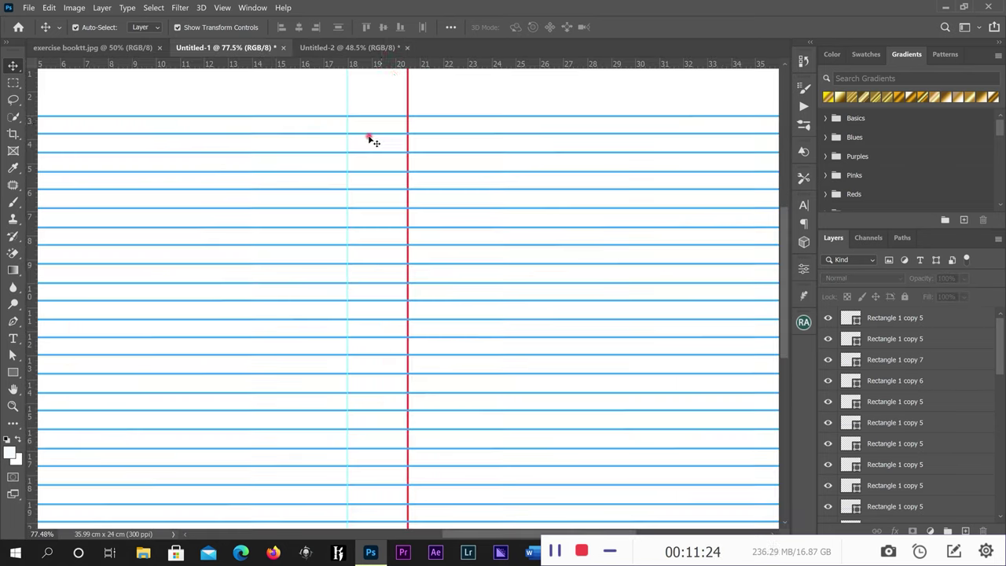
scroll(383, 113, down, 5)
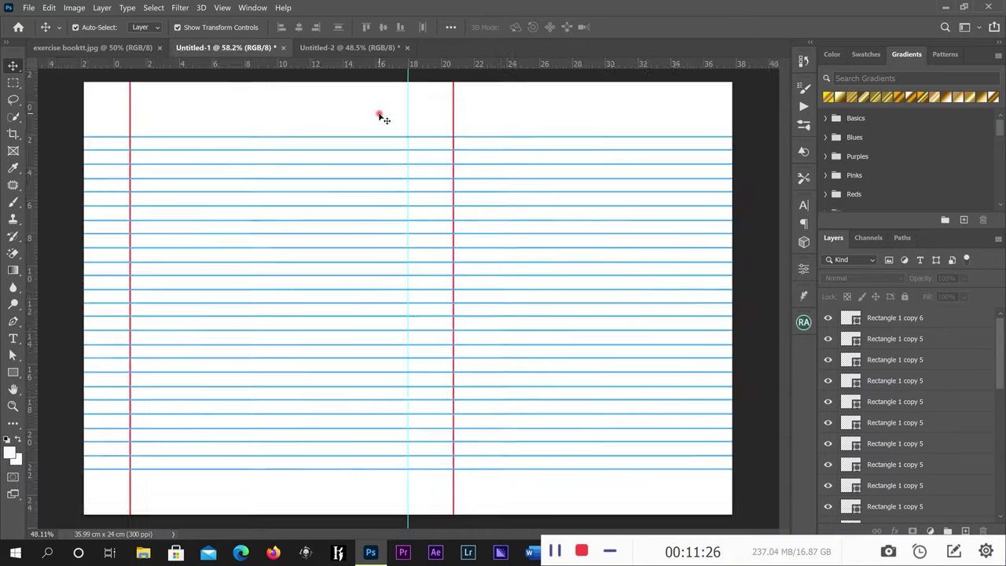
click(367, 48)
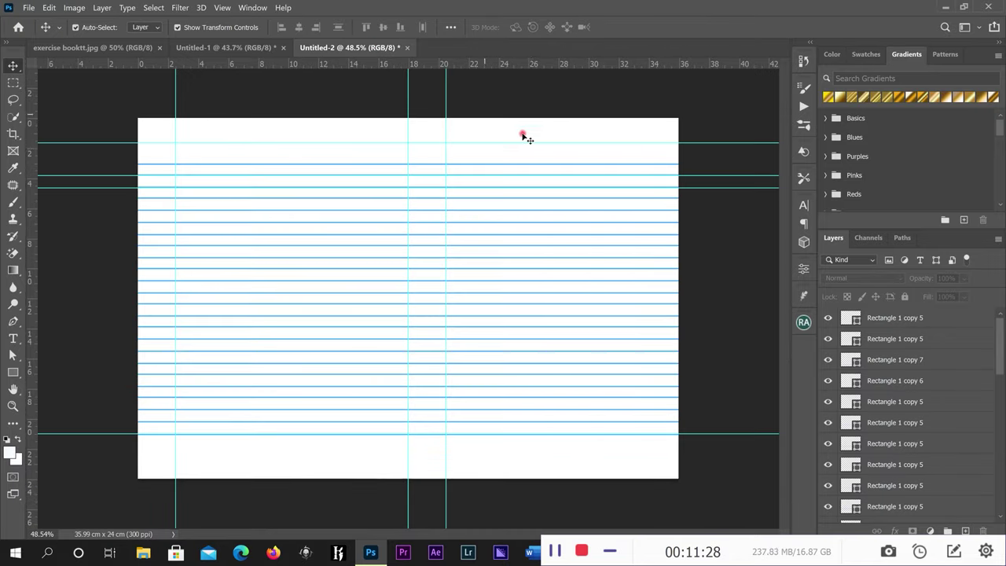
Step: Select the topmost horizontal blue line and duplicate it in place
drag(564, 155, 558, 168)
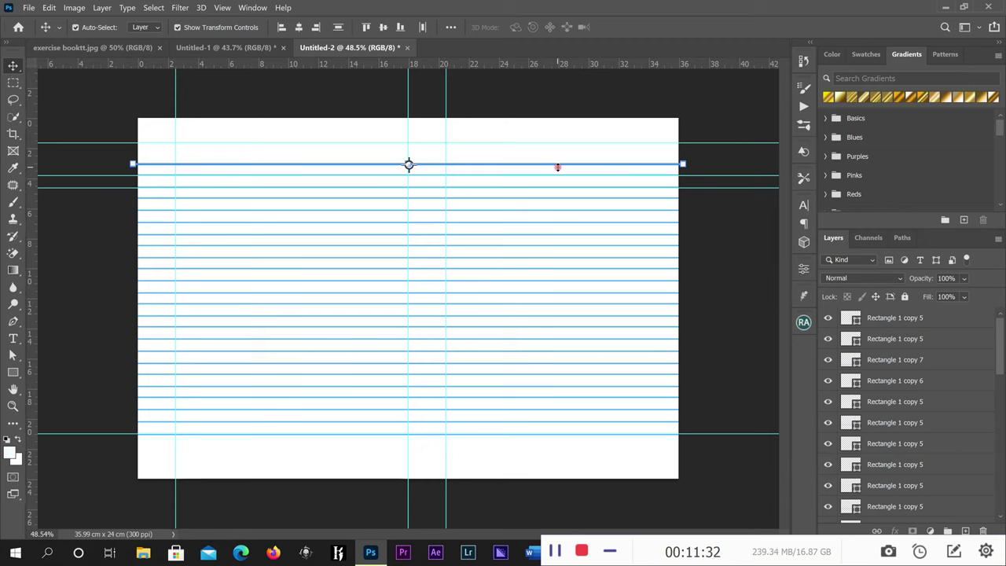
key(ctrl)
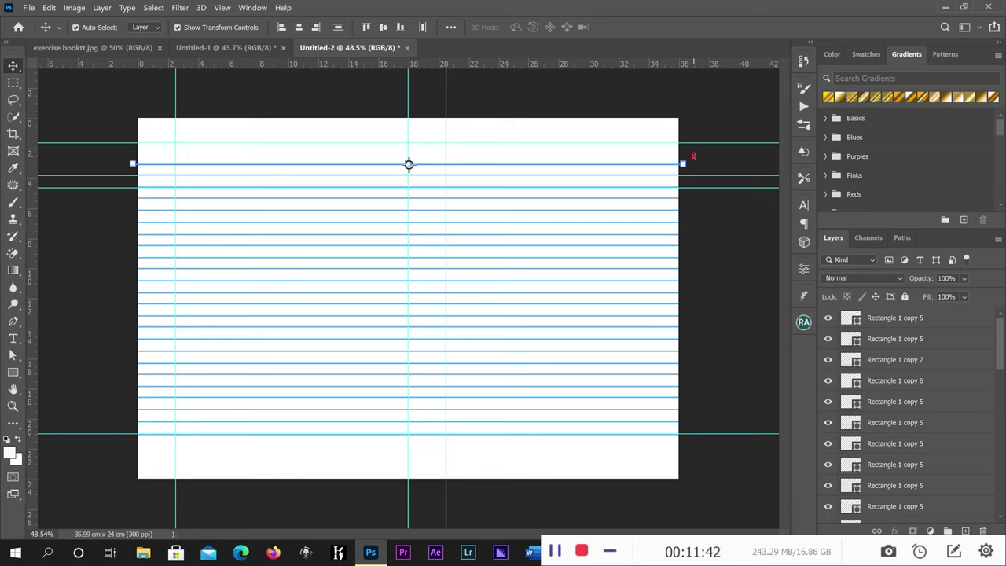
drag(694, 156, 412, 53)
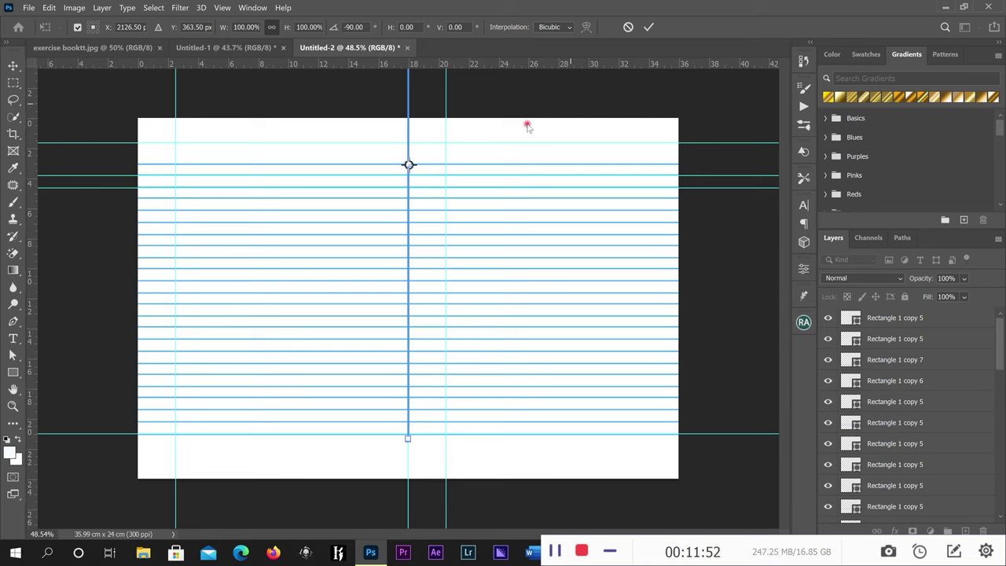
click(629, 27)
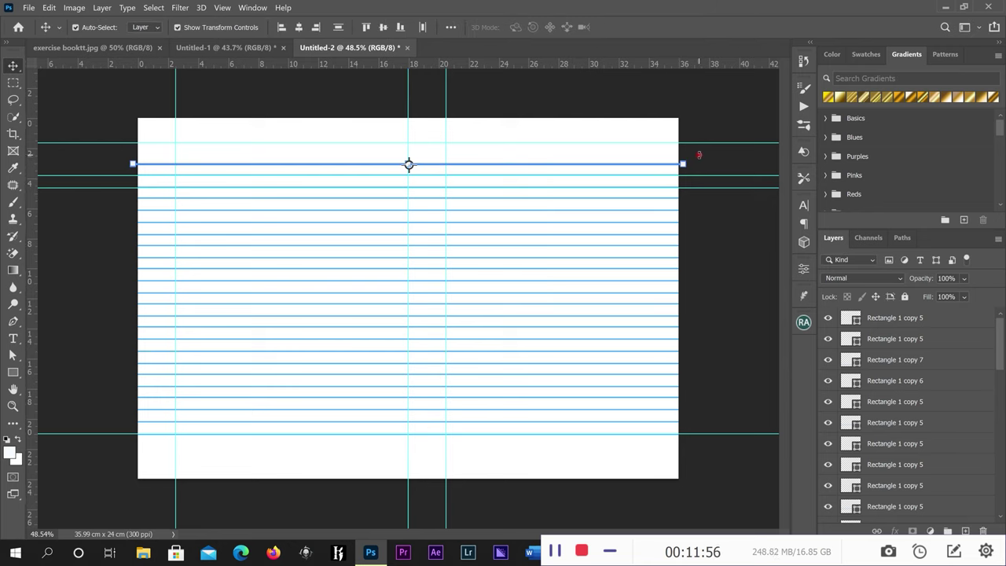
mouse_move(699, 155)
mouse_down()
mouse_move(687, 101)
mouse_move(715, 153)
mouse_up()
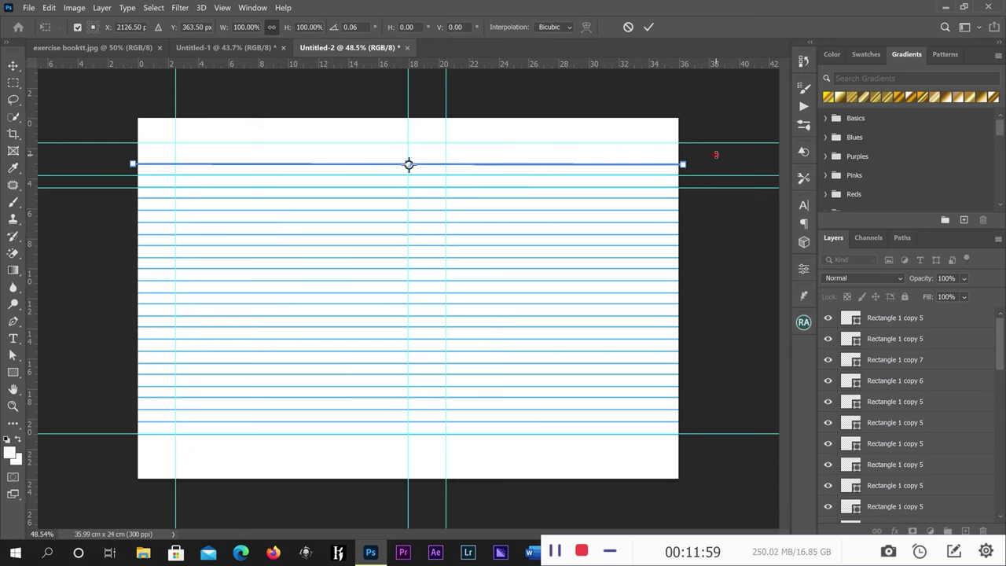
click(629, 27)
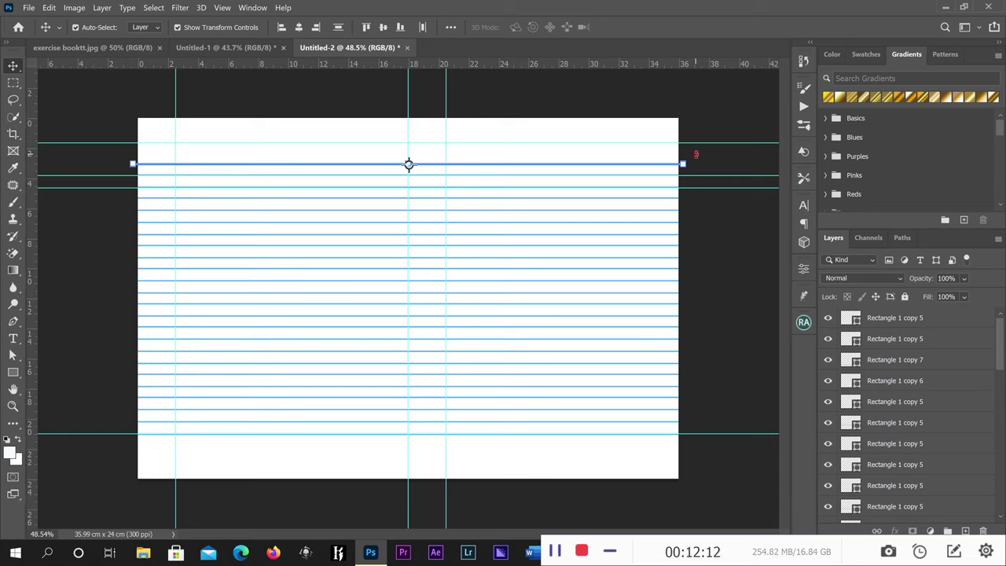
Step: Rotate the duplicated line by -90° to make it vertical, nudge it slightly right of the centre guide, and deselect it
drag(696, 154, 418, 38)
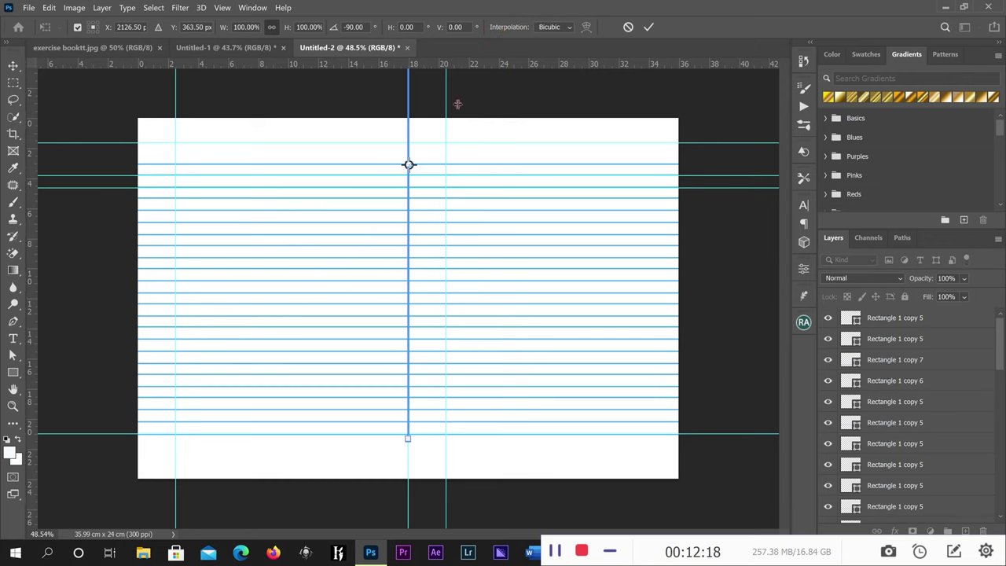
click(648, 26)
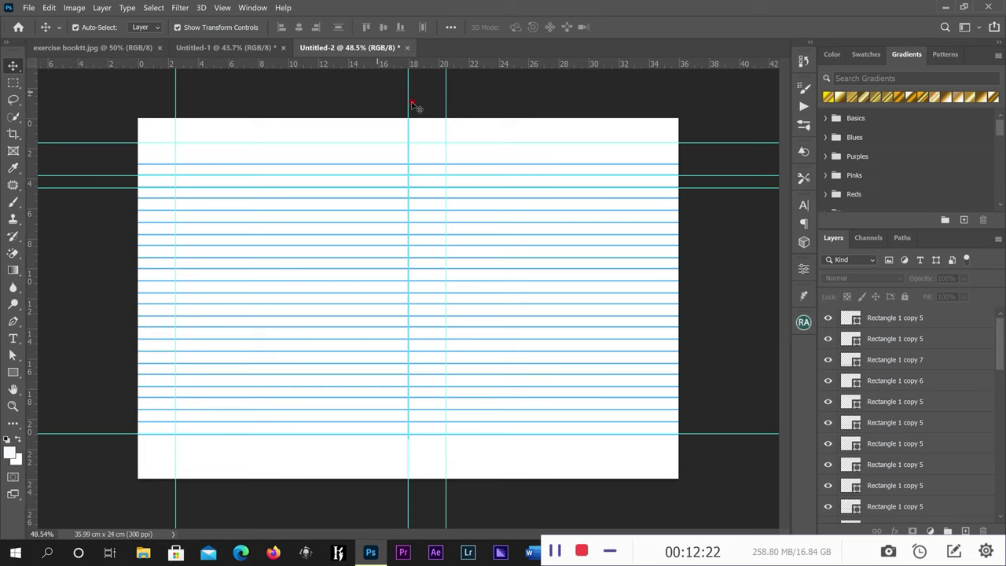
click(423, 107)
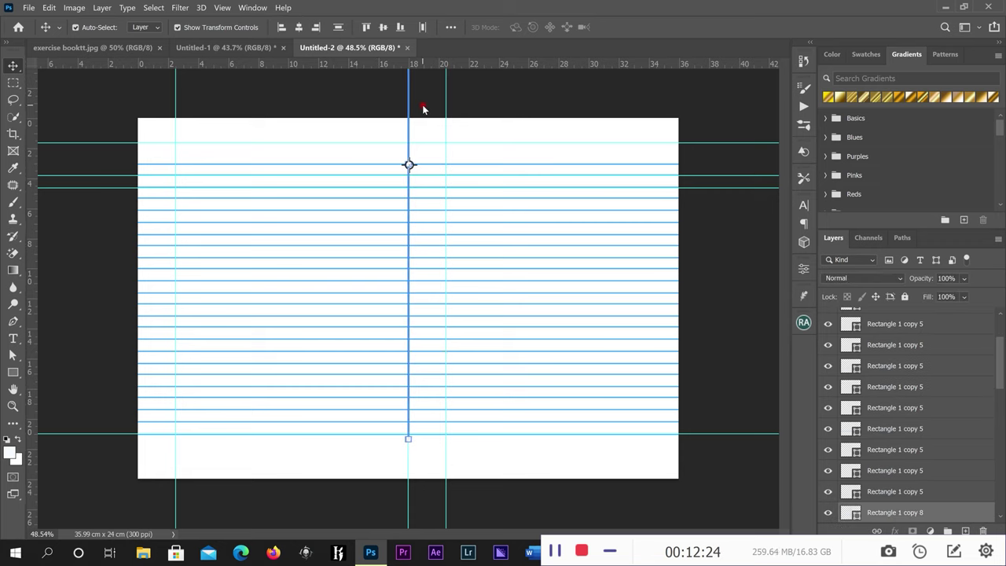
key(Right)
key(Right)
key(Right)
key(Right)
key(Right)
key(Right)
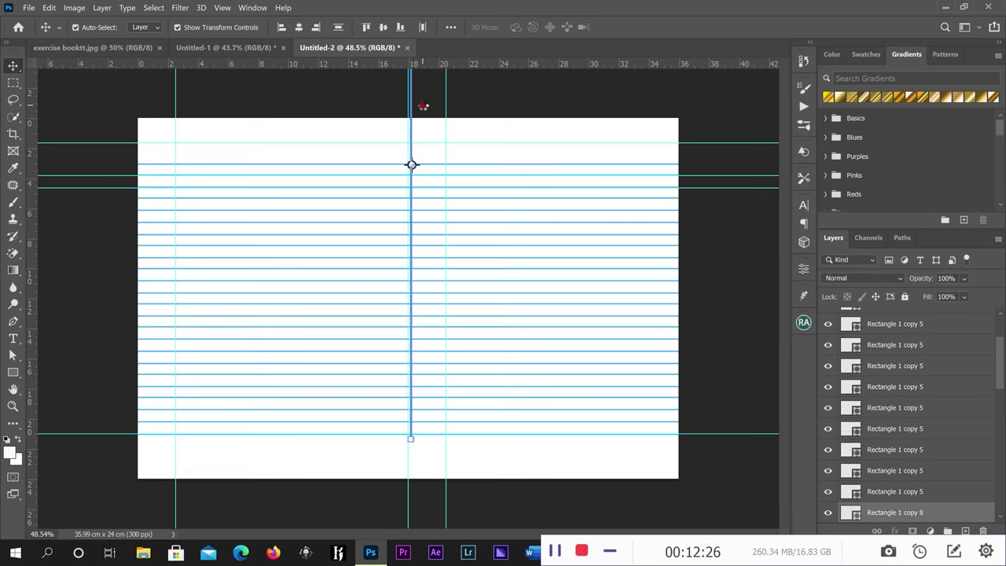
click(440, 106)
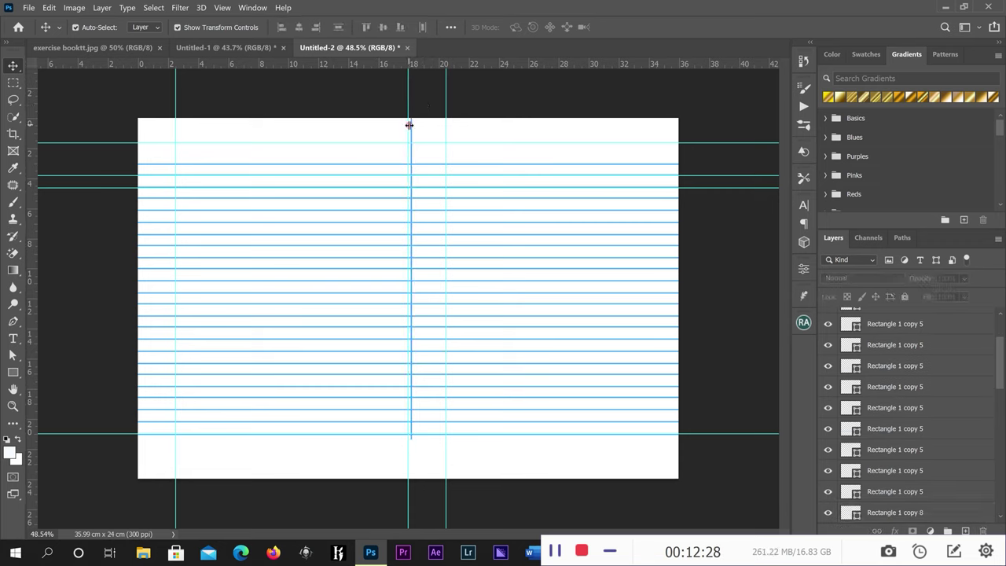
Step: Duplicate the vertical line and move the copy right onto the vertical guide at about 20.4 cm
drag(427, 151, 438, 163)
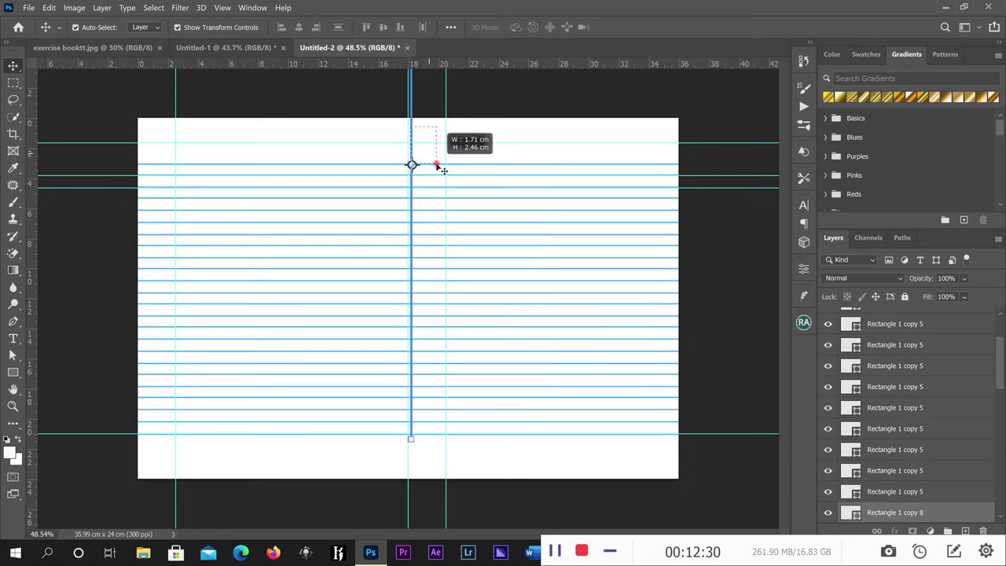
click(550, 112)
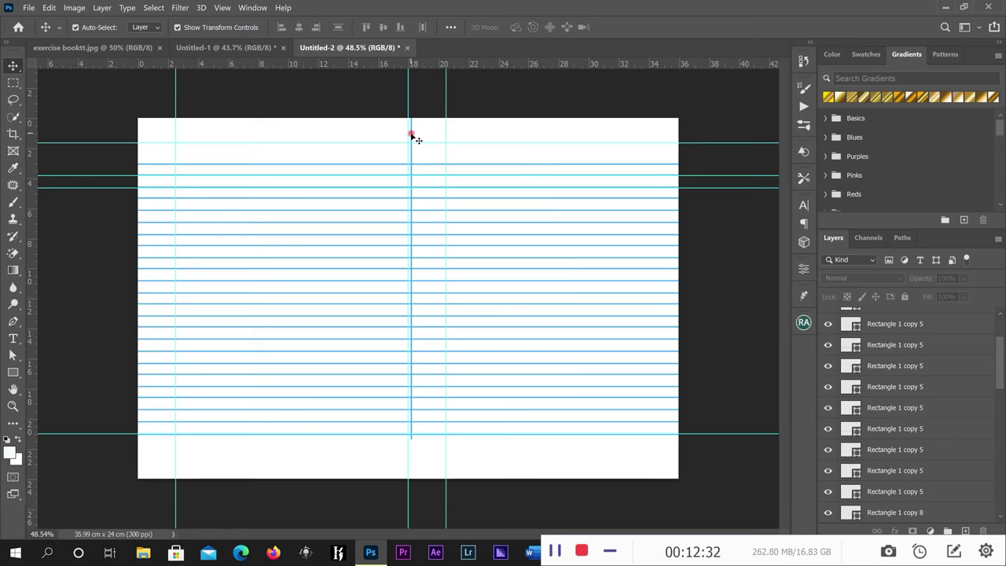
scroll(410, 136, up, 2)
drag(414, 118, 467, 144)
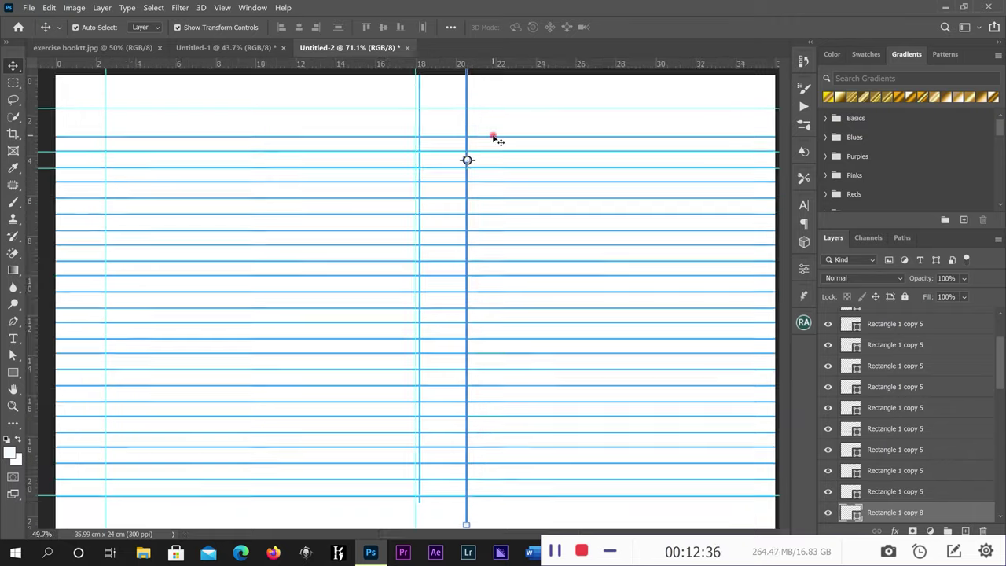
Step: Move the copied vertical line straight down until its lower end reaches just past the page's bottom edge
scroll(494, 139, down, 4)
scroll(495, 139, down, 1)
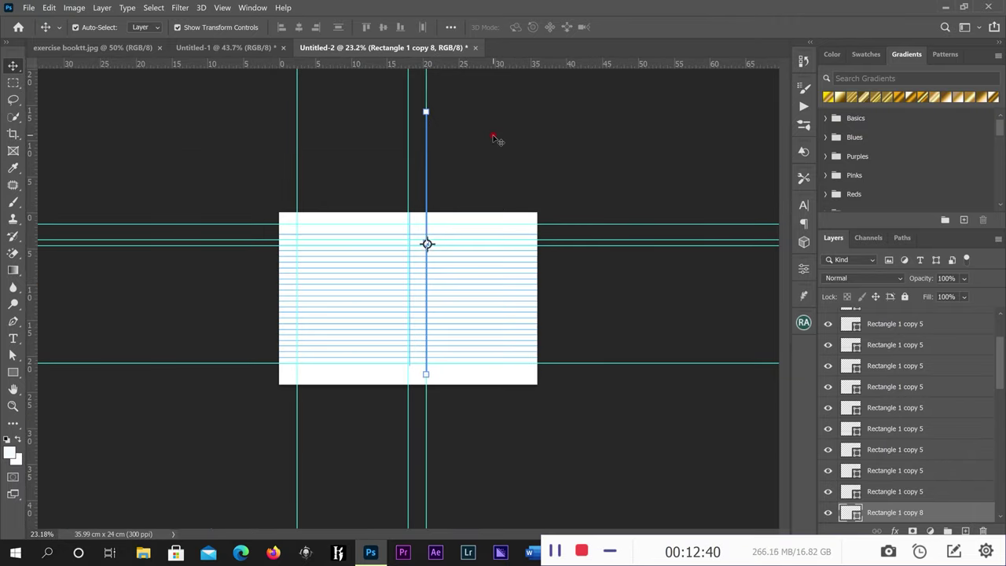
key(shift+Down)
key(shift+Down)
key(shift+Down)
key(shift+Down)
key(shift+Down)
scroll(431, 154, up, 2)
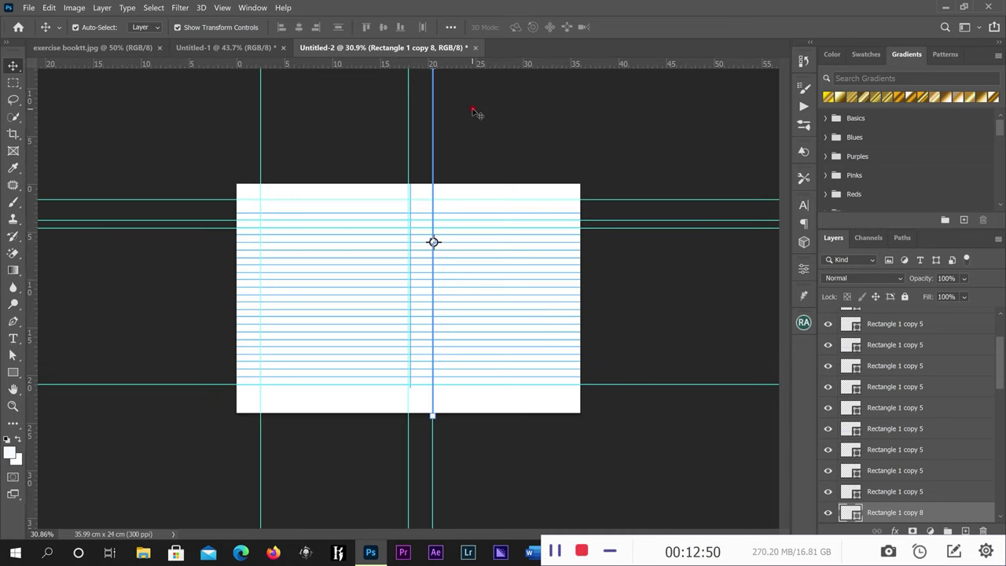
Step: Shorten the copied vertical line from its upper end so that it ends just above the page's top edge
scroll(474, 108, down, 1)
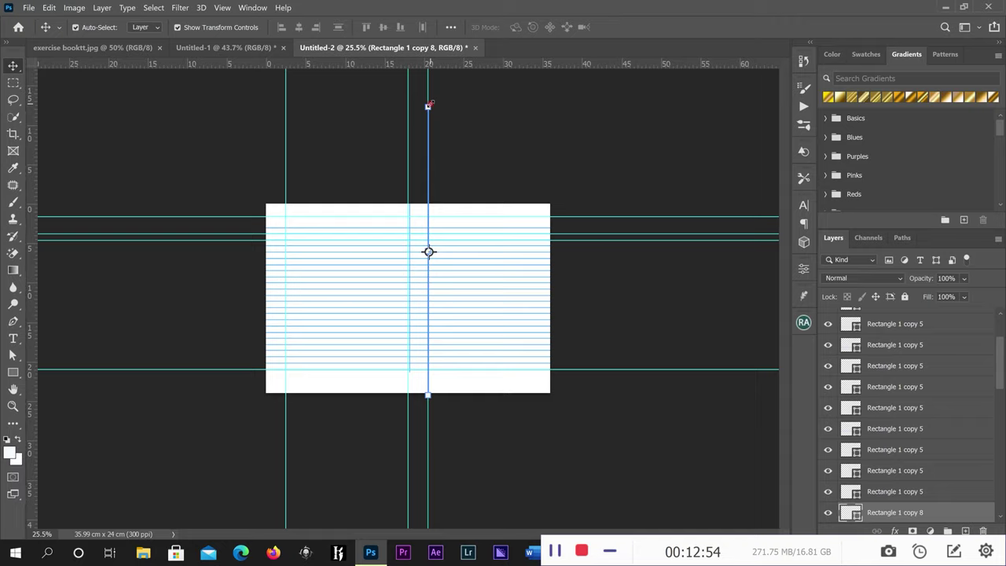
scroll(431, 103, up, 2)
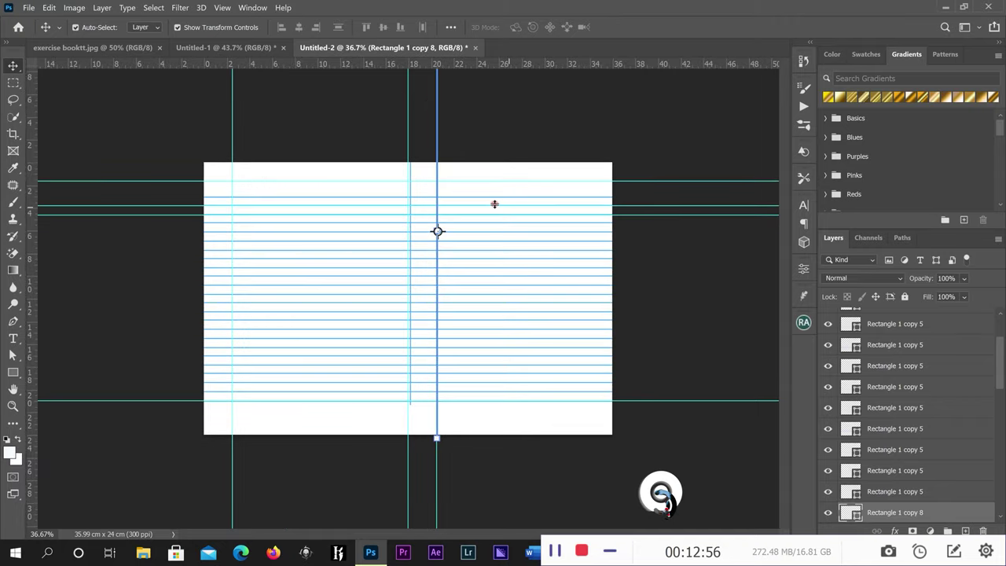
scroll(732, 204, up, 1)
scroll(762, 284, up, 1)
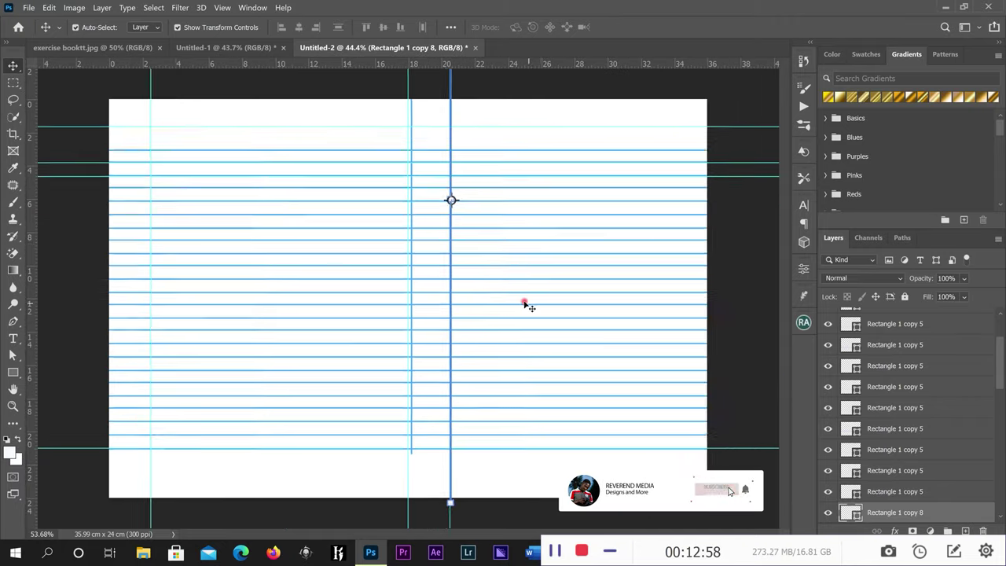
scroll(528, 304, up, 1)
scroll(783, 252, up, 6)
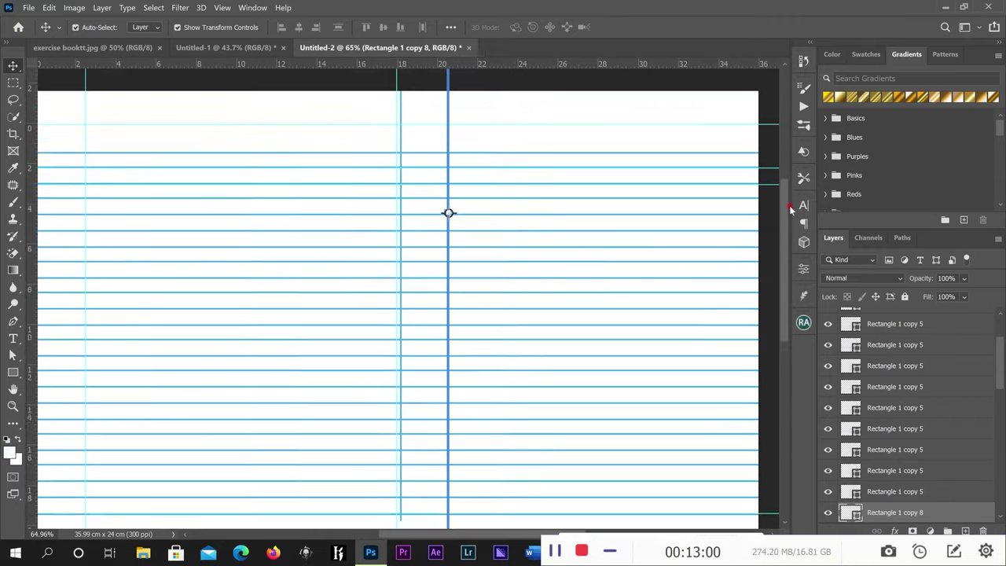
click(447, 79)
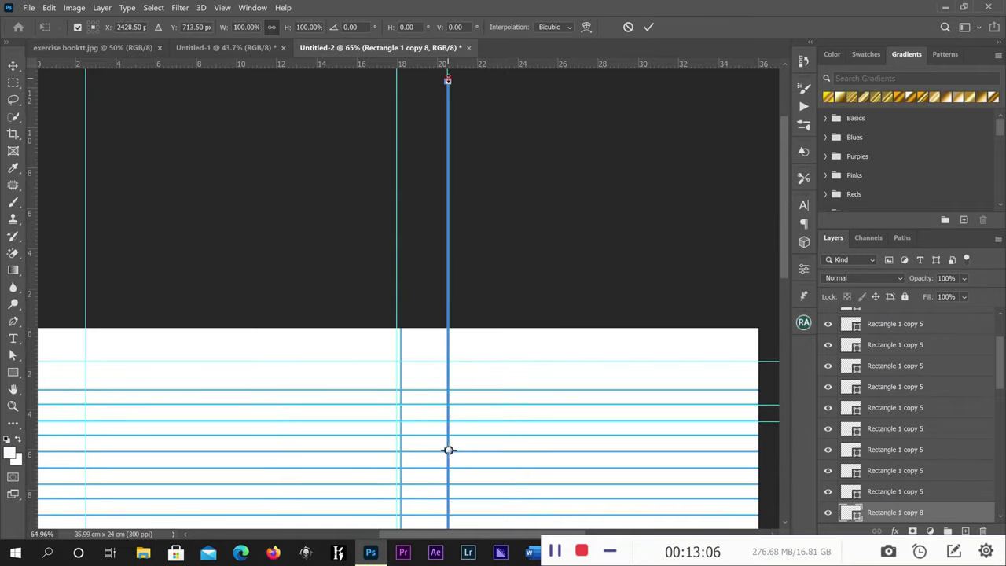
drag(447, 80, 448, 328)
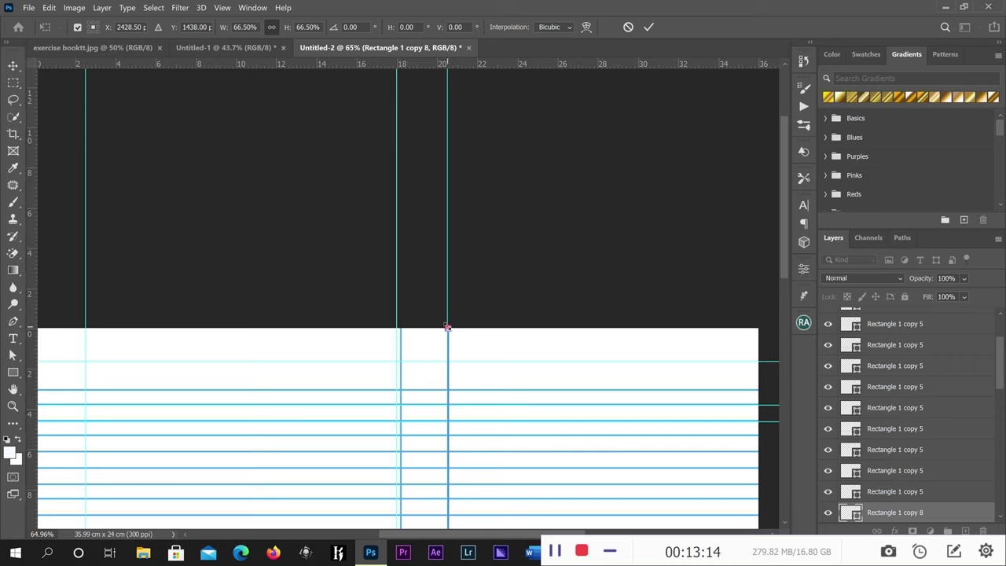
drag(448, 323, 448, 320)
click(651, 26)
scroll(771, 236, down, 2)
scroll(771, 236, down, 10)
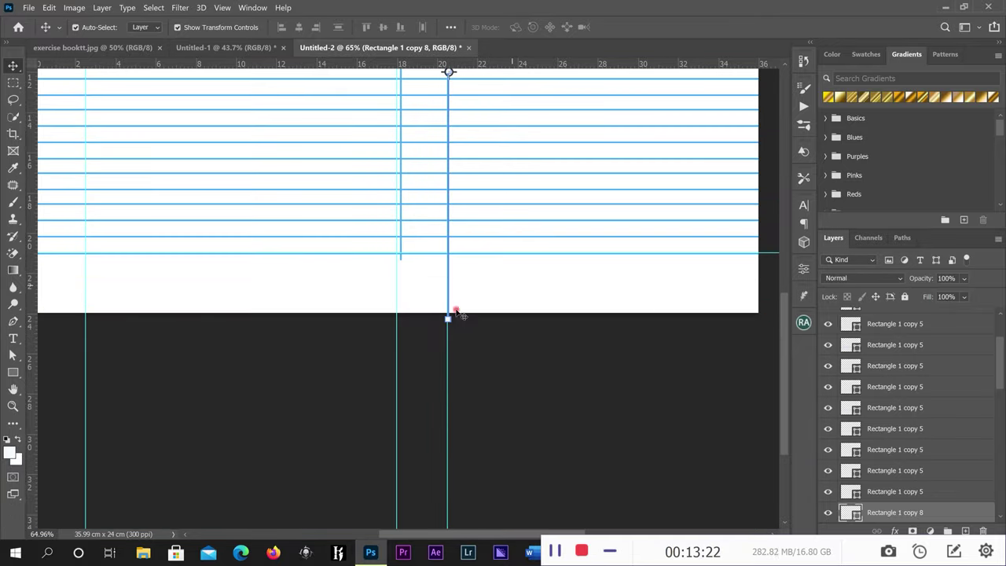
scroll(516, 342, down, 3)
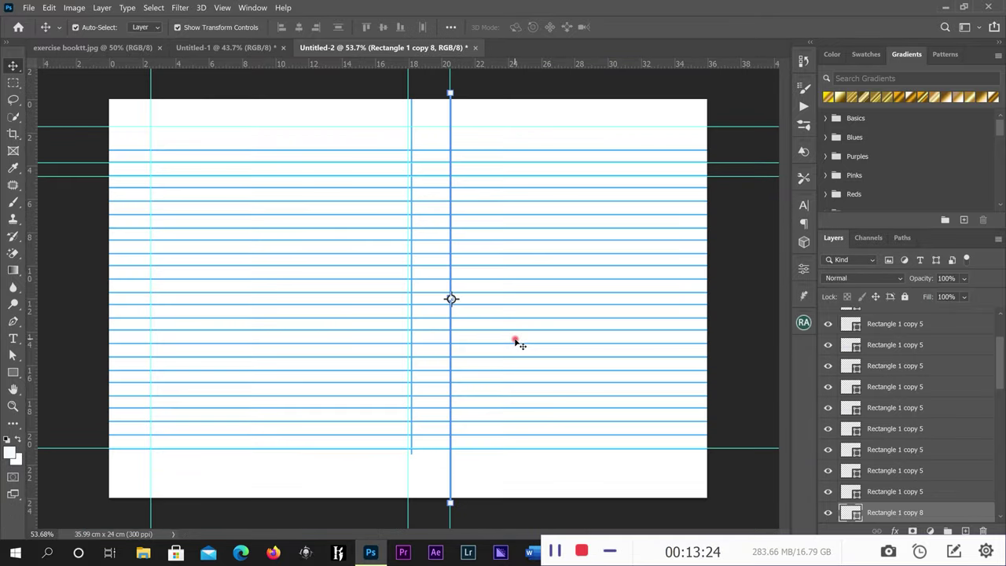
scroll(517, 342, up, 2)
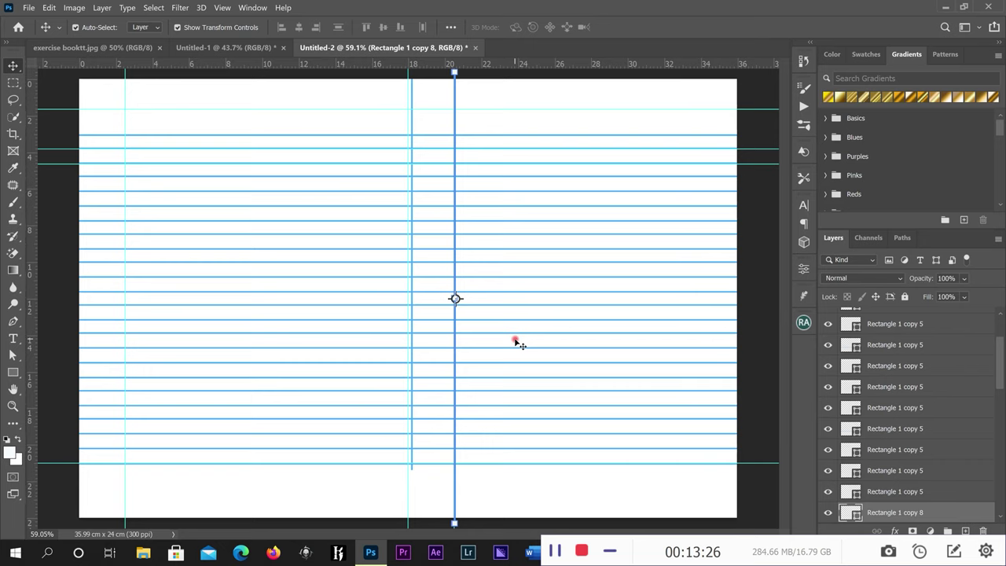
Step: Move the guide off the long vertical line and delete the short vertical line beside the centre guide
drag(411, 100, 423, 96)
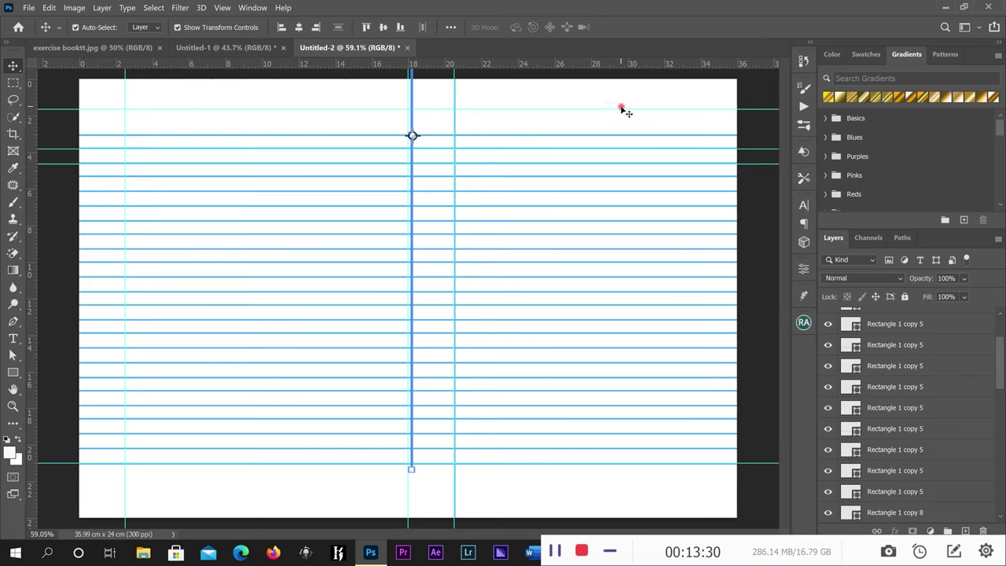
click(598, 114)
scroll(485, 134, down, 1)
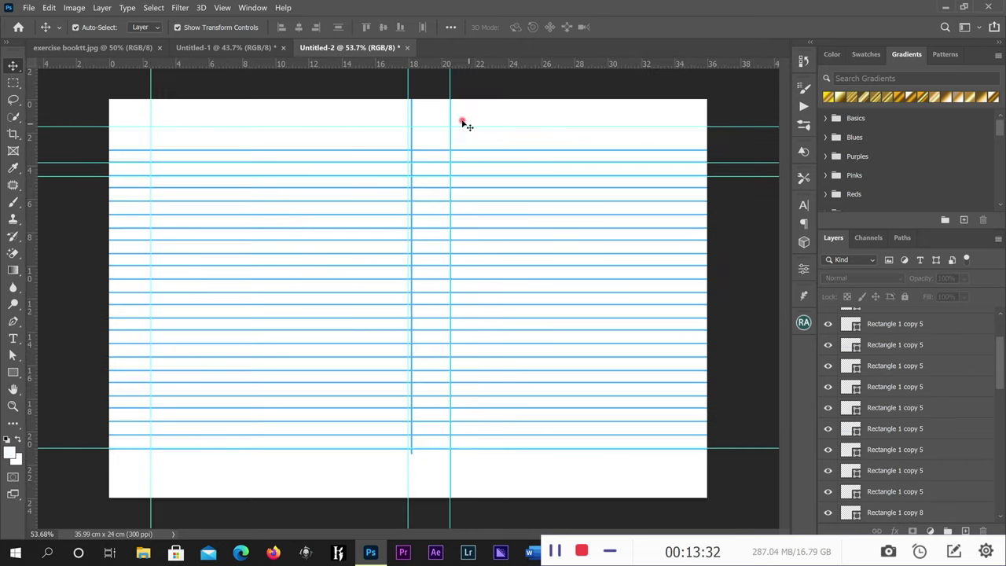
drag(450, 117, 406, 114)
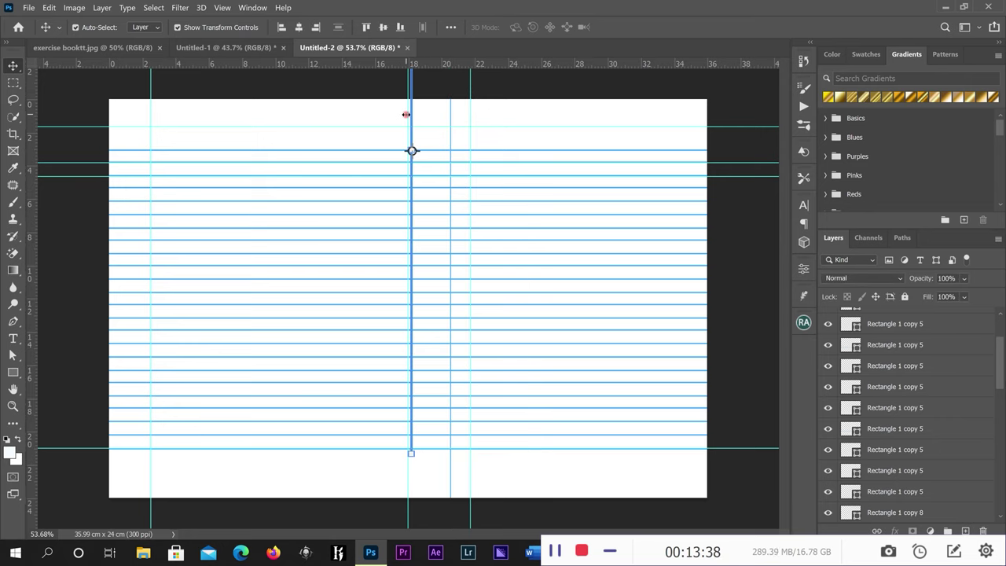
key(ctrl+z)
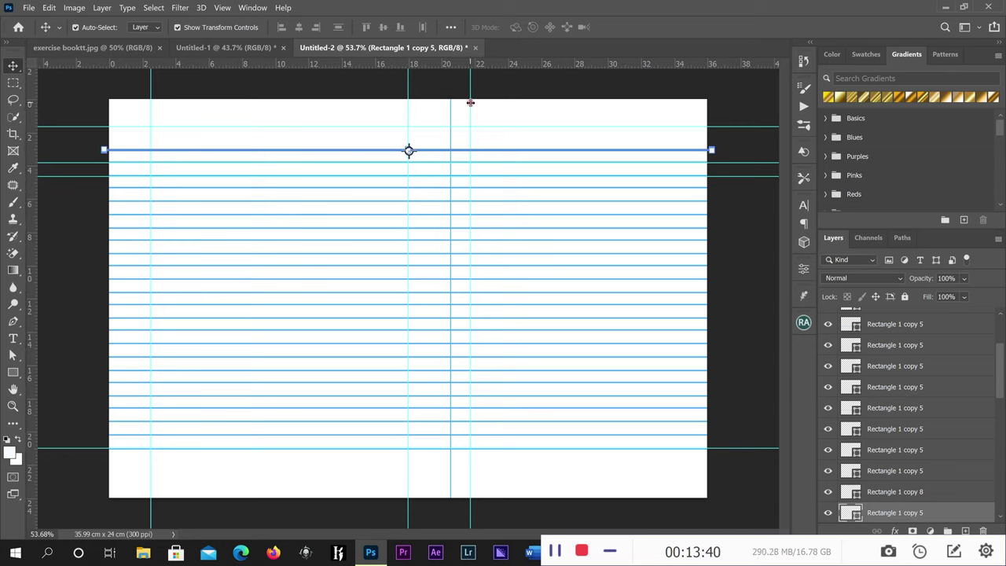
Step: Move the guide beside the long vertical line further right, to about 22 cm on the ruler
drag(464, 109, 476, 88)
click(500, 111)
scroll(447, 113, up, 4)
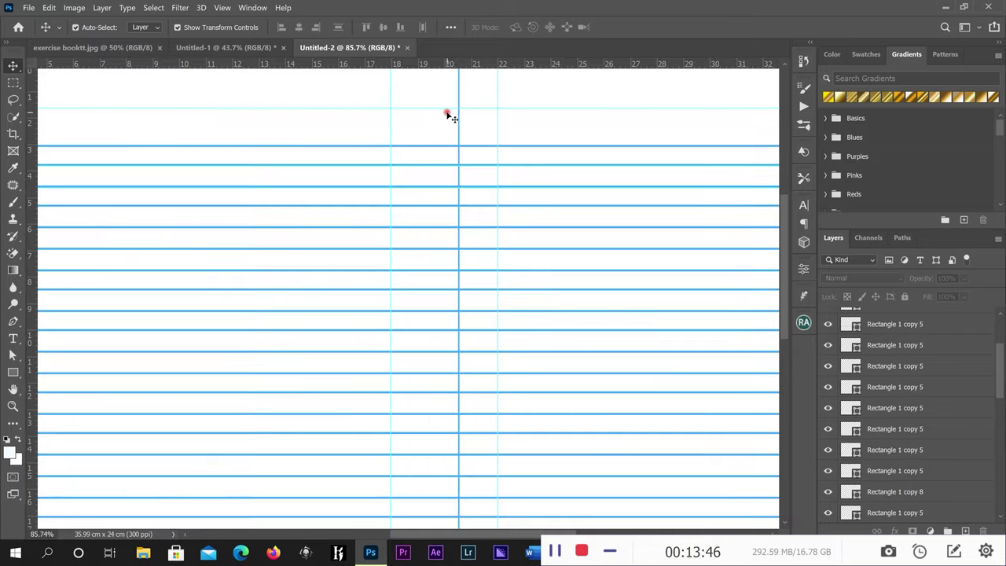
scroll(448, 114, up, 5)
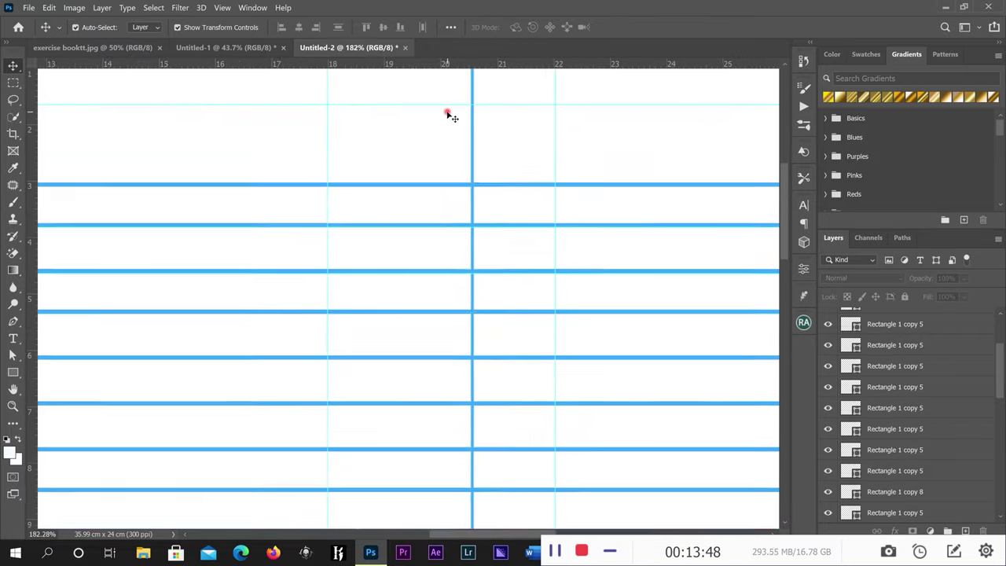
scroll(448, 114, down, 3)
scroll(448, 115, down, 5)
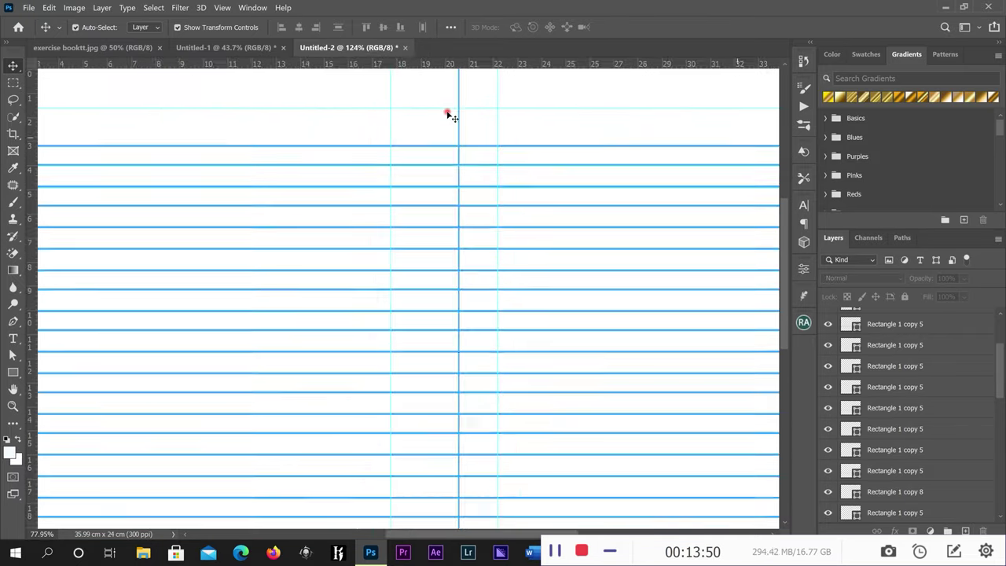
Step: Change the fill of the long vertical line right of the centre guide from the blue swatch to red
scroll(456, 113, up, 1)
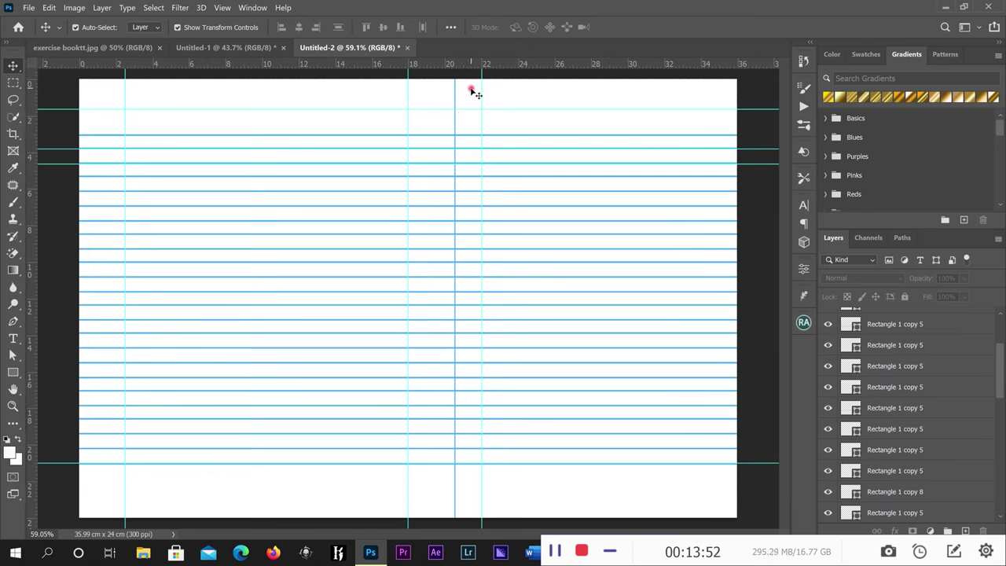
click(456, 118)
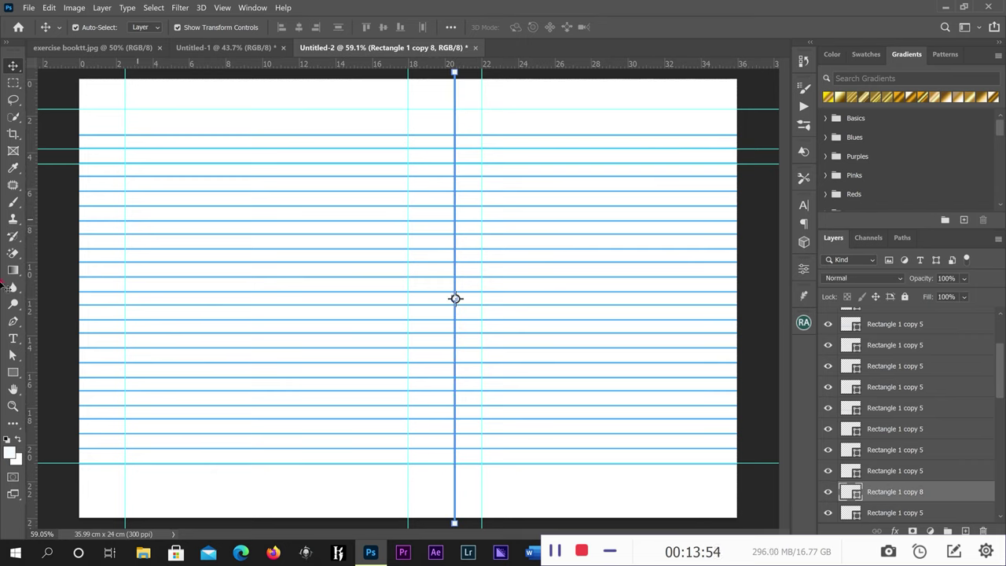
click(13, 372)
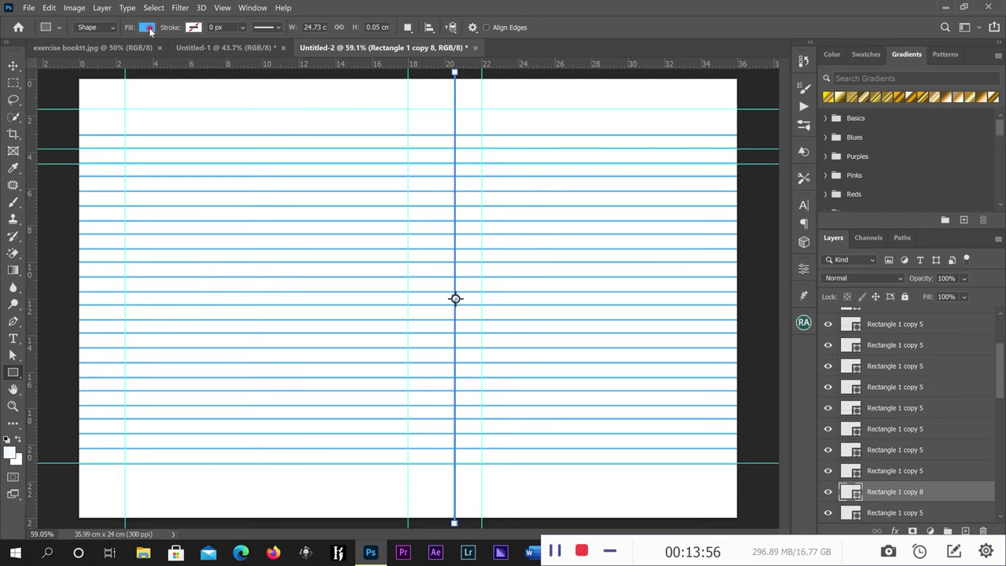
click(148, 27)
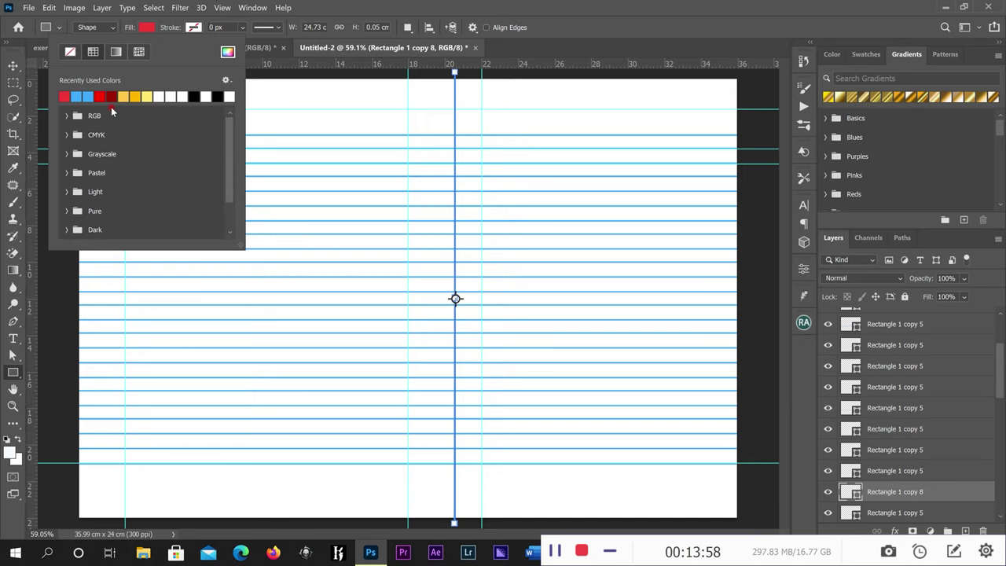
key(Escape)
key(v)
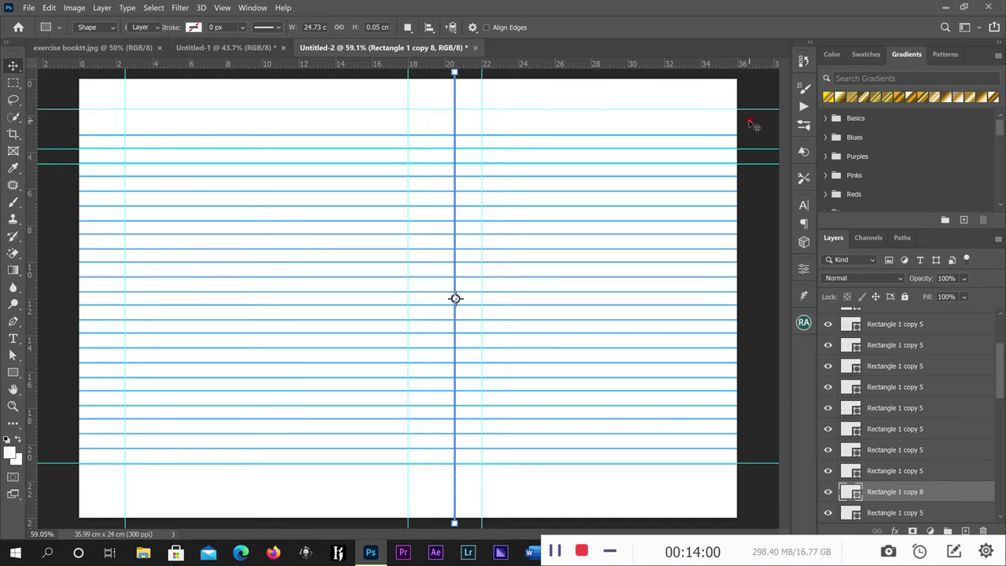
click(472, 220)
key(ctrl+minus)
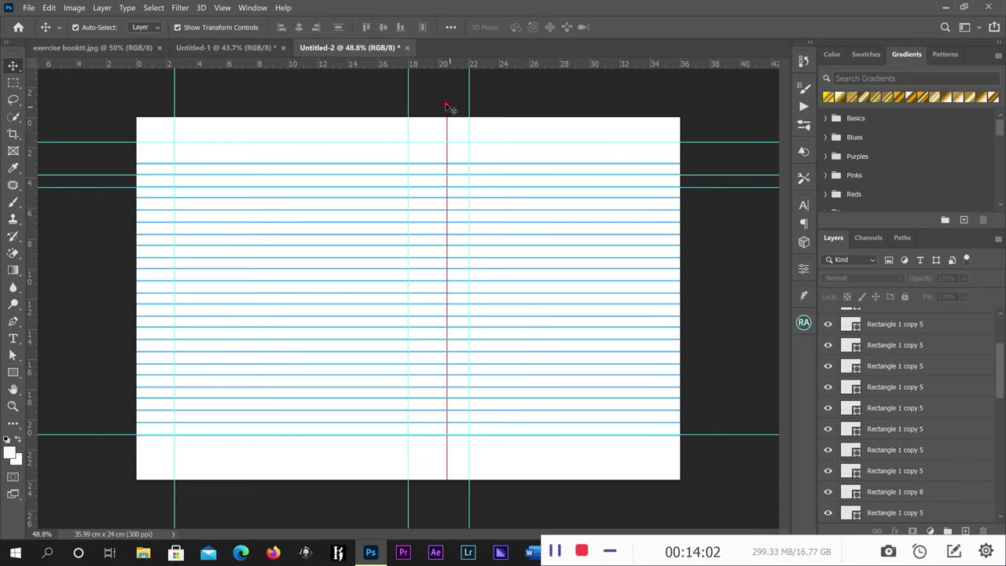
Step: Duplicate the red vertical line and place the copy on the vertical guide at about 2.5 cm on the ruler
drag(461, 96, 441, 150)
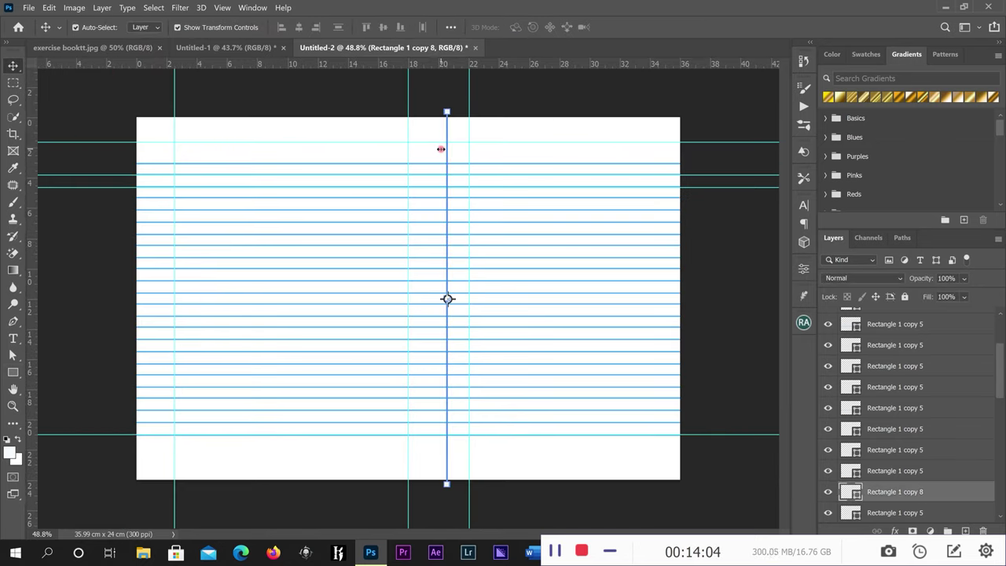
key(ctrl)
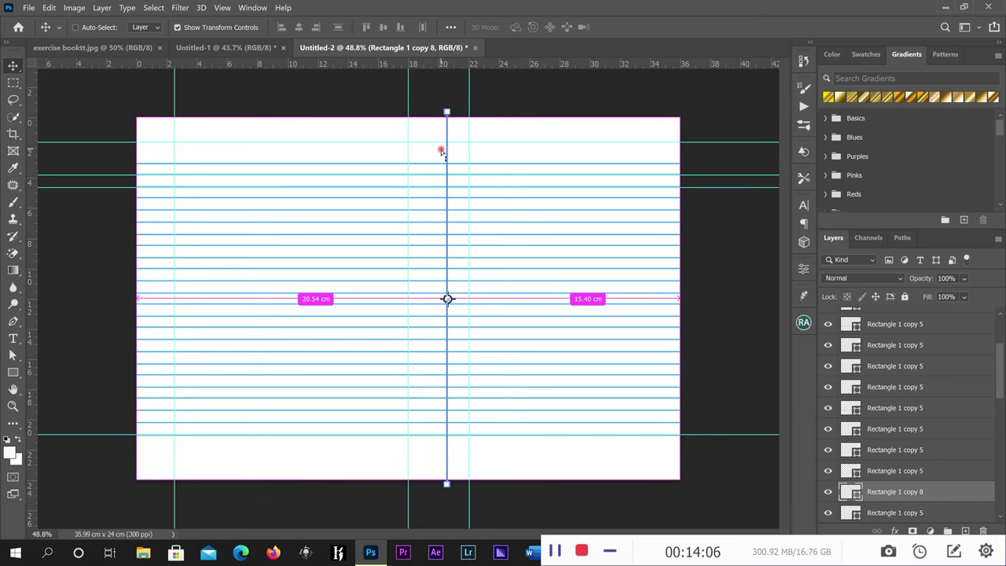
click(564, 104)
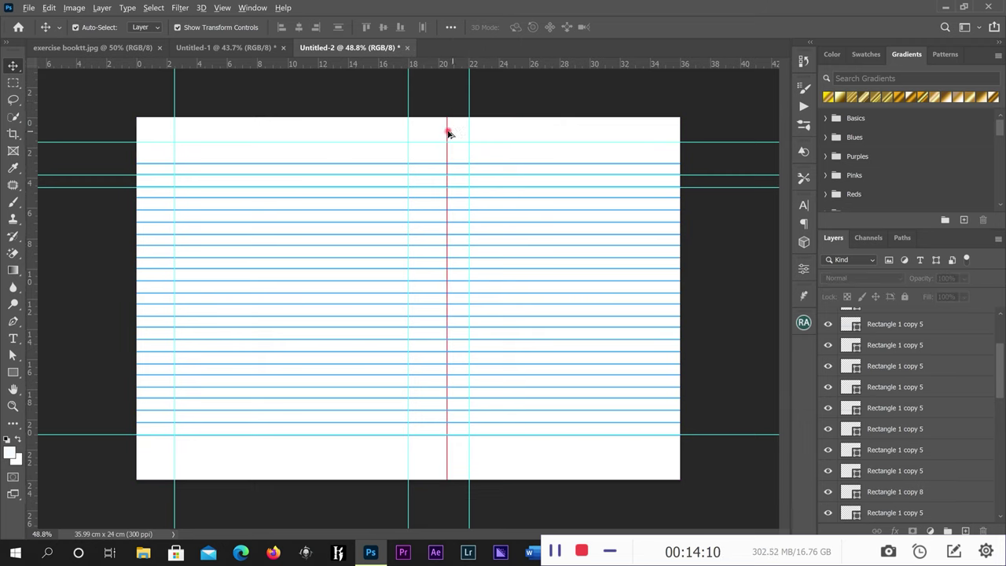
mouse_move(420, 139)
mouse_down()
mouse_move(420, 131)
mouse_move(445, 133)
mouse_up()
mouse_move(447, 134)
mouse_down()
mouse_move(407, 135)
mouse_move(447, 134)
mouse_up()
scroll(449, 134, up, 2)
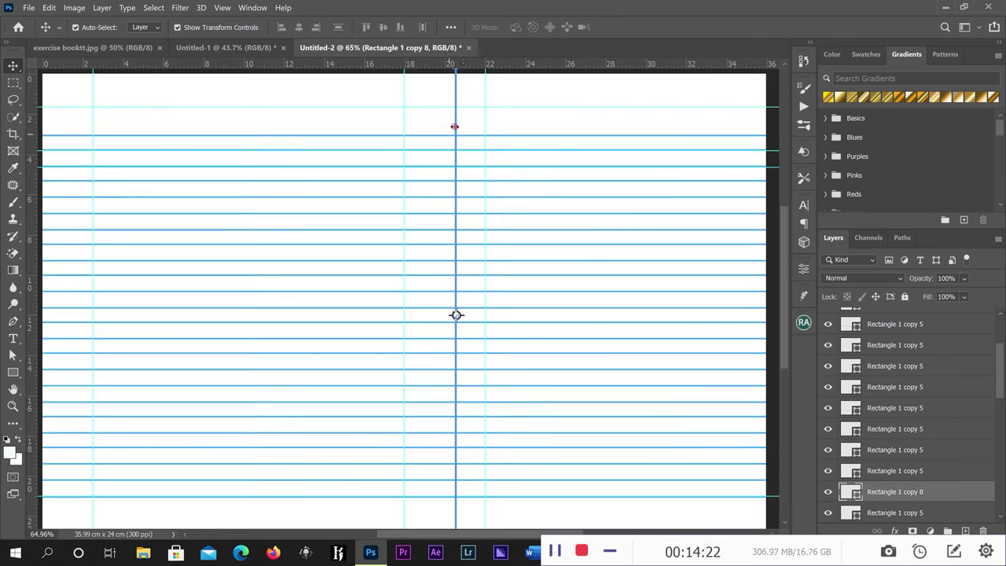
click(458, 125)
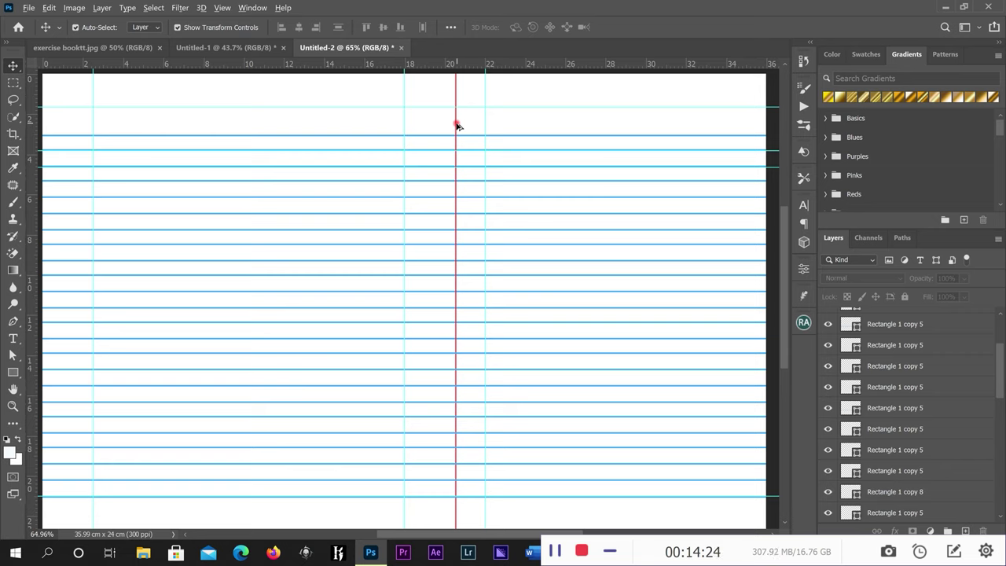
drag(458, 125, 93, 131)
scroll(92, 322, down, 2)
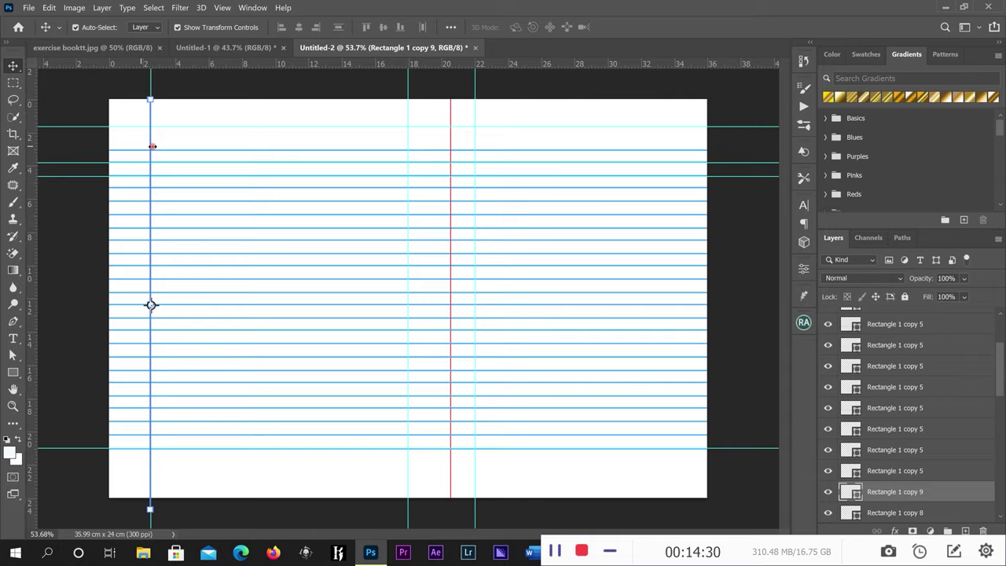
scroll(153, 146, down, 1)
click(319, 104)
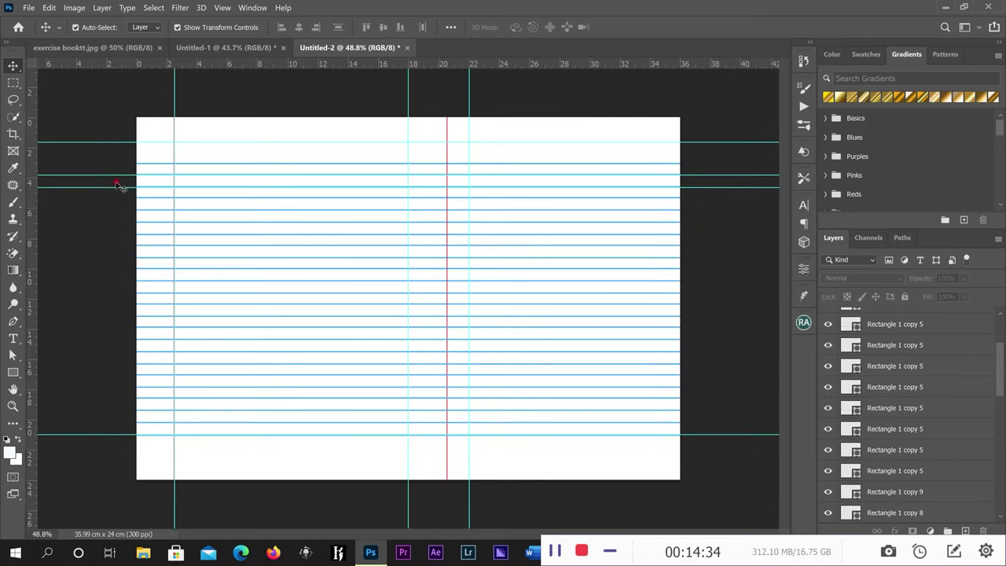
Step: Remove all horizontal guides and the vertical guides at about 2.5 and 22 cm, keeping only the centre guide
key(ctrl+z)
drag(173, 93, 33, 120)
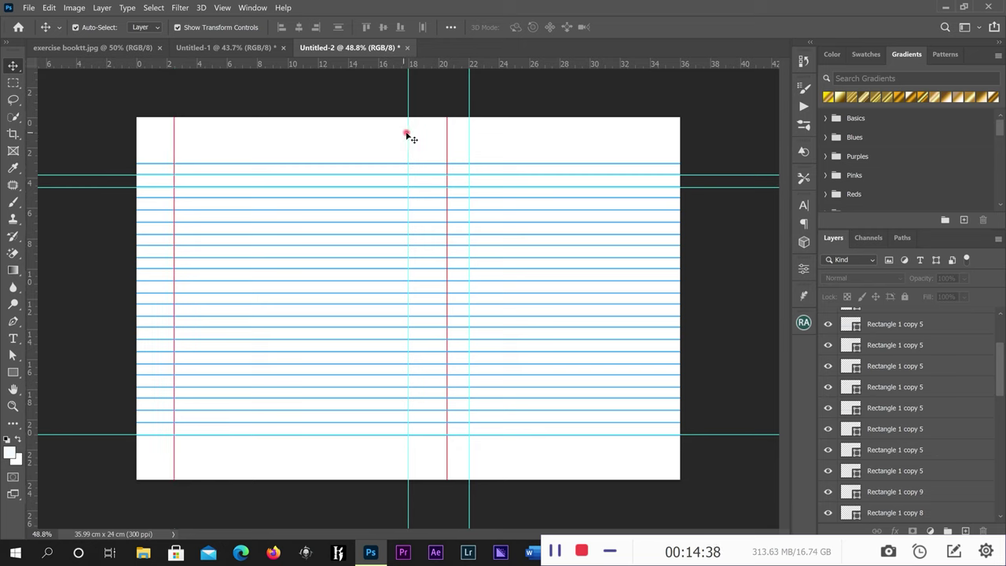
drag(468, 125, 16, 177)
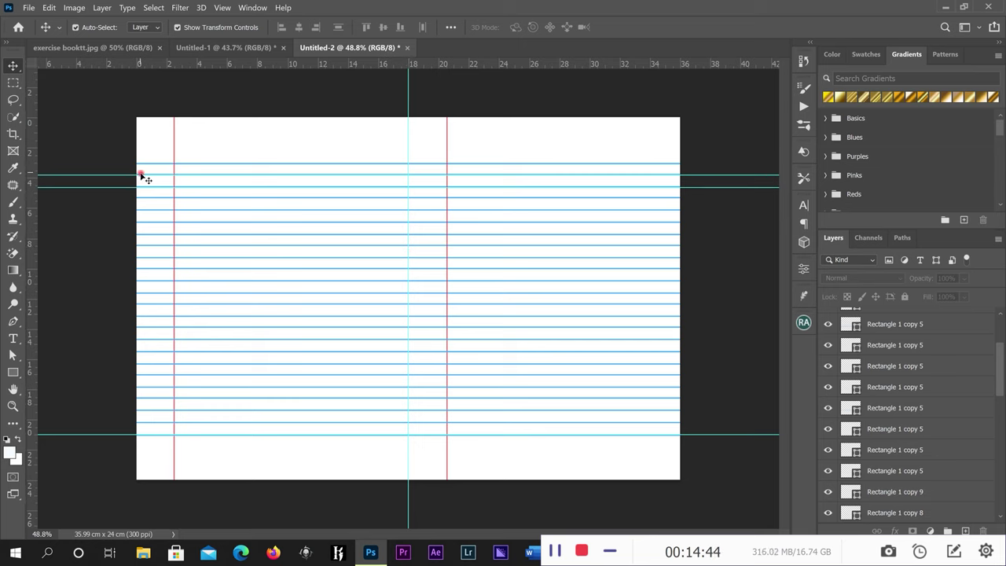
drag(140, 175, 206, 69)
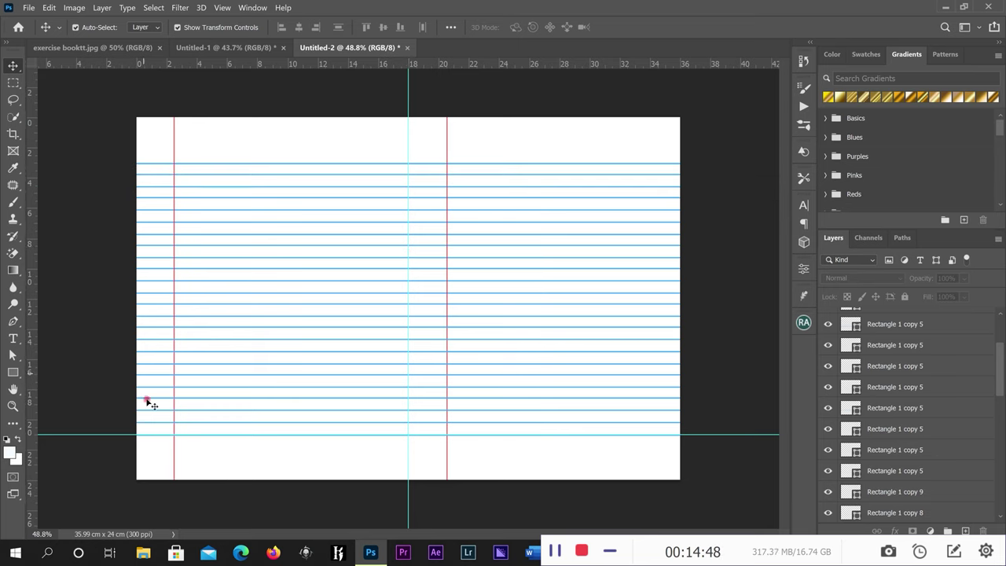
drag(144, 433, 265, 67)
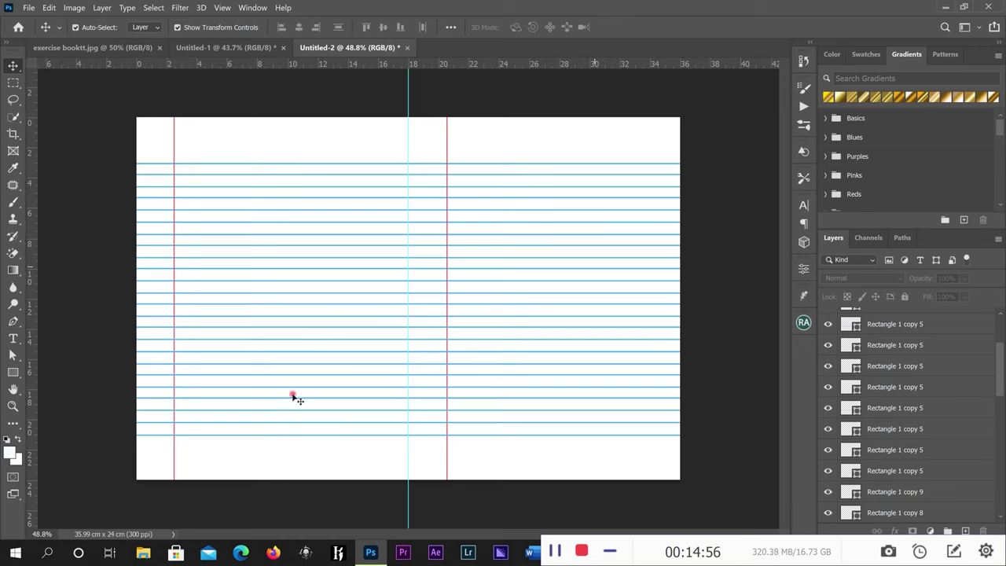
click(581, 552)
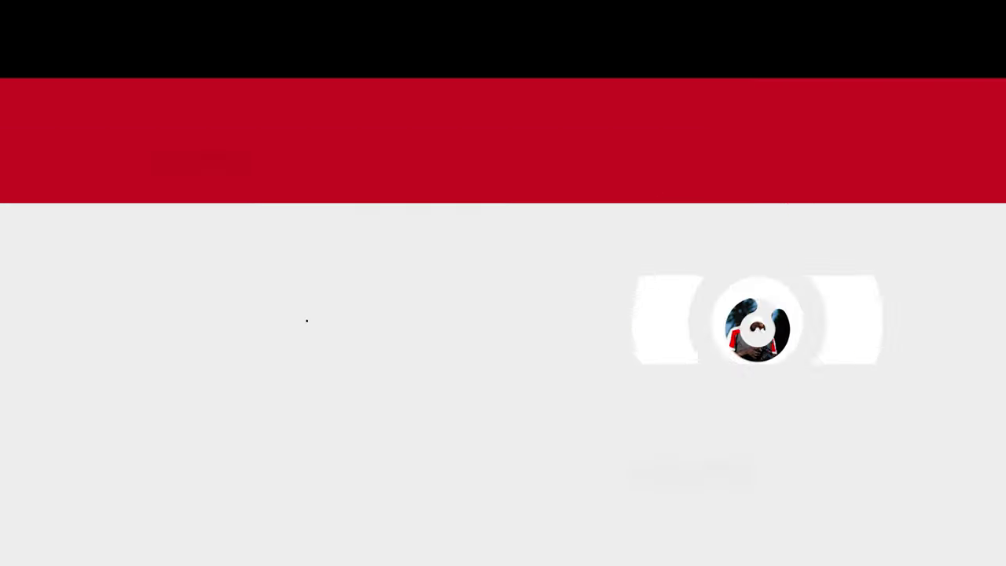